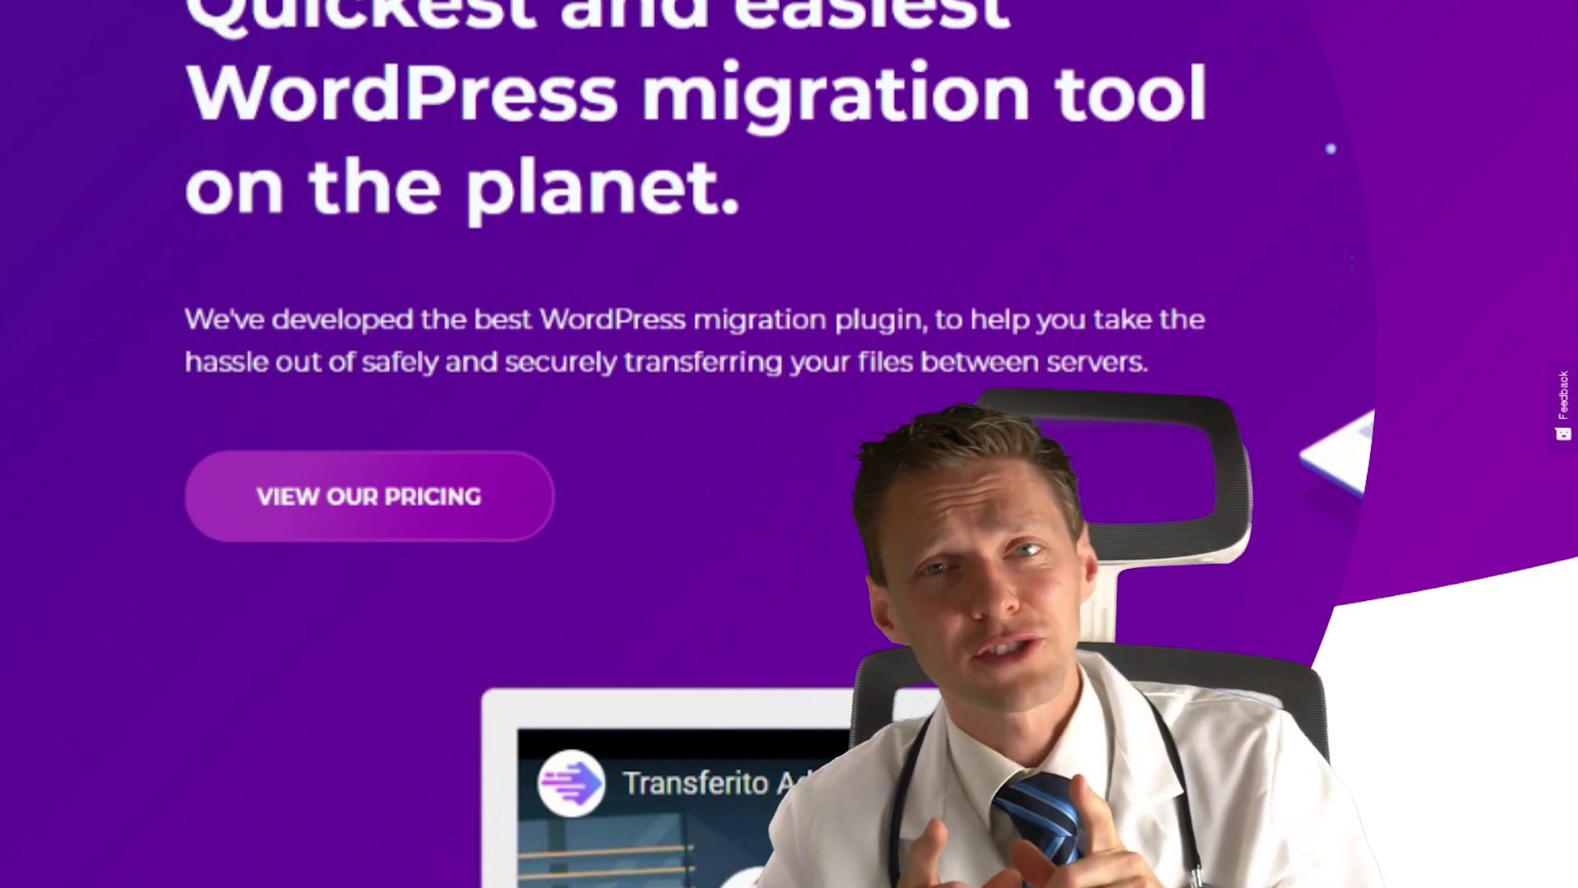
Scroll down the Transferito pricing page to see the four plans, from Single Transfer £15 to Enterprise £9/month.
{"action": "scroll", "coordinate": [790, 444], "scroll_direction": "down", "scroll_amount": 10}
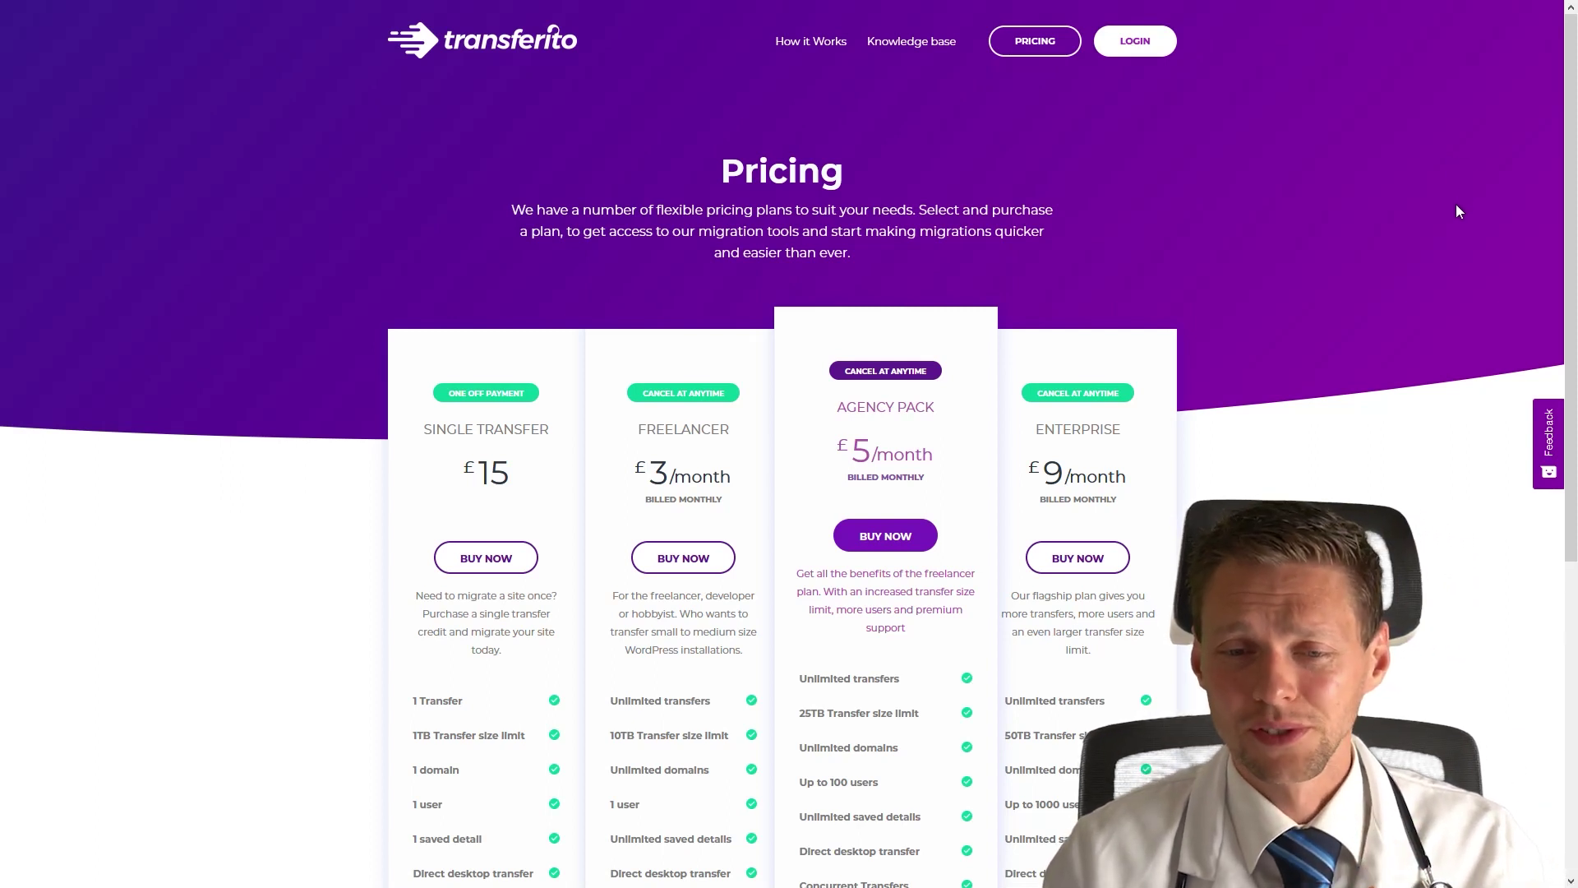
{"action": "scroll", "coordinate": [1457, 234], "scroll_direction": "down", "scroll_amount": 2}
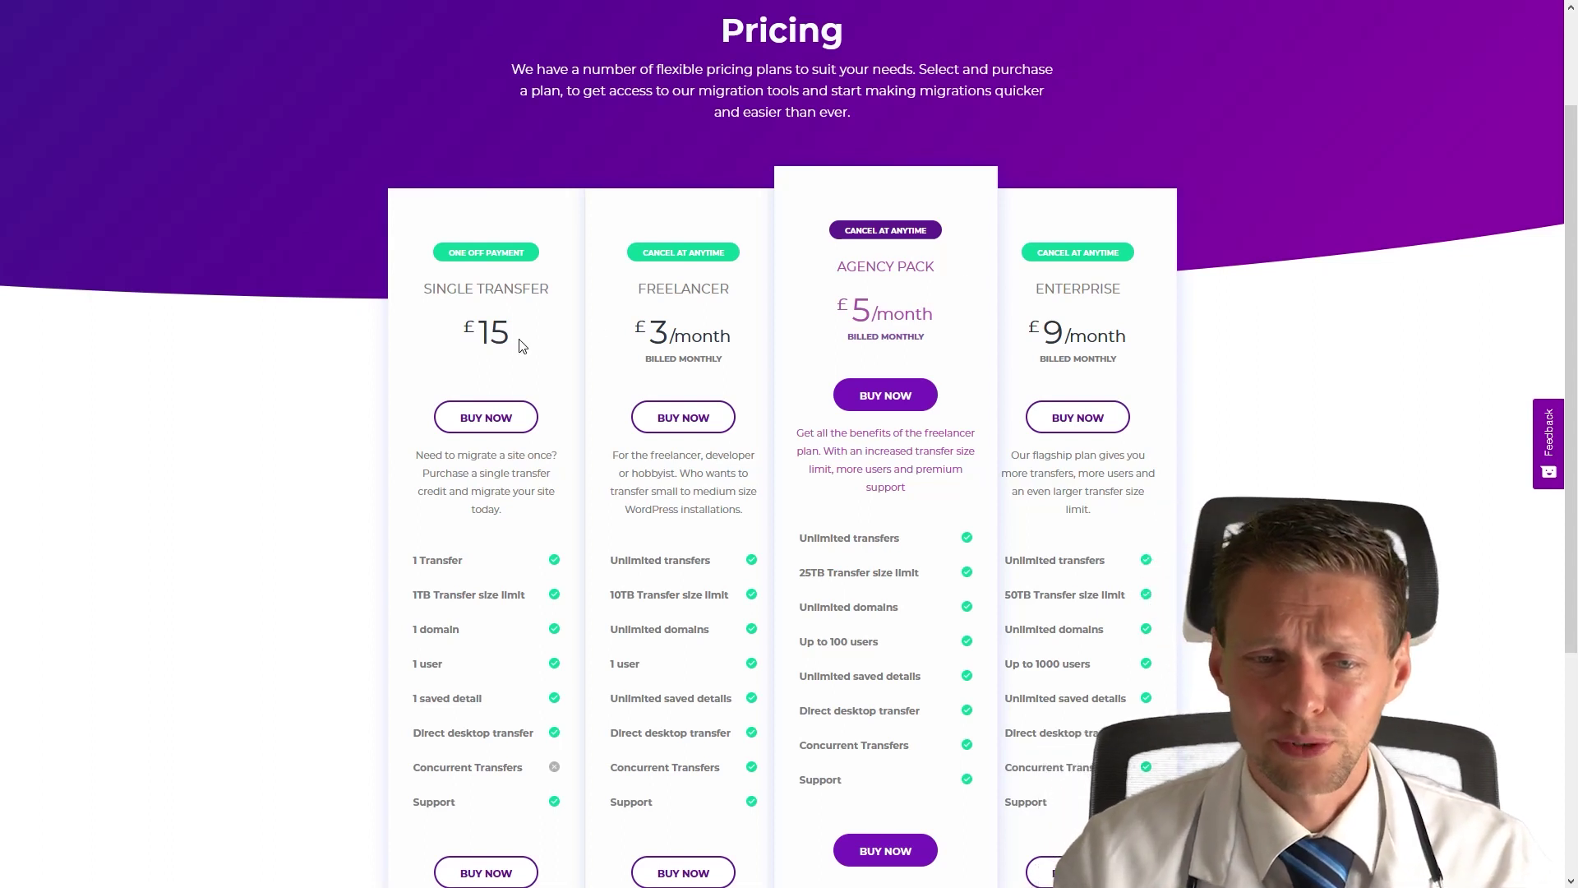
{"action": "left_click_drag", "start_coordinate": [515, 339], "coordinate": [473, 343]}
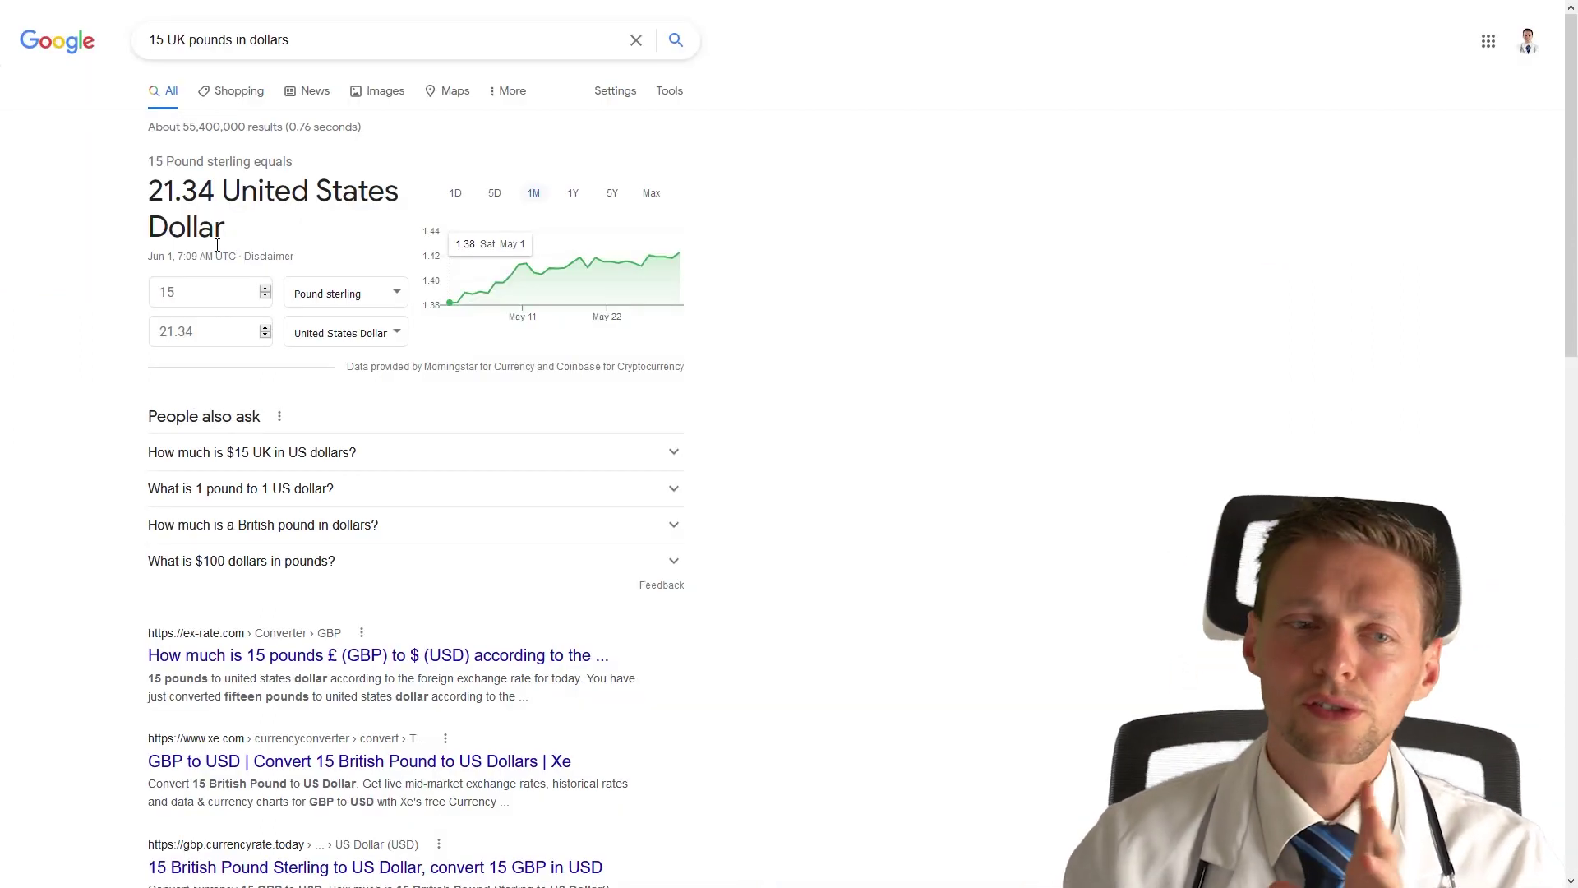
{"action": "left_click_drag", "start_coordinate": [154, 195], "coordinate": [215, 194]}
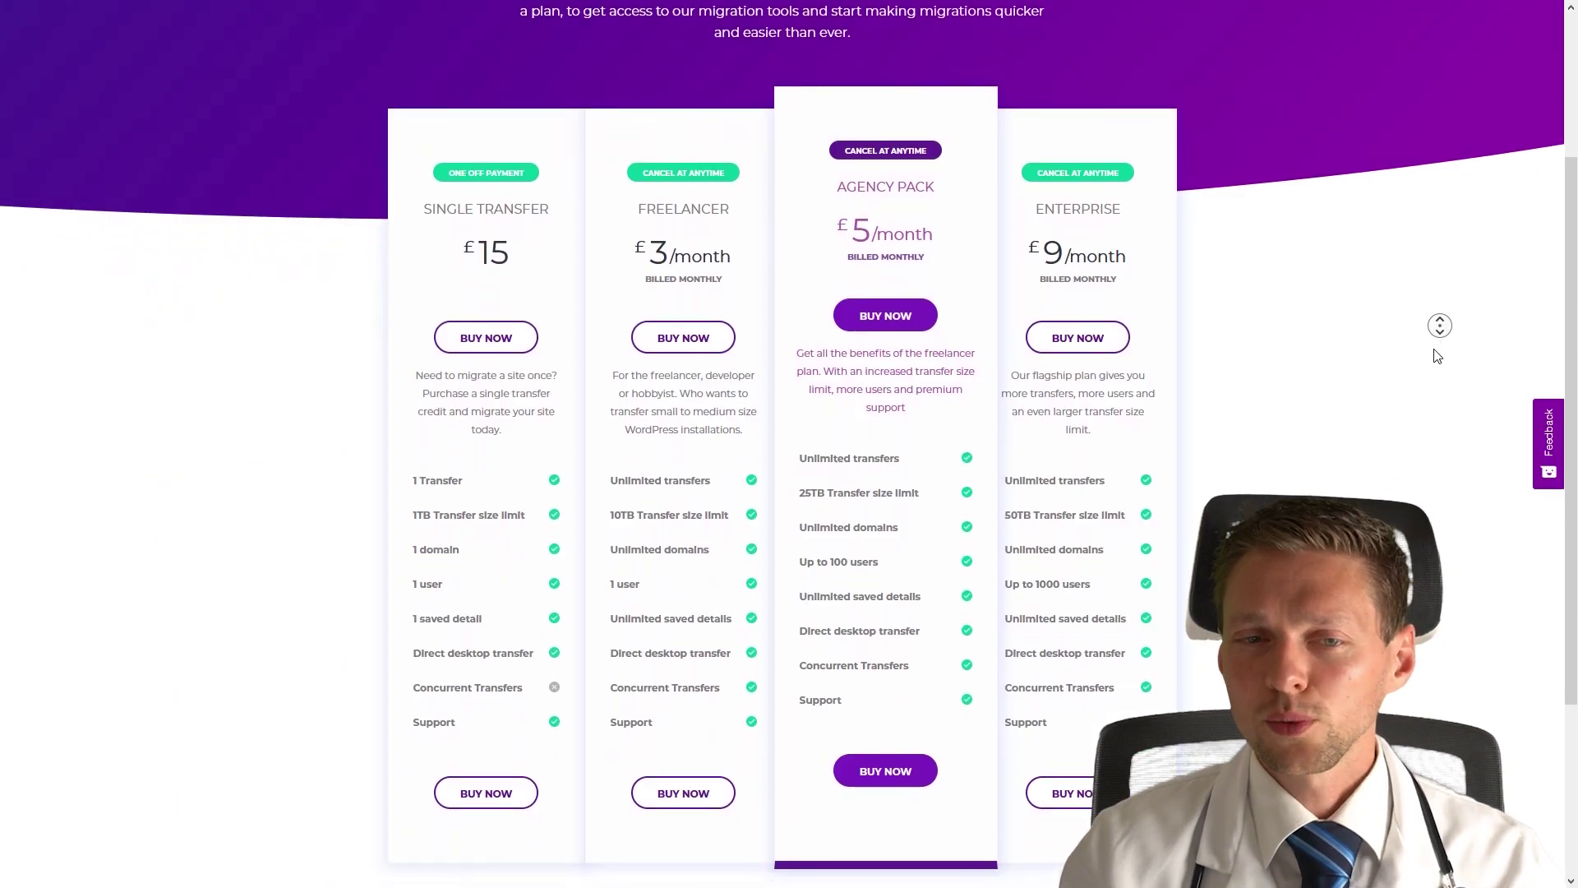
{"action": "left_click", "coordinate": [1435, 353]}
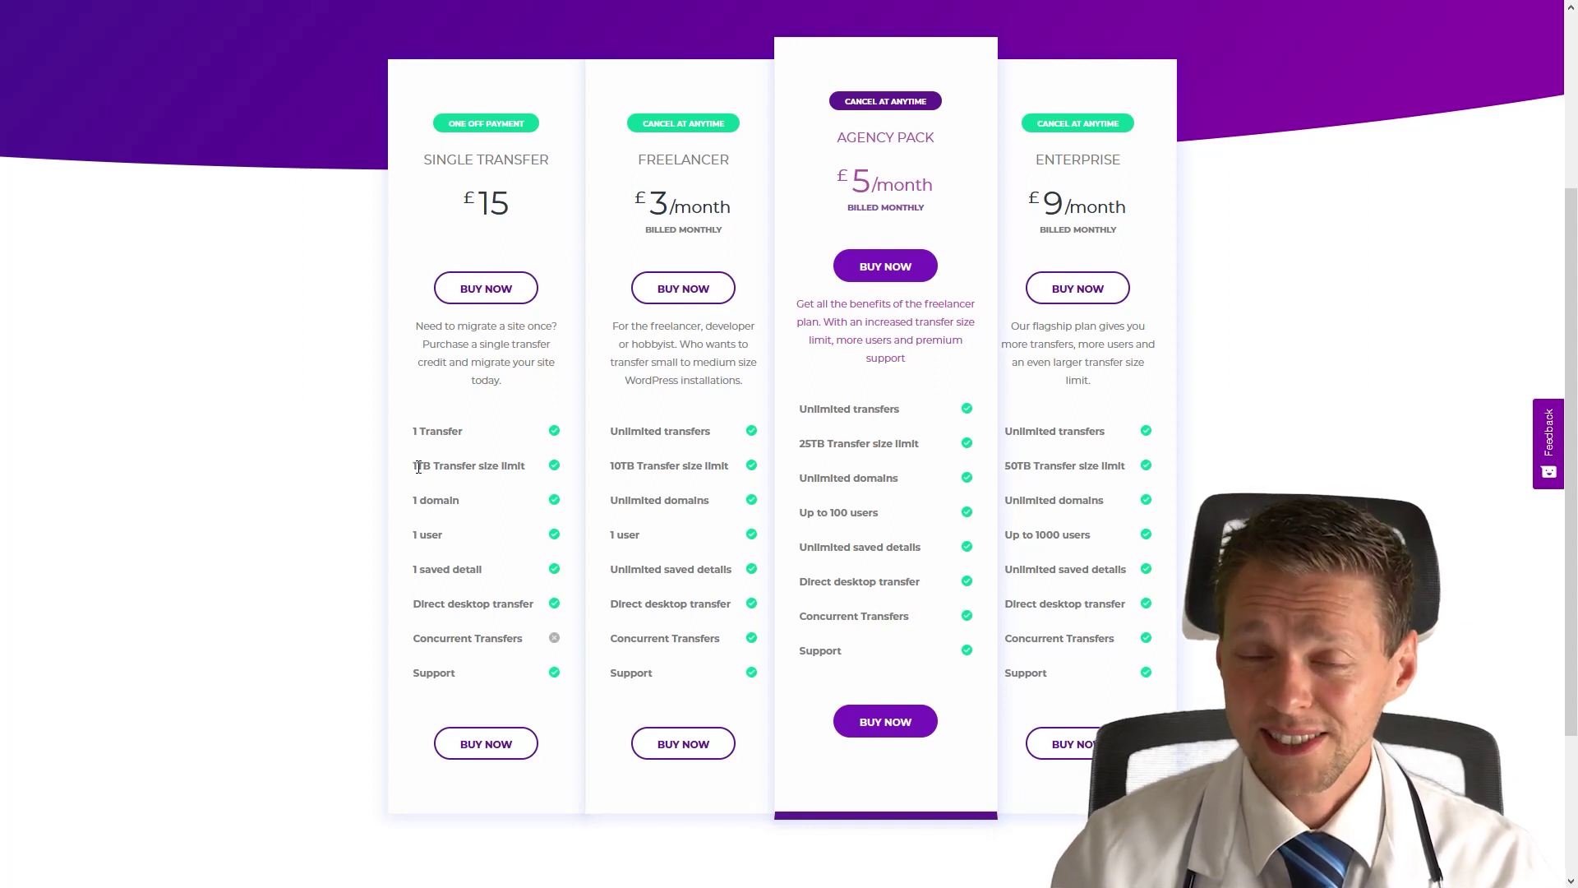
{"action": "left_click_drag", "start_coordinate": [414, 465], "coordinate": [467, 469]}
{"action": "left_click", "coordinate": [468, 470]}
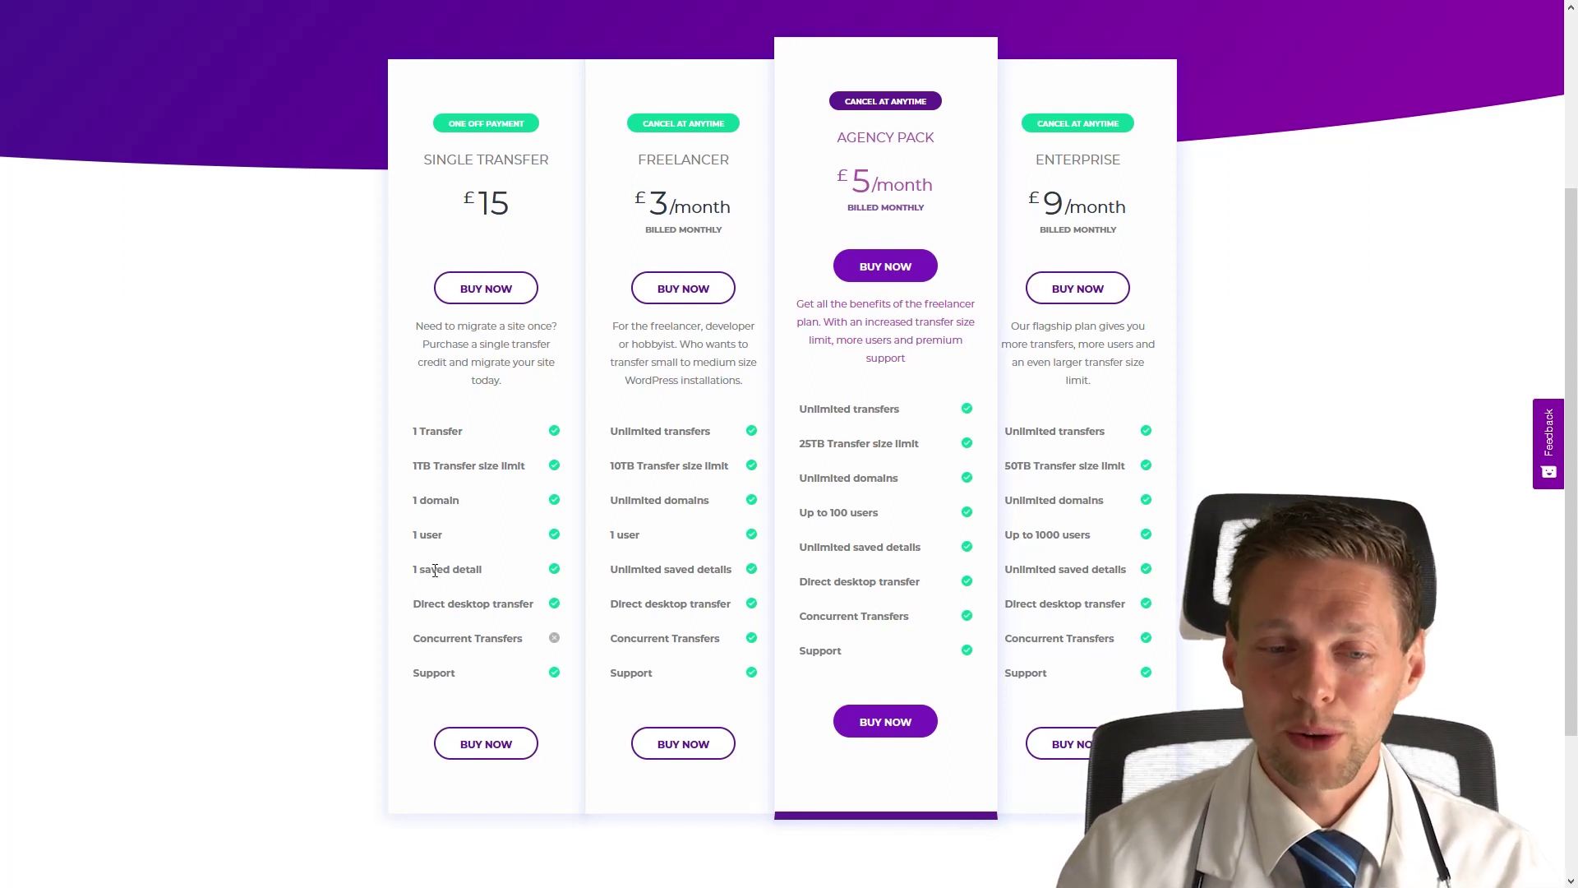
{"action": "triple_click", "coordinate": [441, 609]}
{"action": "left_click", "coordinate": [440, 641]}
{"action": "double_click", "coordinate": [435, 672]}
{"action": "left_click", "coordinate": [441, 674]}
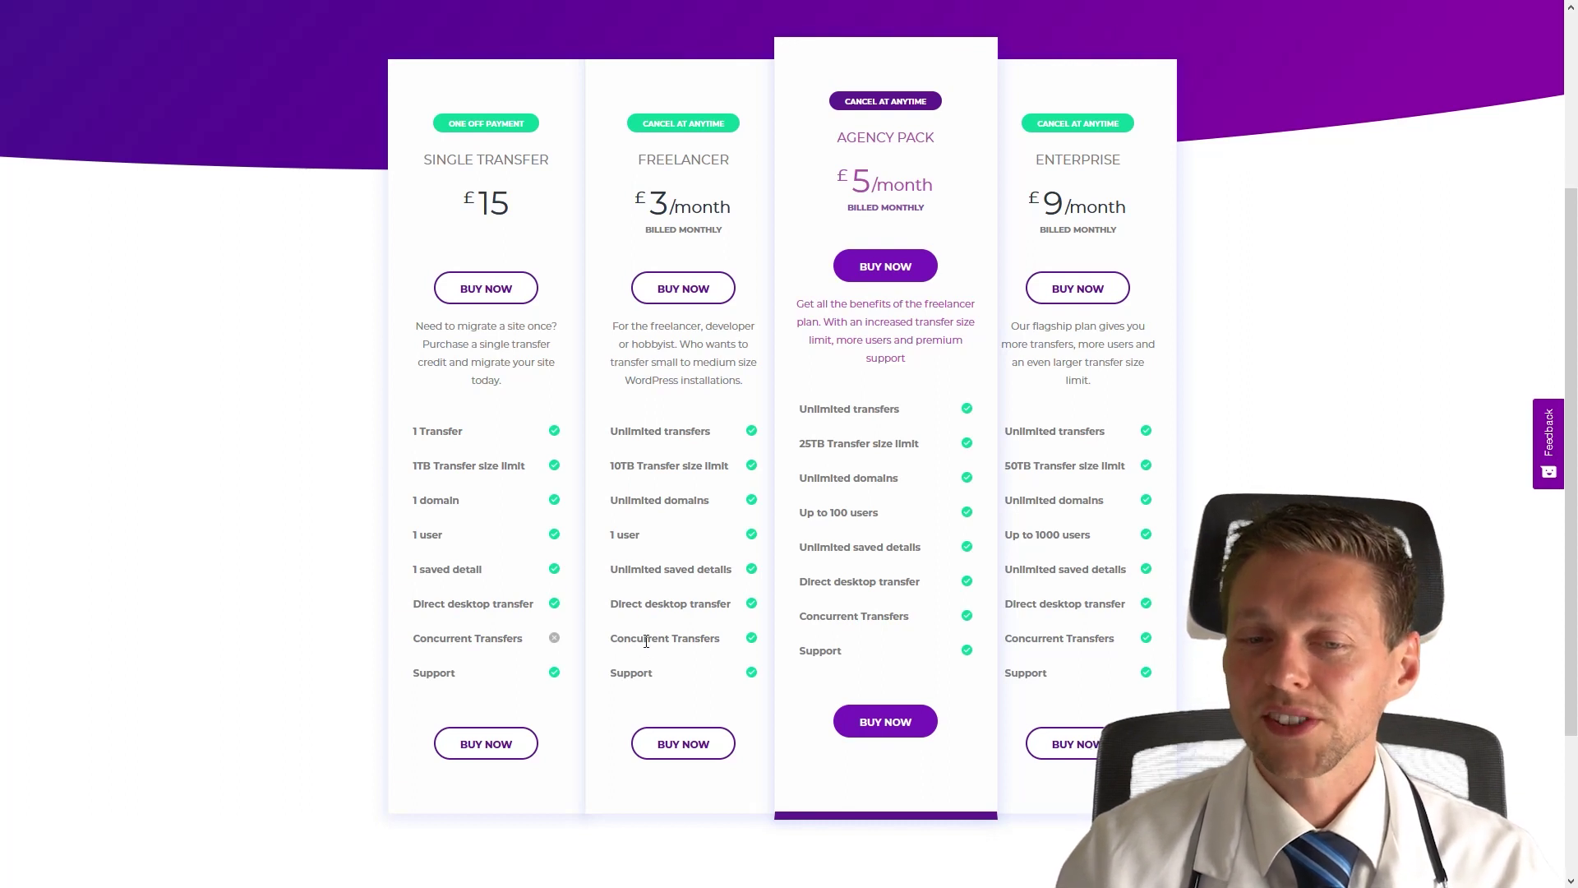
{"action": "double_click", "coordinate": [659, 203]}
{"action": "left_click", "coordinate": [667, 207]}
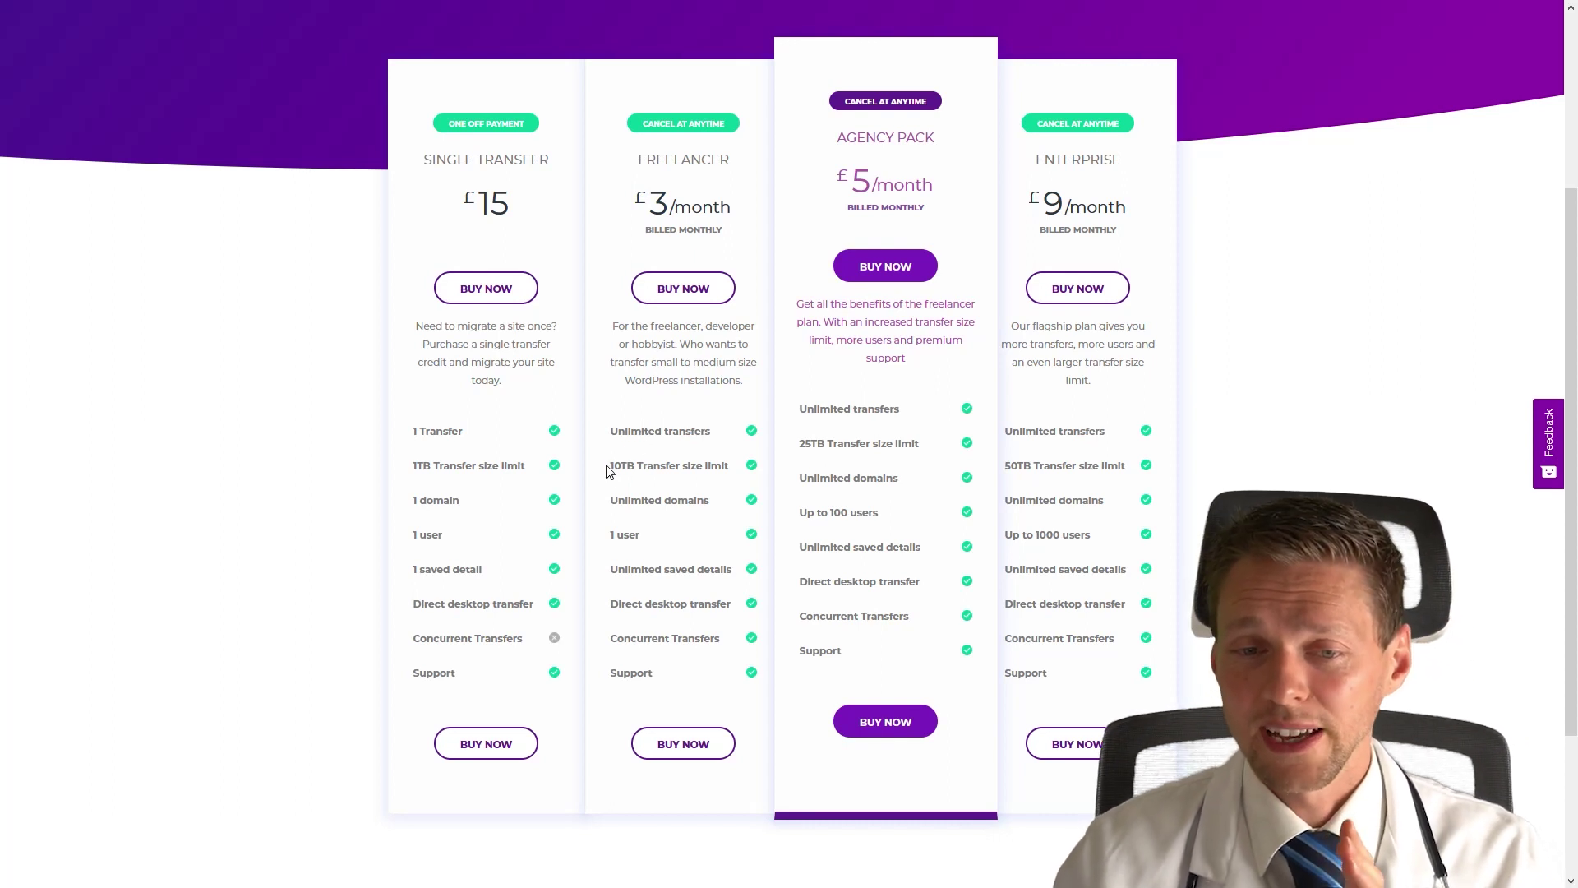
{"action": "left_click_drag", "start_coordinate": [610, 472], "coordinate": [686, 472]}
{"action": "left_click", "coordinate": [682, 472]}
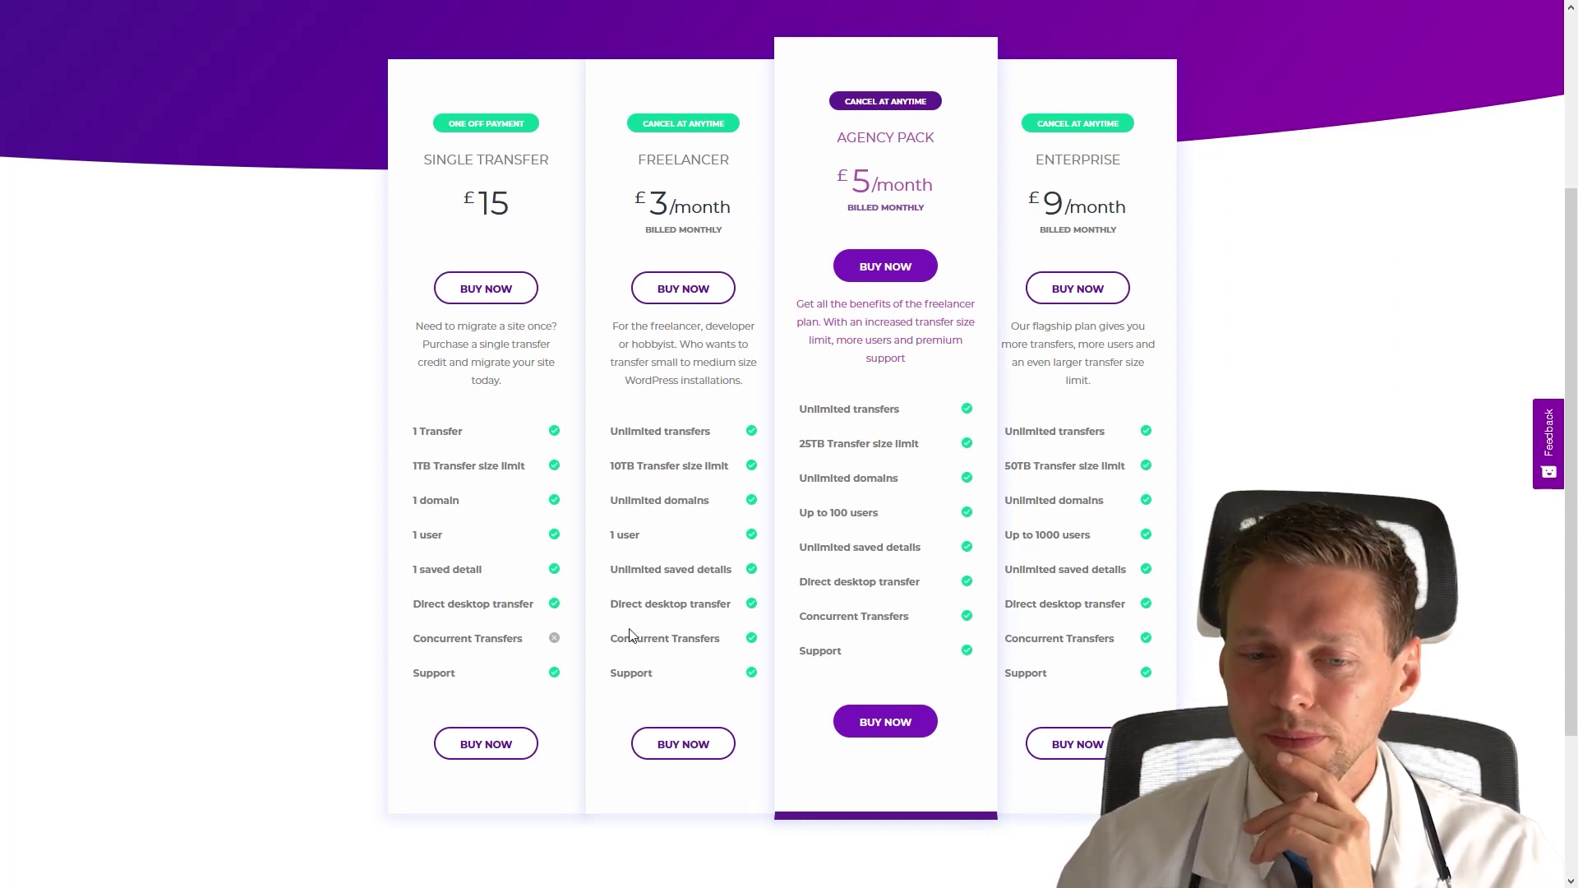
{"action": "left_click_drag", "start_coordinate": [612, 639], "coordinate": [705, 641]}
{"action": "left_click", "coordinate": [710, 640]}
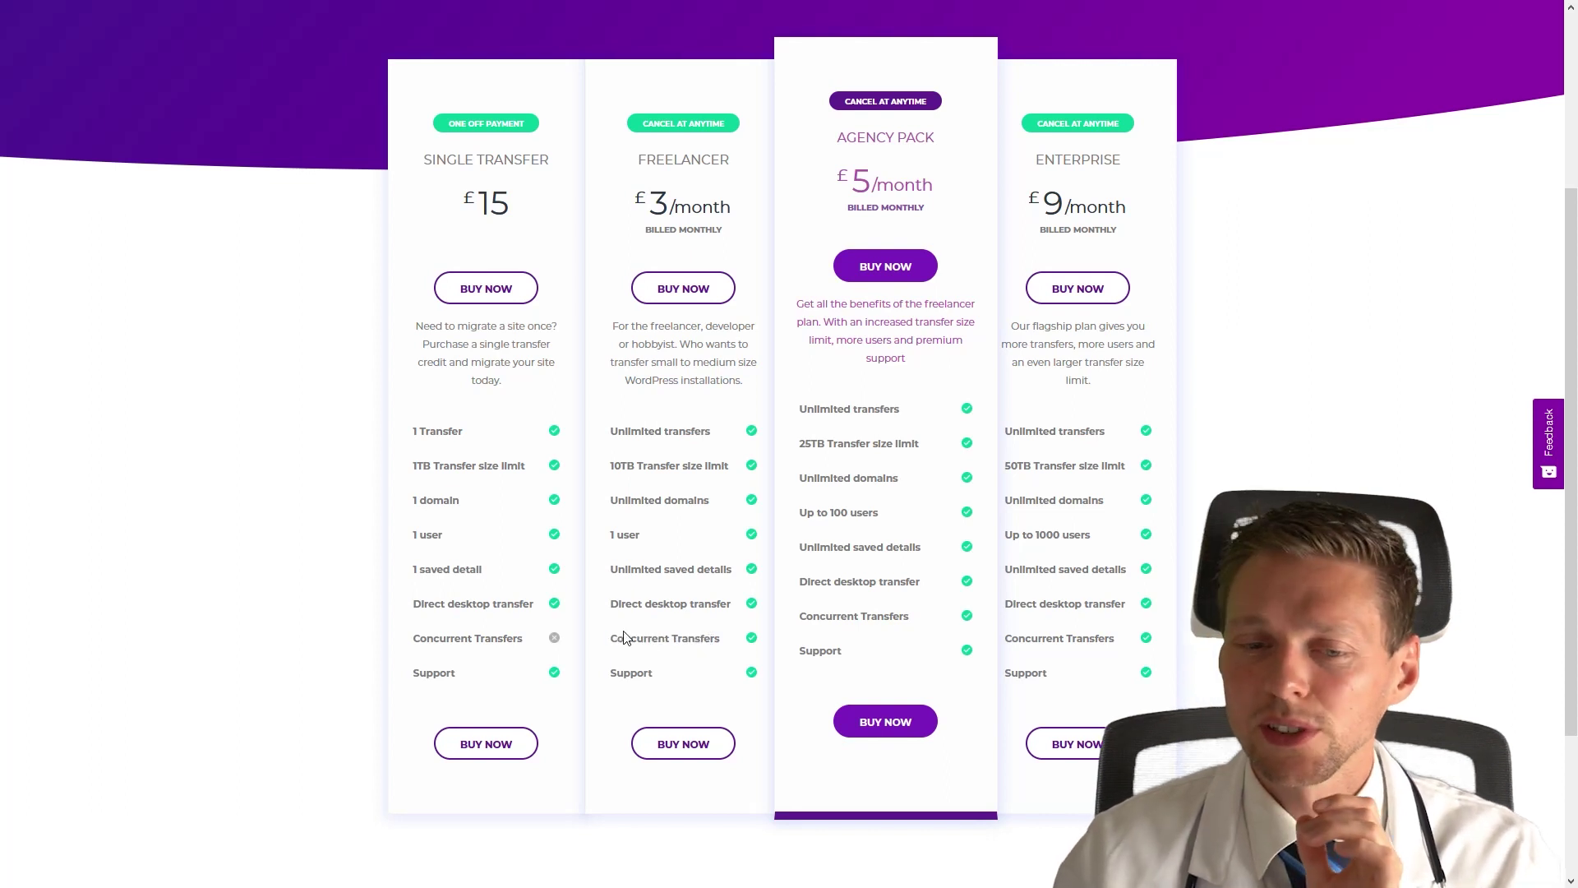
{"action": "scroll", "coordinate": [699, 638], "scroll_direction": "up", "scroll_amount": 3}
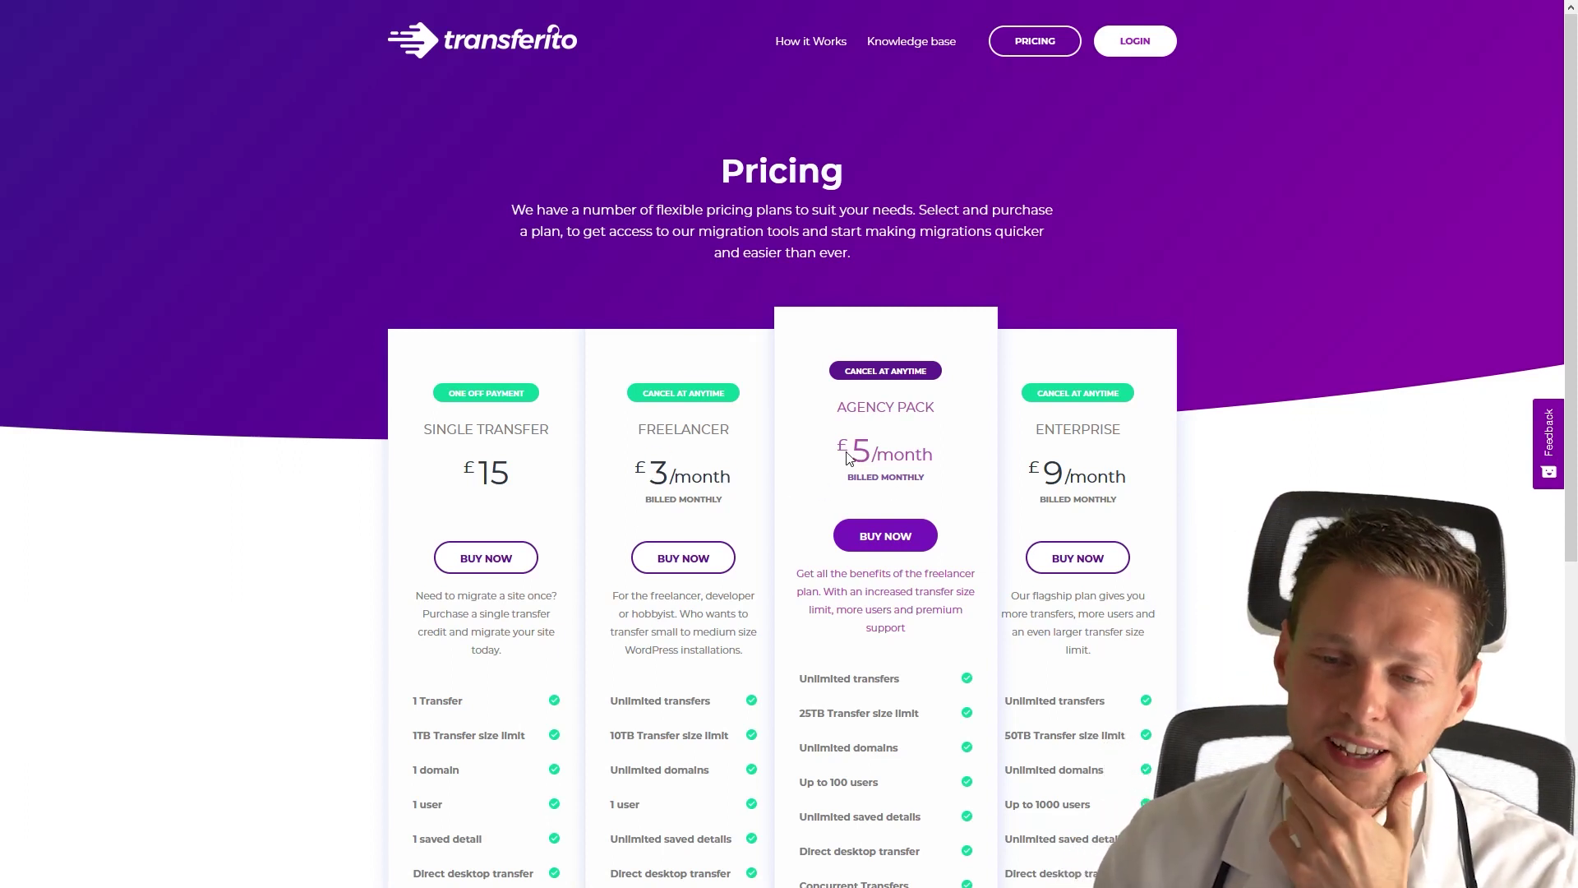
Highlight the Agency Pack £5/month price while comparing the plans.
{"action": "left_click_drag", "start_coordinate": [848, 458], "coordinate": [925, 475]}
{"action": "left_click", "coordinate": [927, 487]}
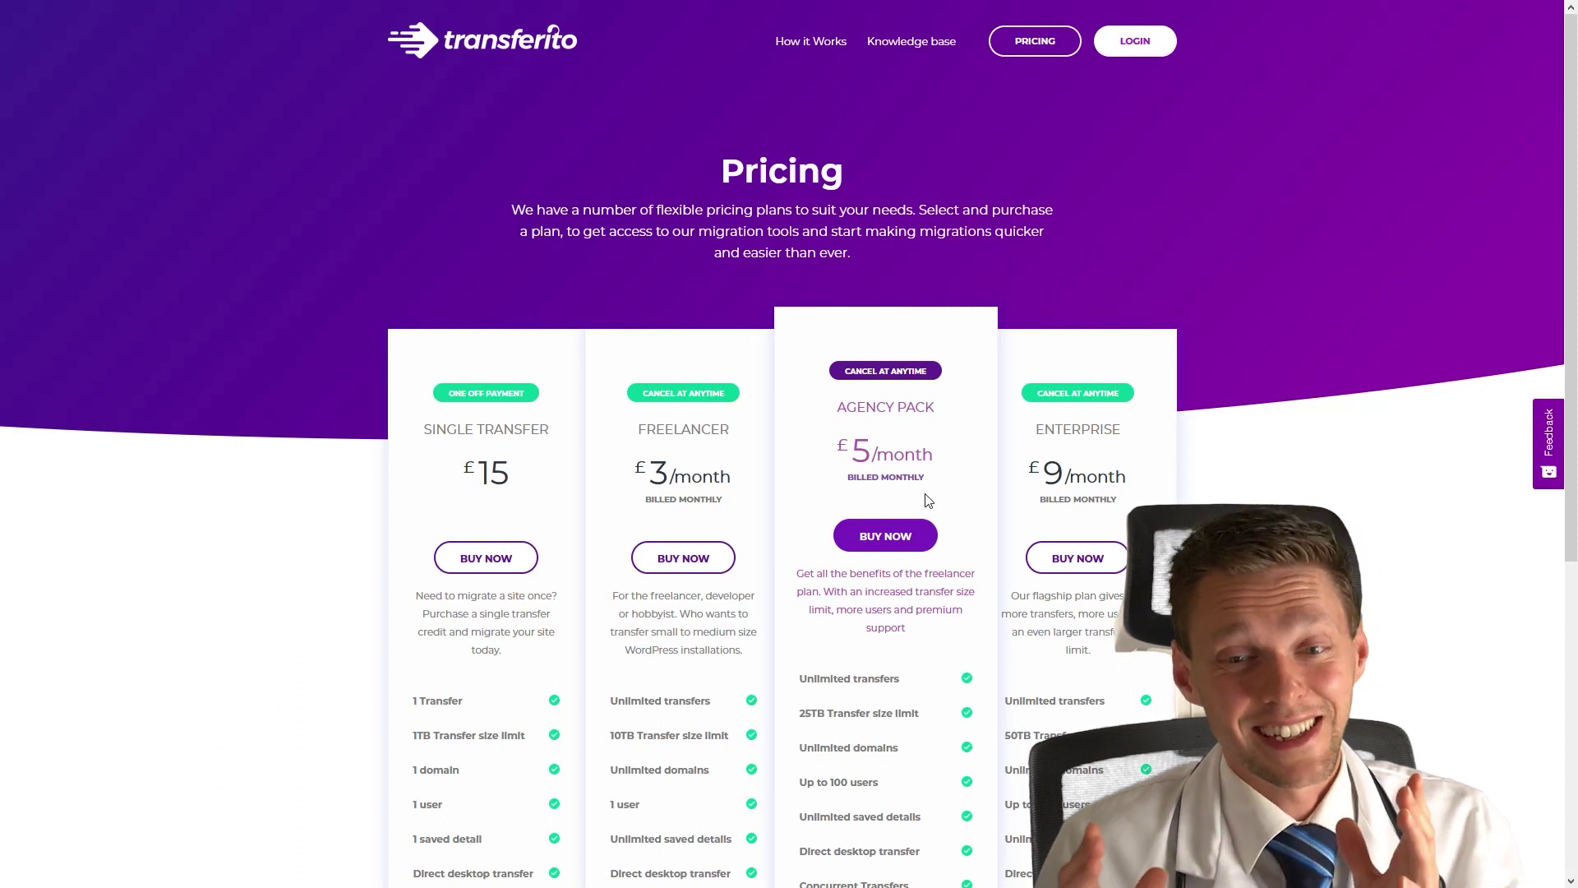
{"action": "double_click", "coordinate": [869, 455]}
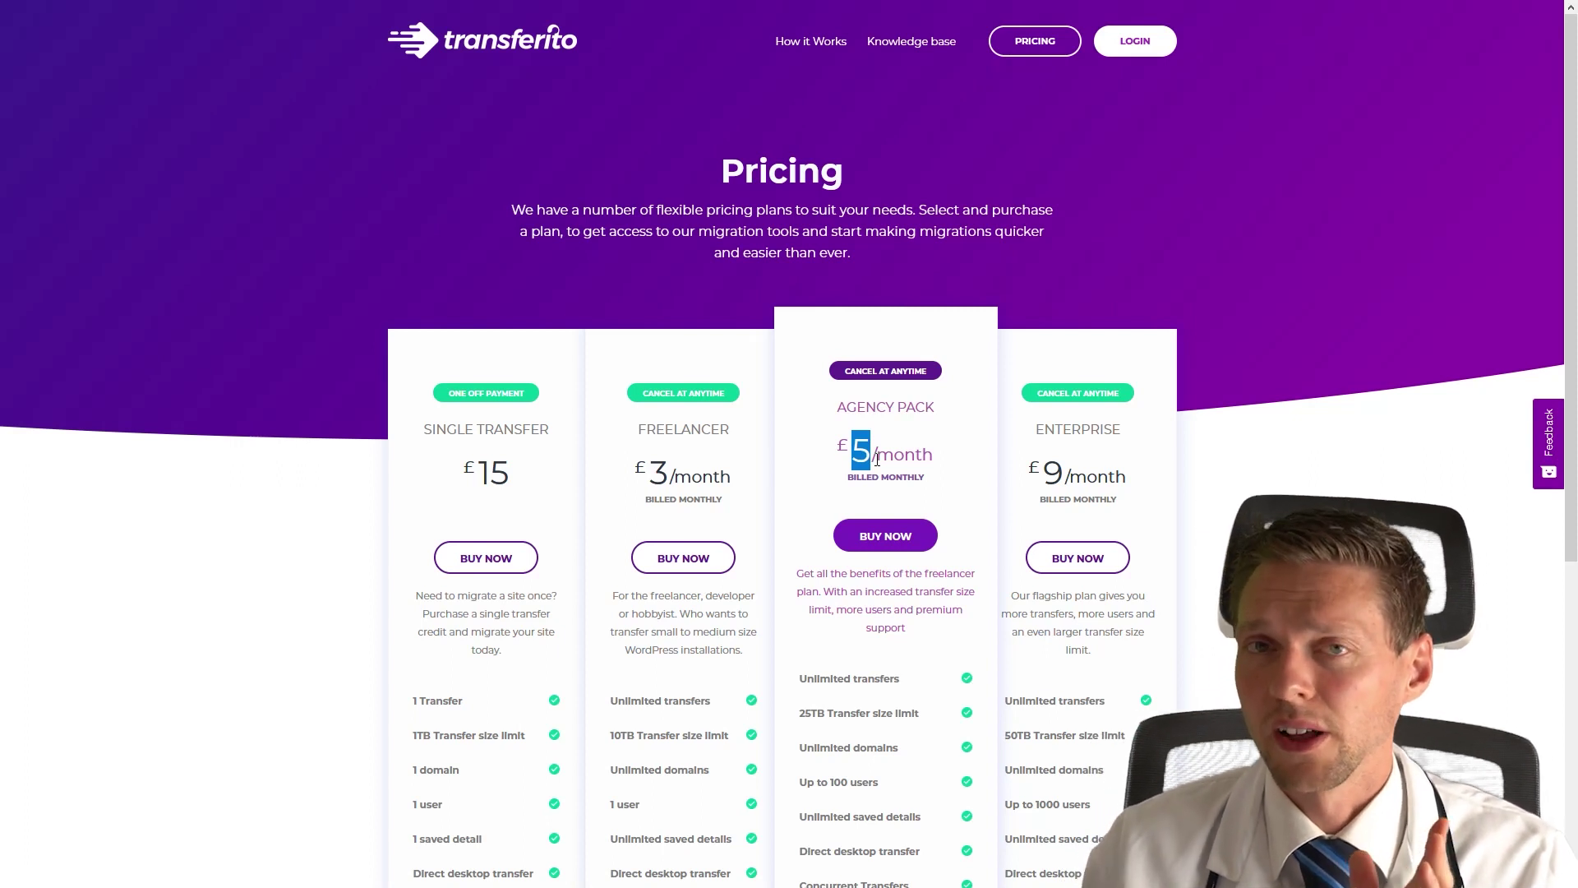
{"action": "left_click", "coordinate": [877, 461]}
{"action": "middle_click", "coordinate": [911, 467]}
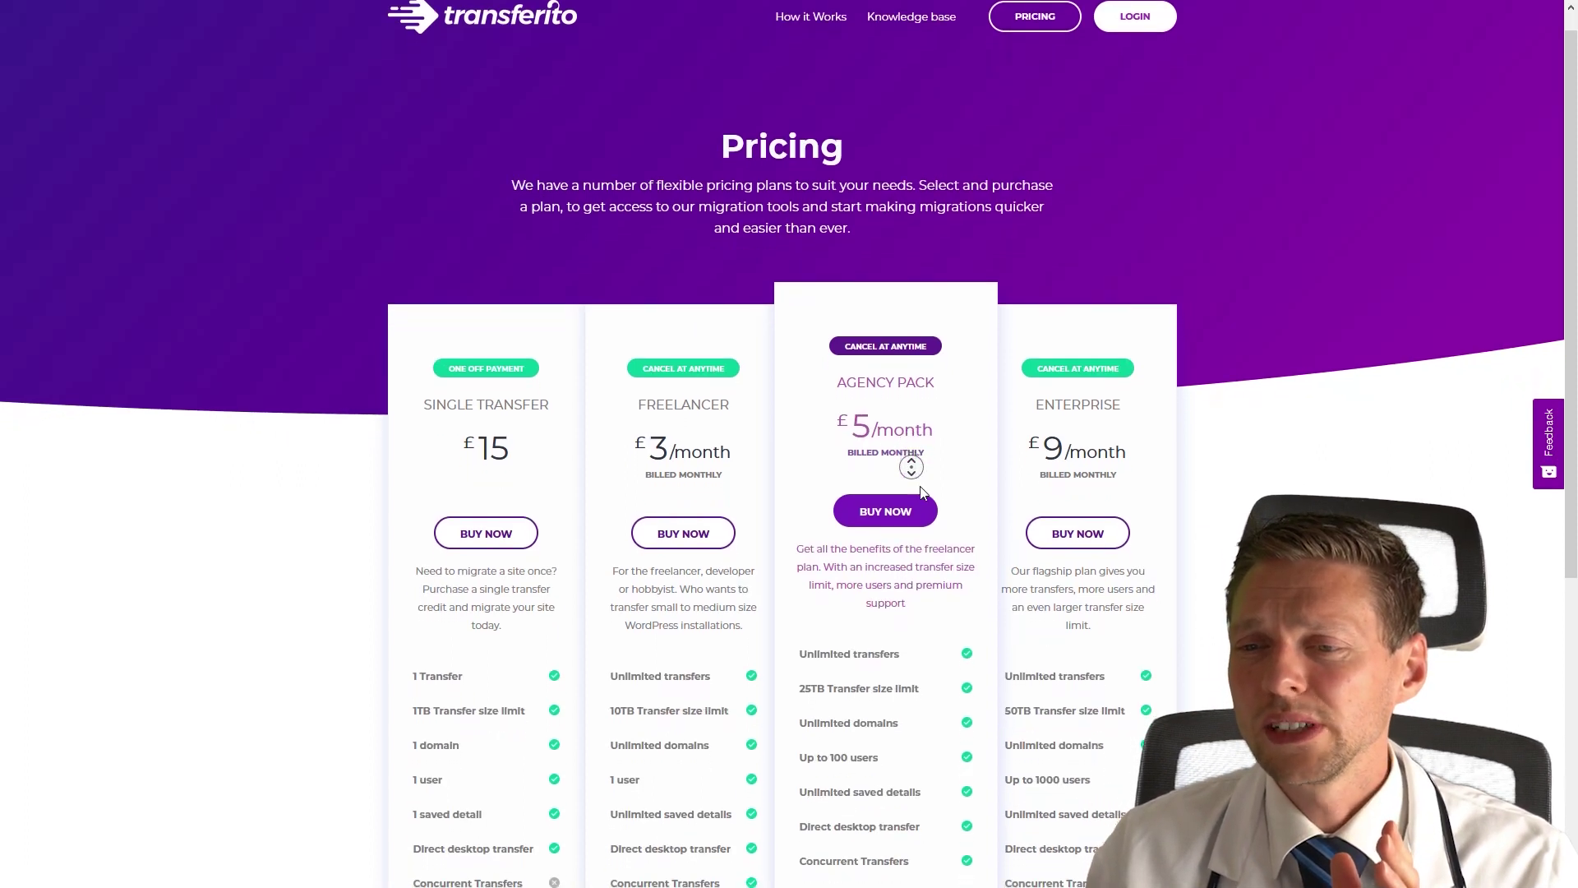
{"action": "middle_click", "coordinate": [954, 524]}
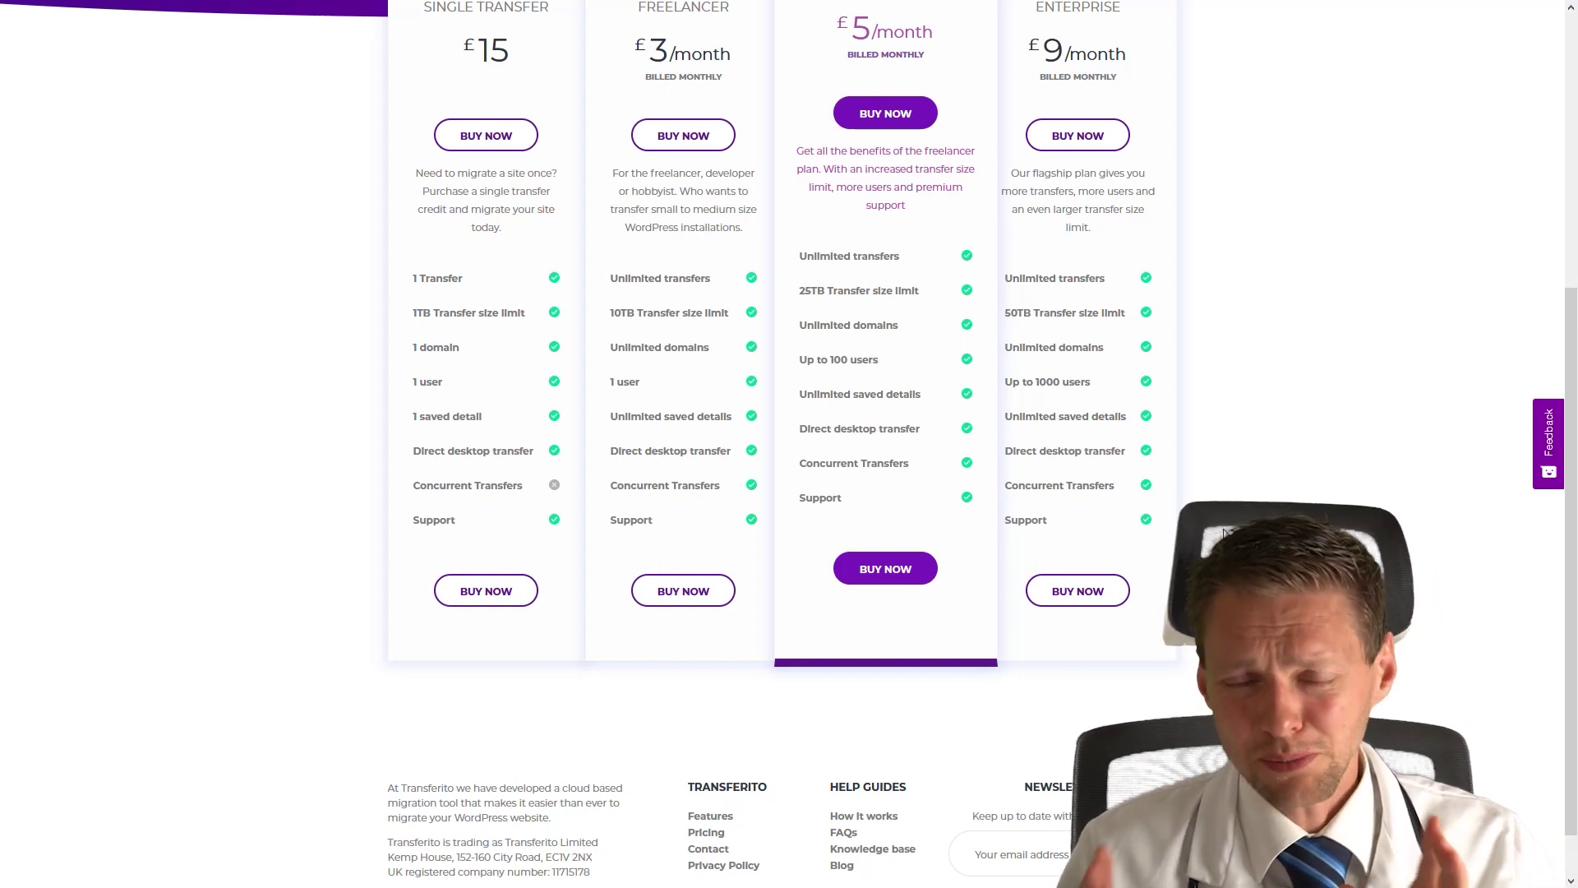
Choose BUY NOW on the £15 Single Transfer plan to reach its checkout.
{"action": "scroll", "coordinate": [1348, 314], "scroll_direction": "up", "scroll_amount": 5}
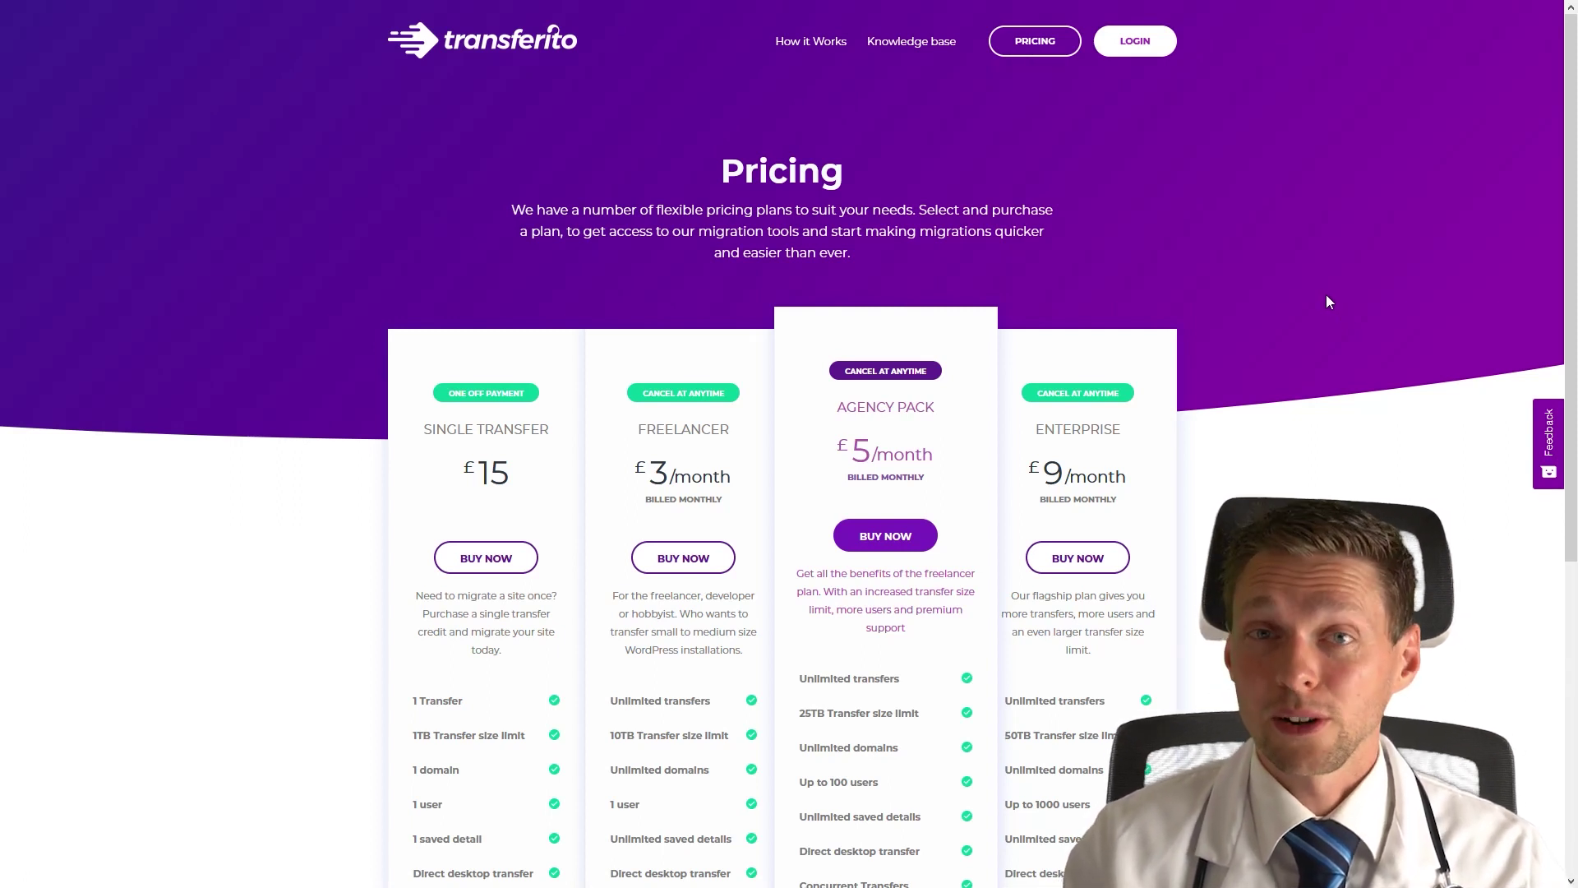
{"action": "scroll", "coordinate": [388, 283], "scroll_direction": "down", "scroll_amount": 3}
{"action": "middle_click", "coordinate": [388, 282]}
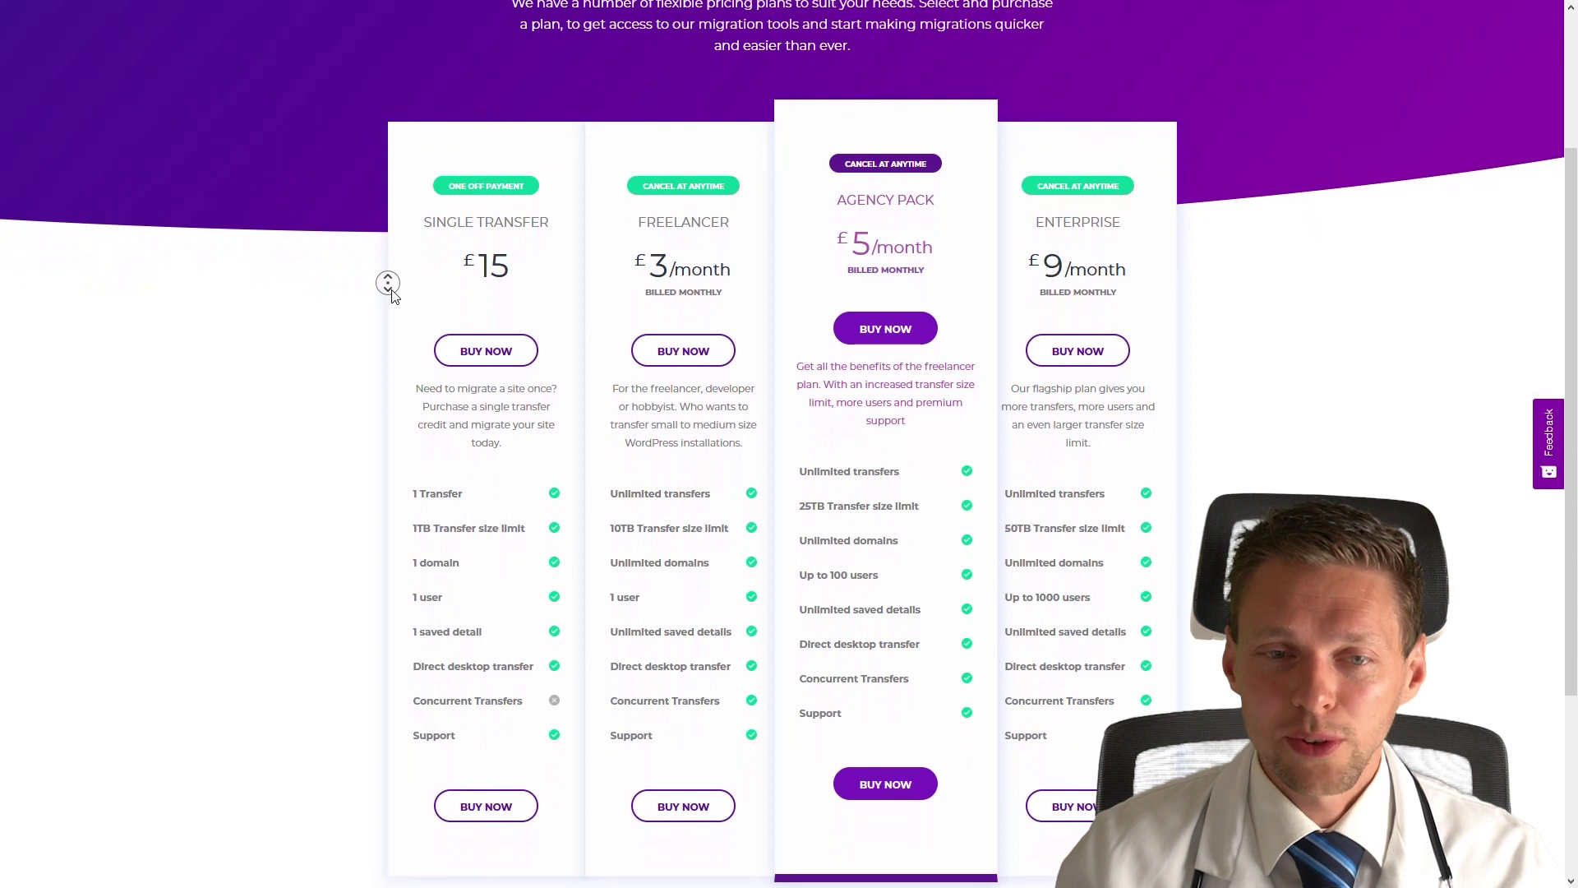
{"action": "left_click", "coordinate": [395, 296]}
{"action": "left_click", "coordinate": [483, 351]}
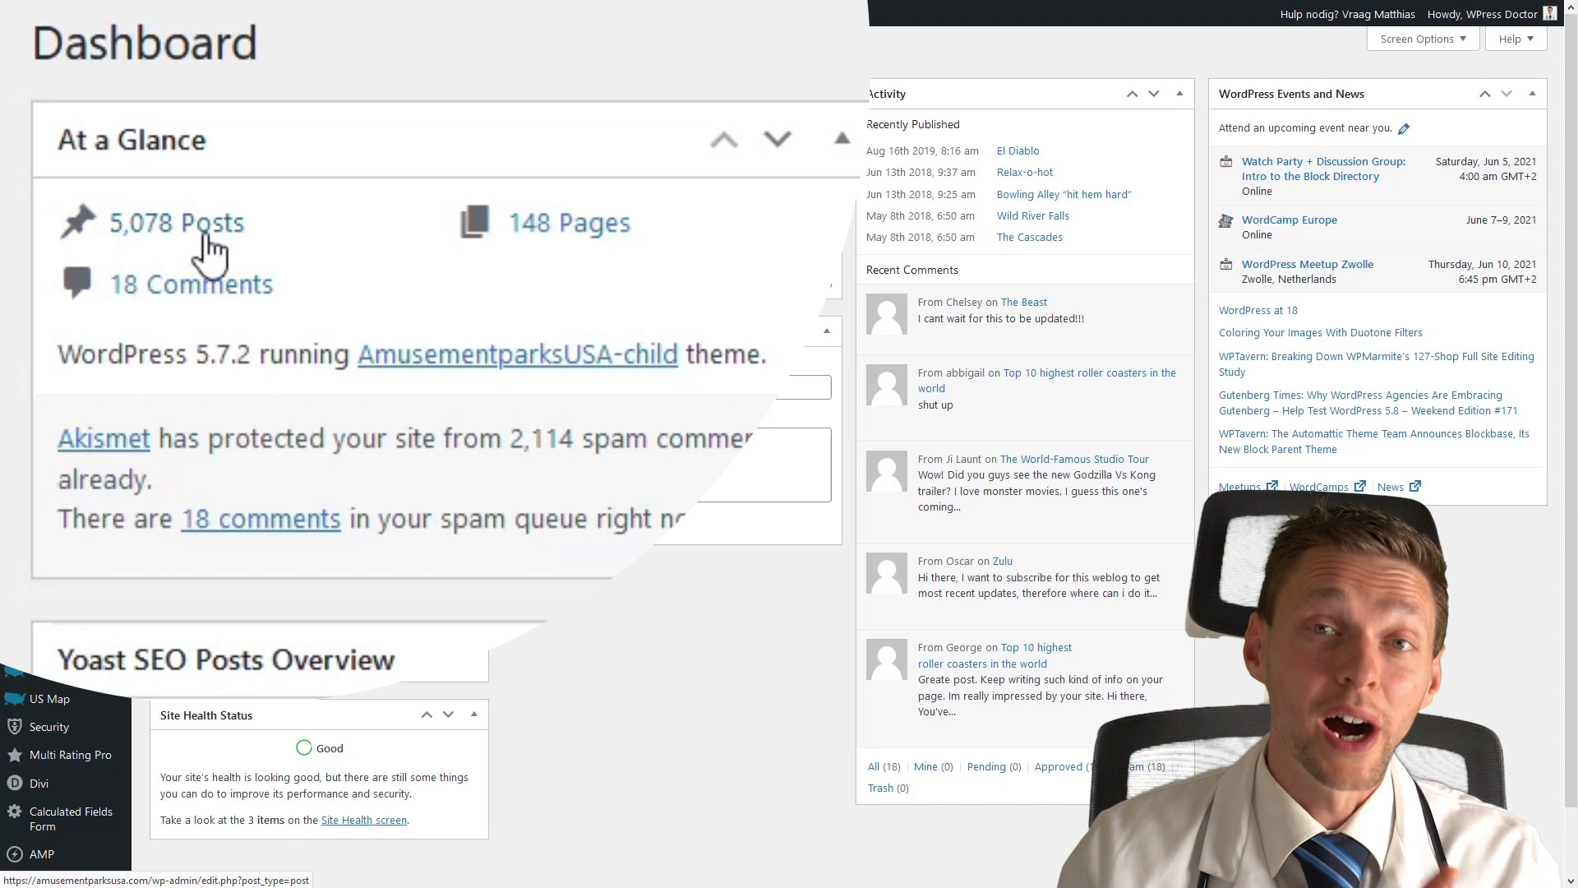
Open the Media Library and highlight its total of 5,548 media items.
{"action": "mouse_move", "coordinate": [11, 300]}
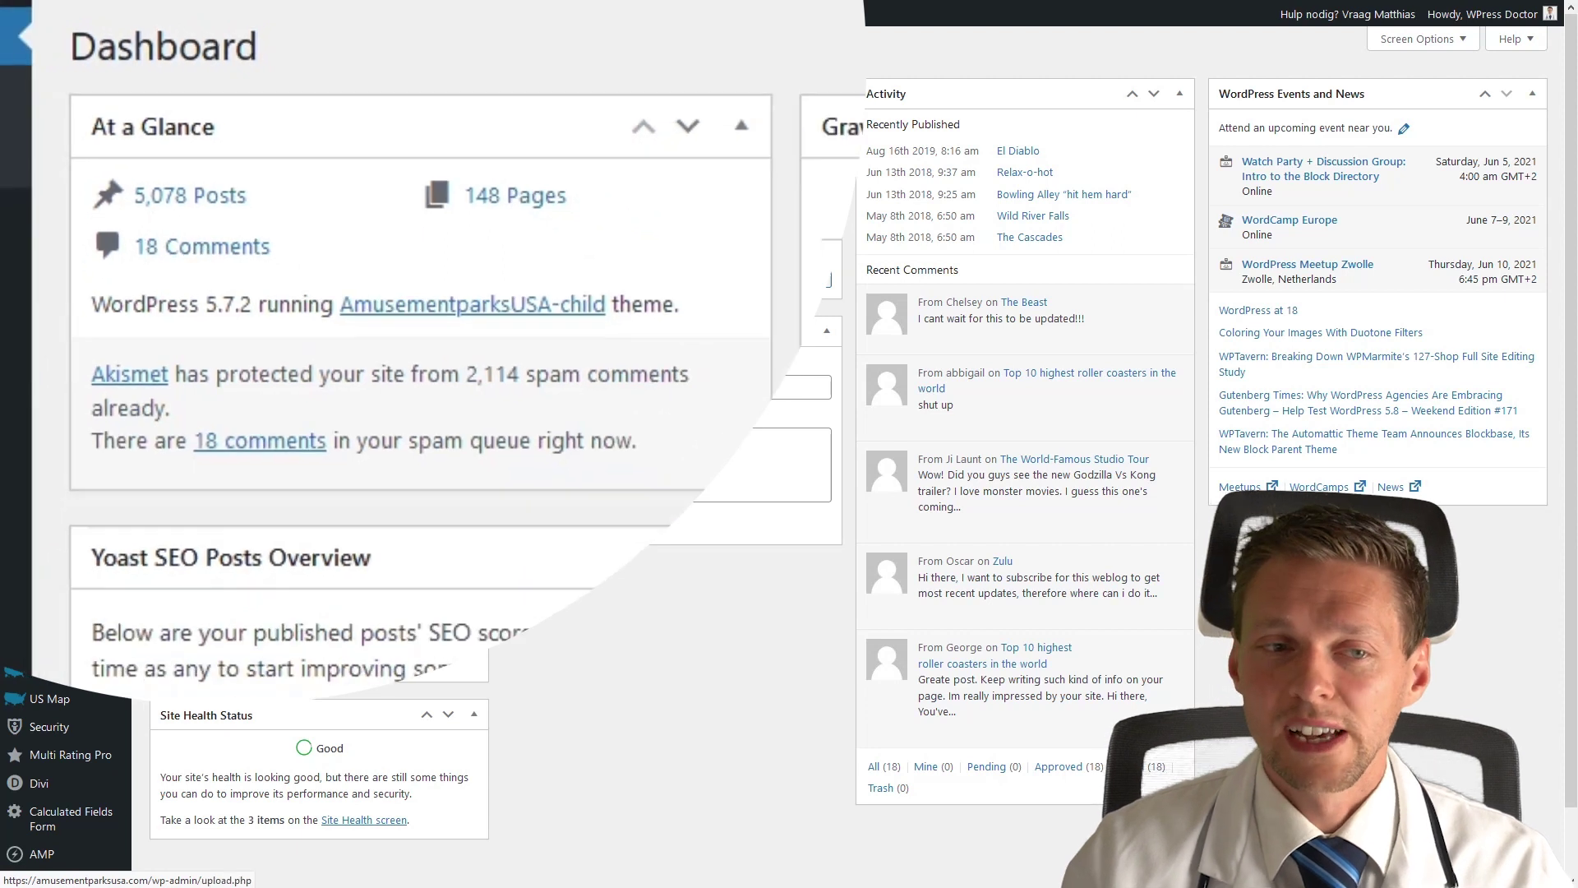
{"action": "mouse_move", "coordinate": [167, 185]}
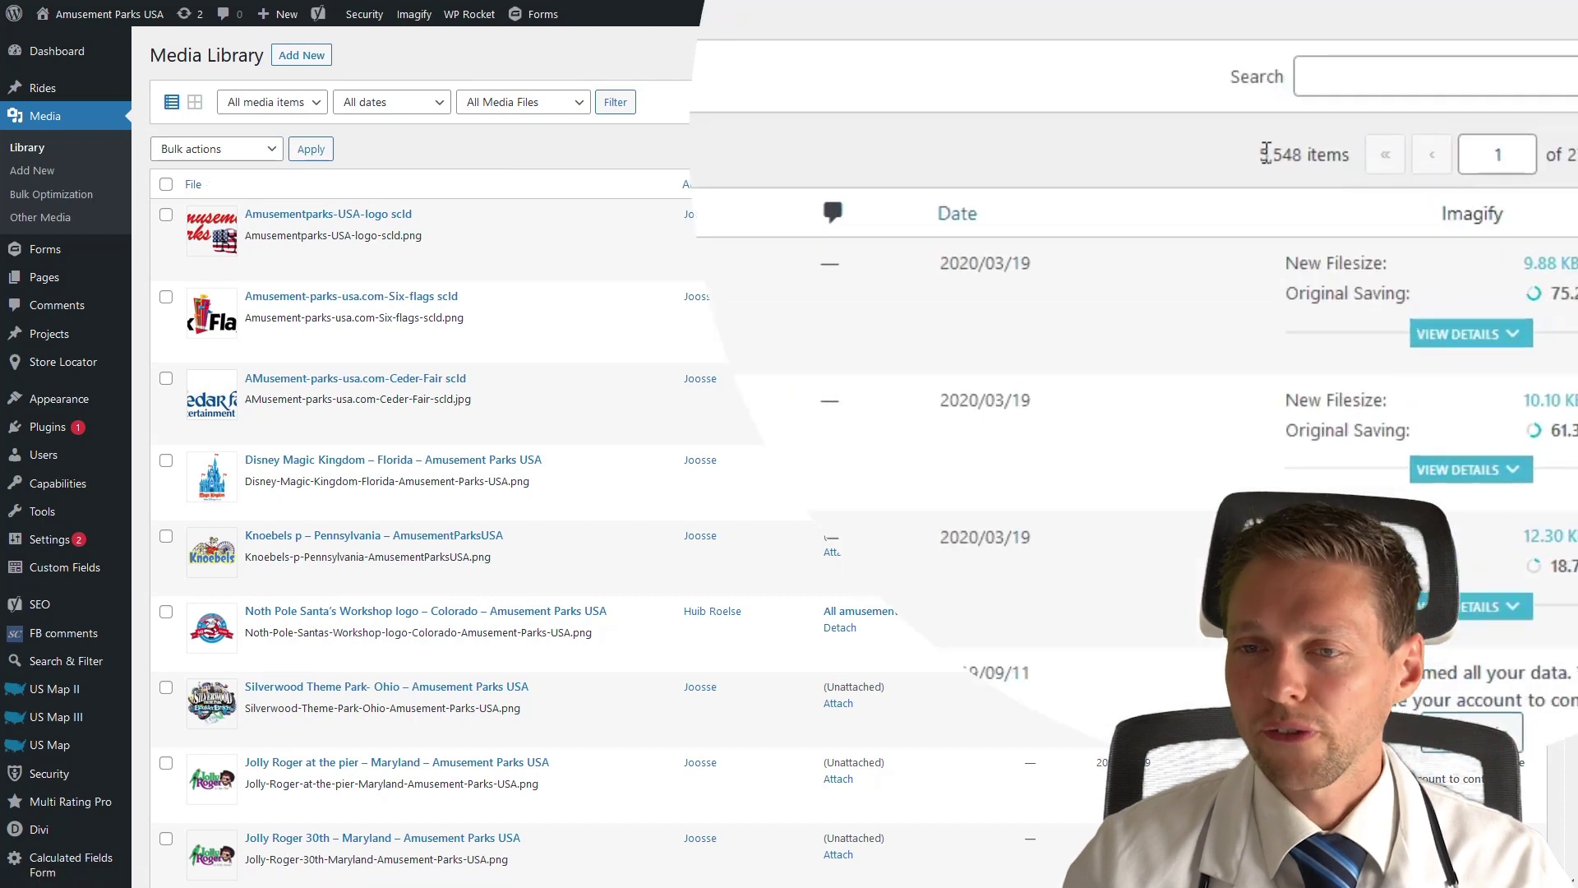
{"action": "double_click", "coordinate": [1267, 154]}
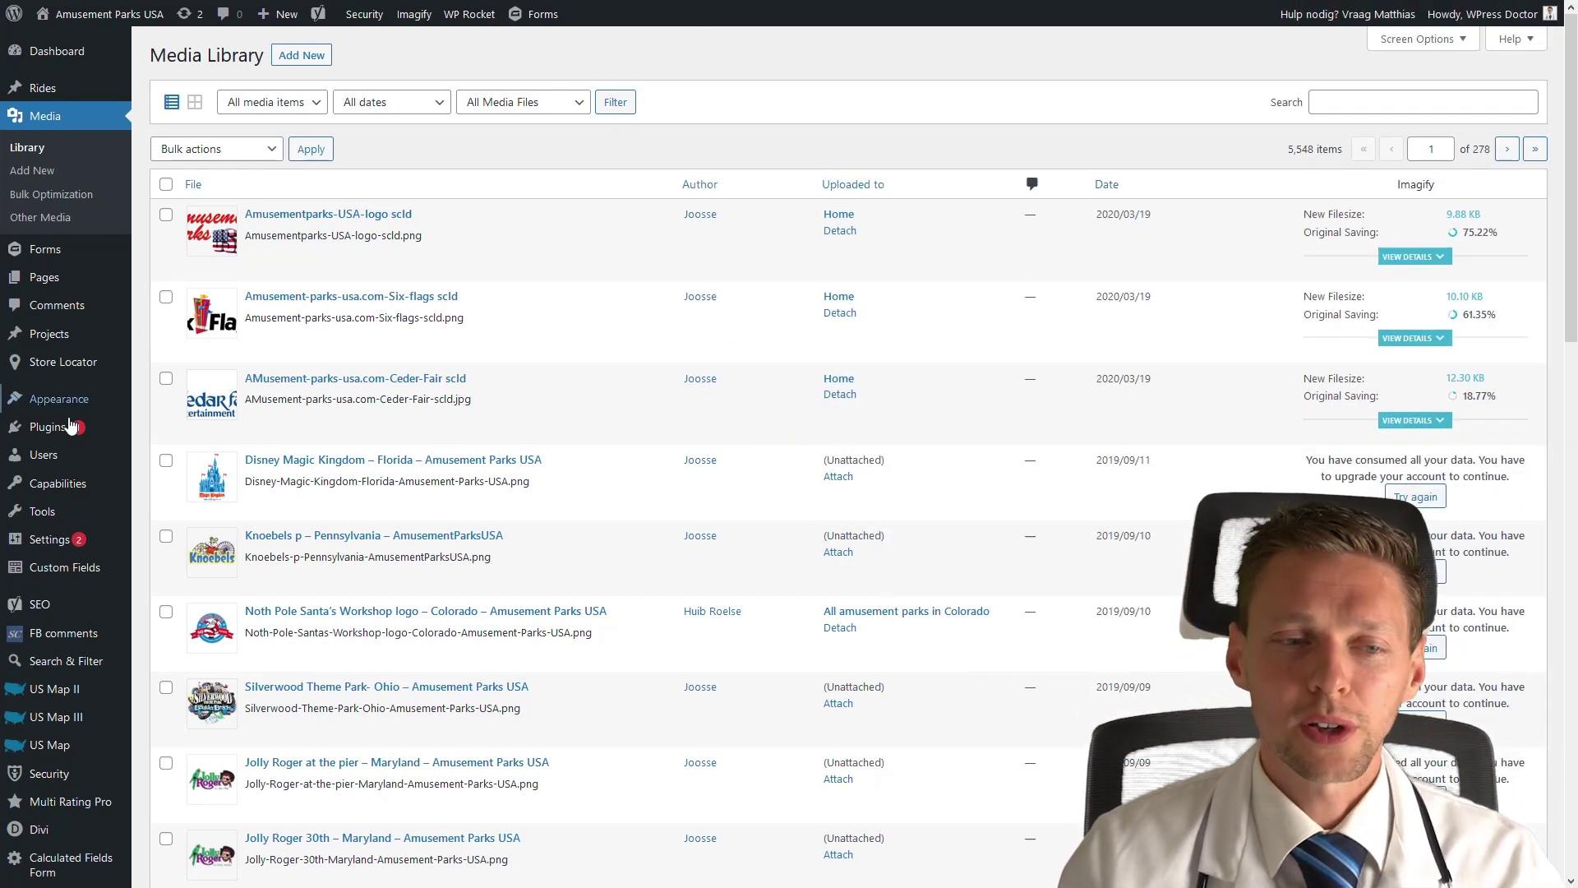
{"action": "mouse_move", "coordinate": [77, 439]}
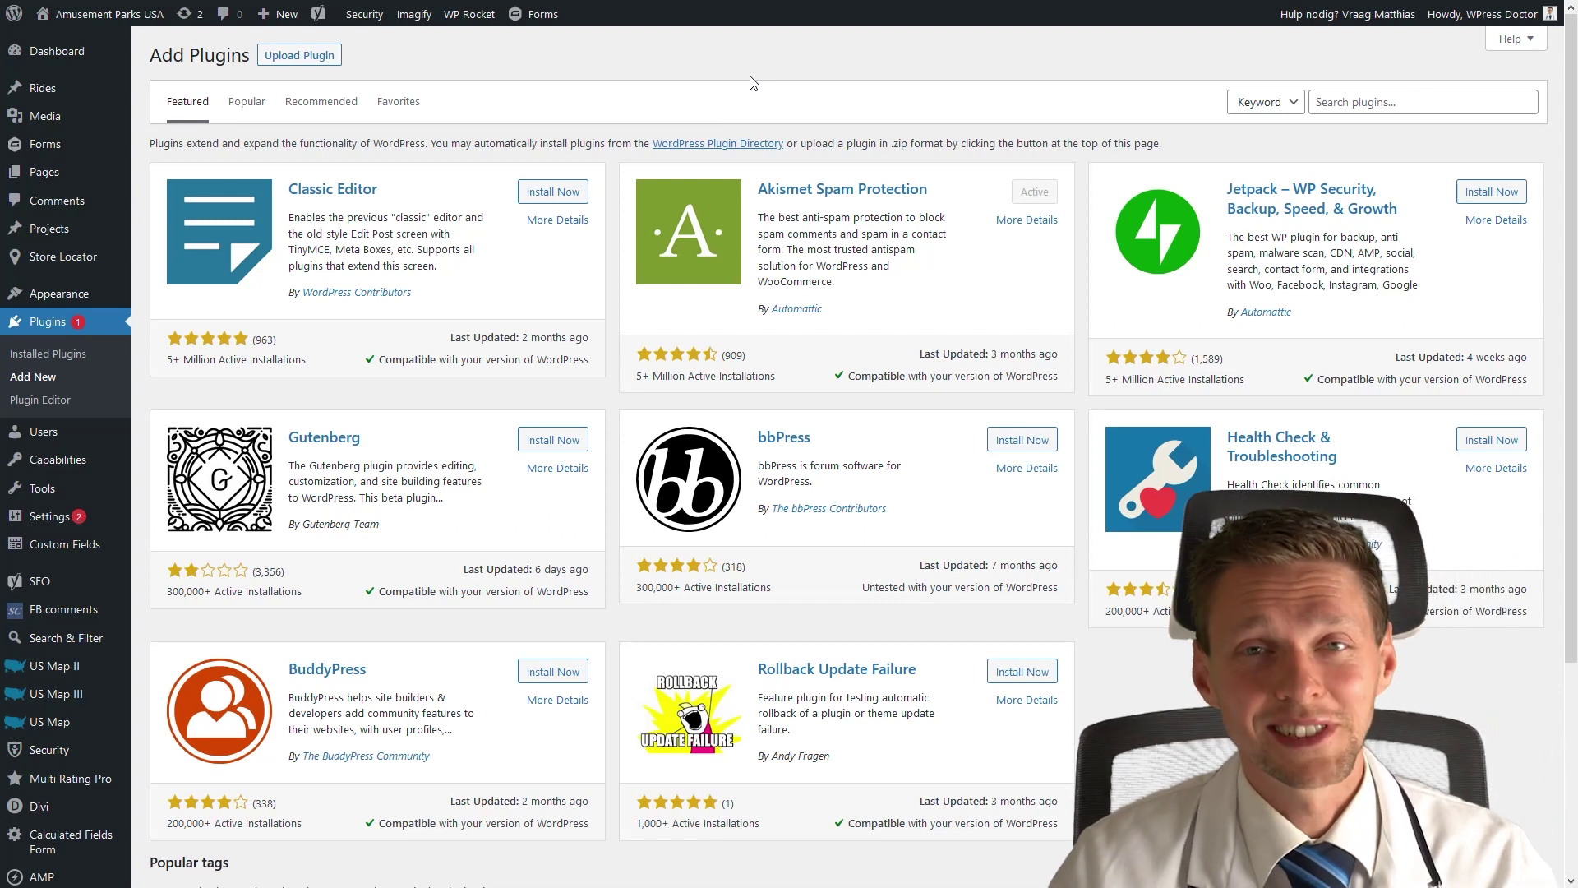
Install and activate the Transferito plugin, then start a transfer that hits the 37.46GB size warning.
{"action": "left_click", "coordinate": [1340, 110]}
{"action": "type", "text": "transferito"}
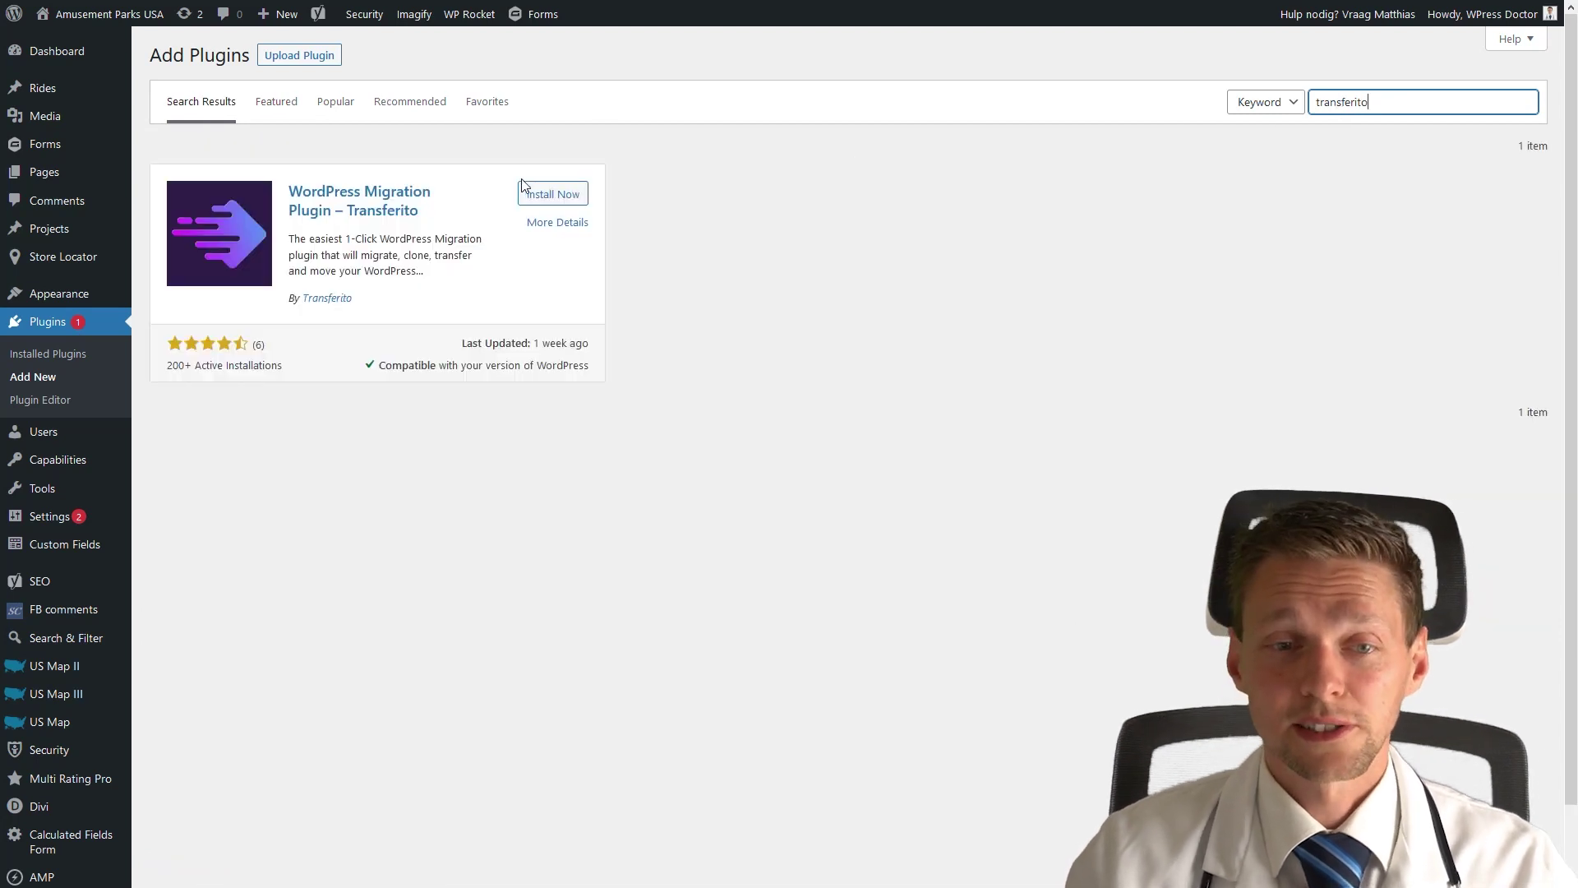
{"action": "left_click", "coordinate": [562, 198]}
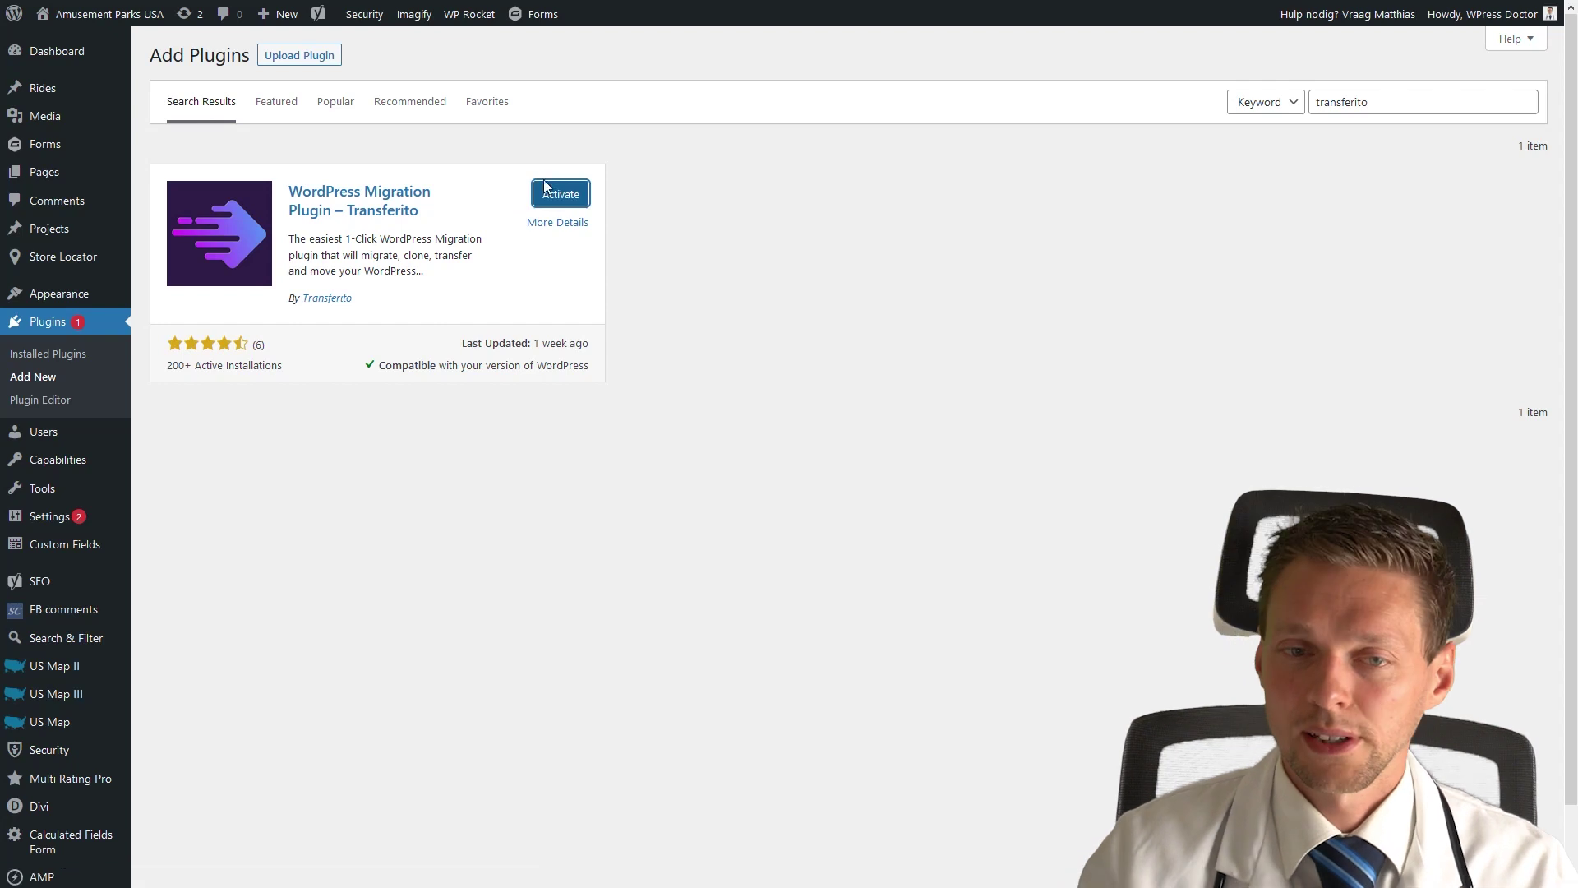
{"action": "left_click", "coordinate": [560, 199]}
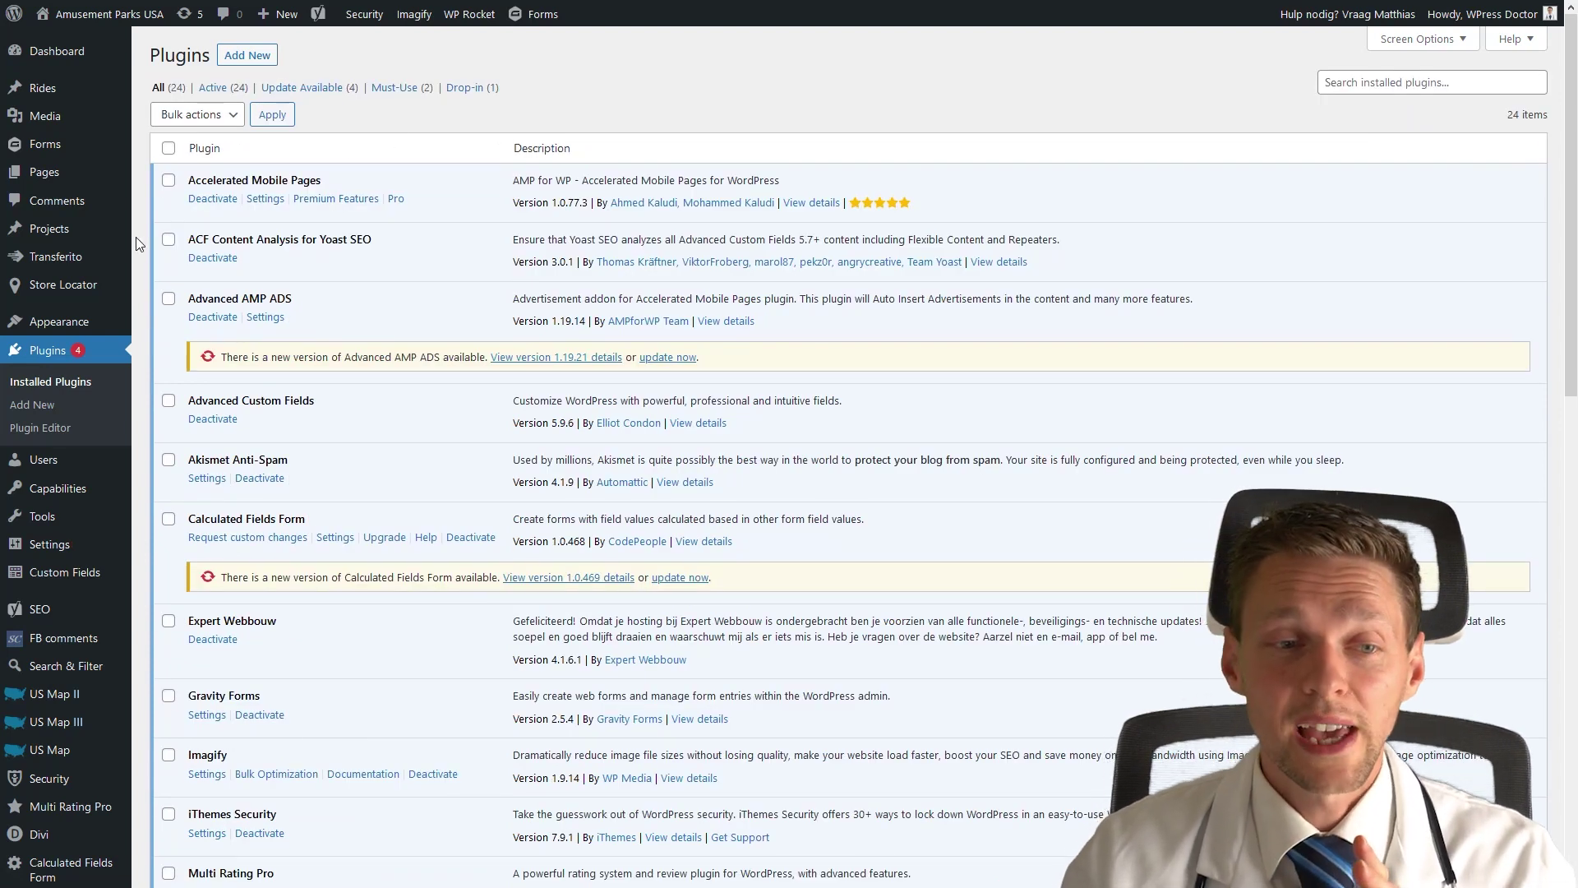
{"action": "mouse_move", "coordinate": [73, 258]}
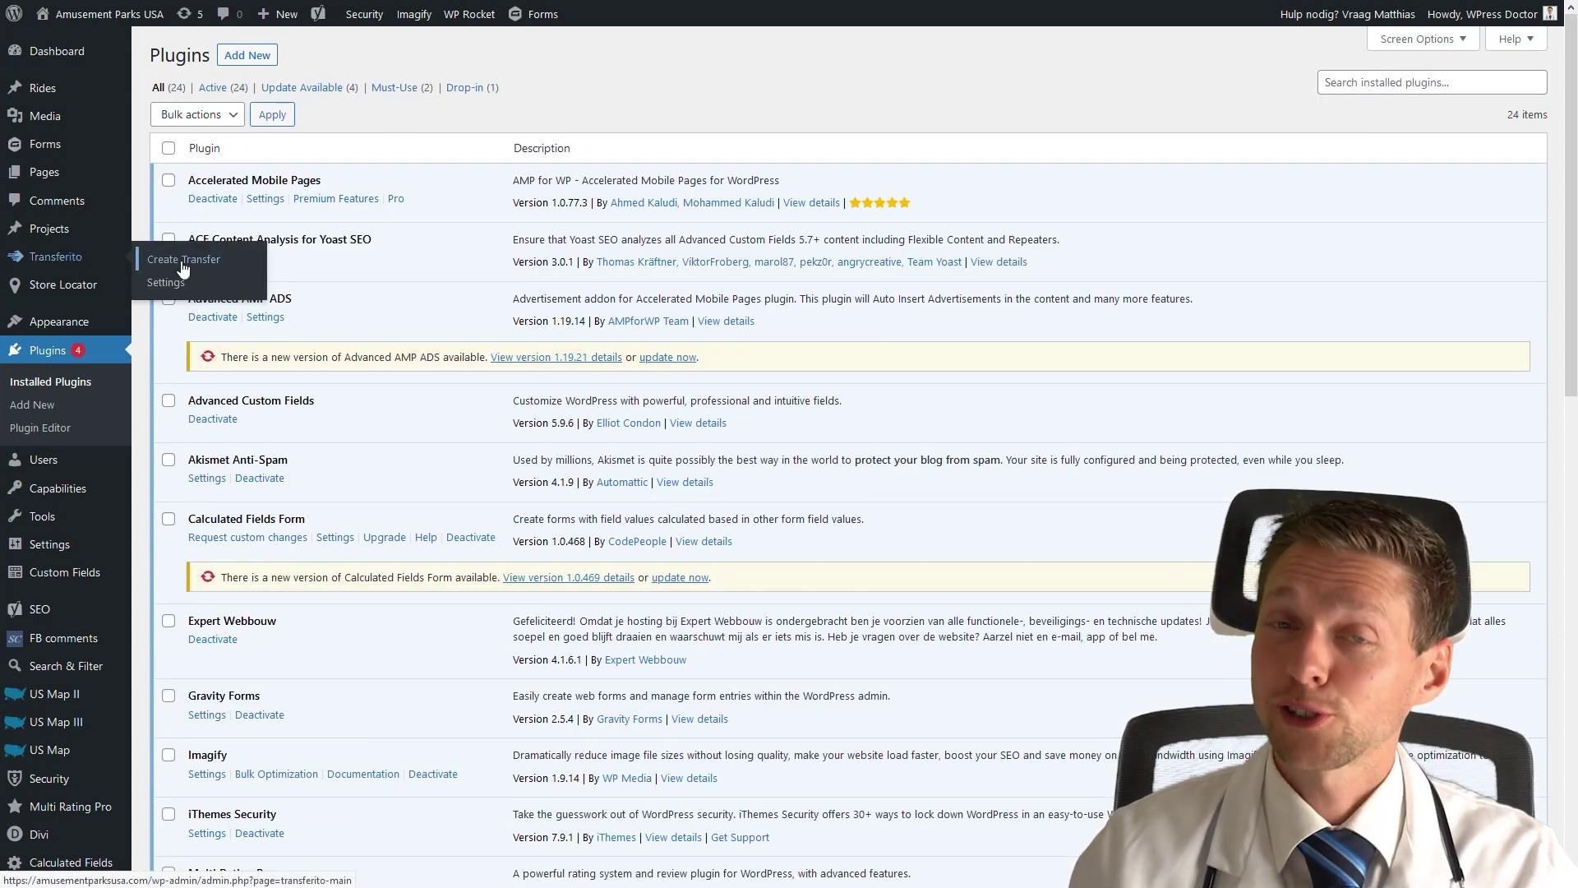
{"action": "left_click", "coordinate": [182, 259]}
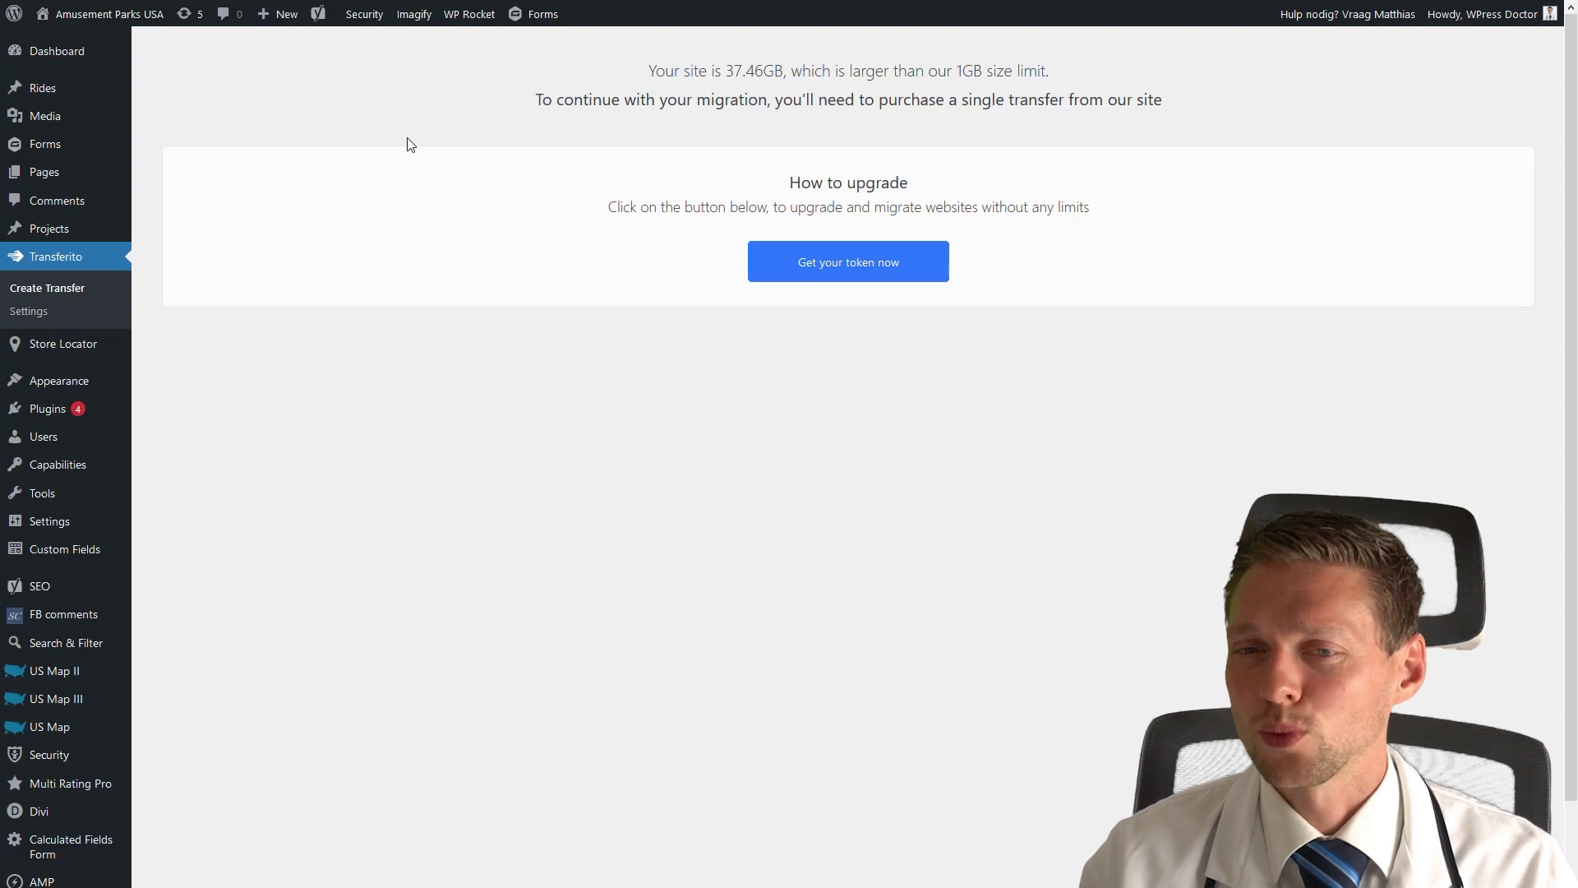
Save the public and secret API keys in Transferito Settings and return to Create Transfer.
{"action": "left_click", "coordinate": [39, 317]}
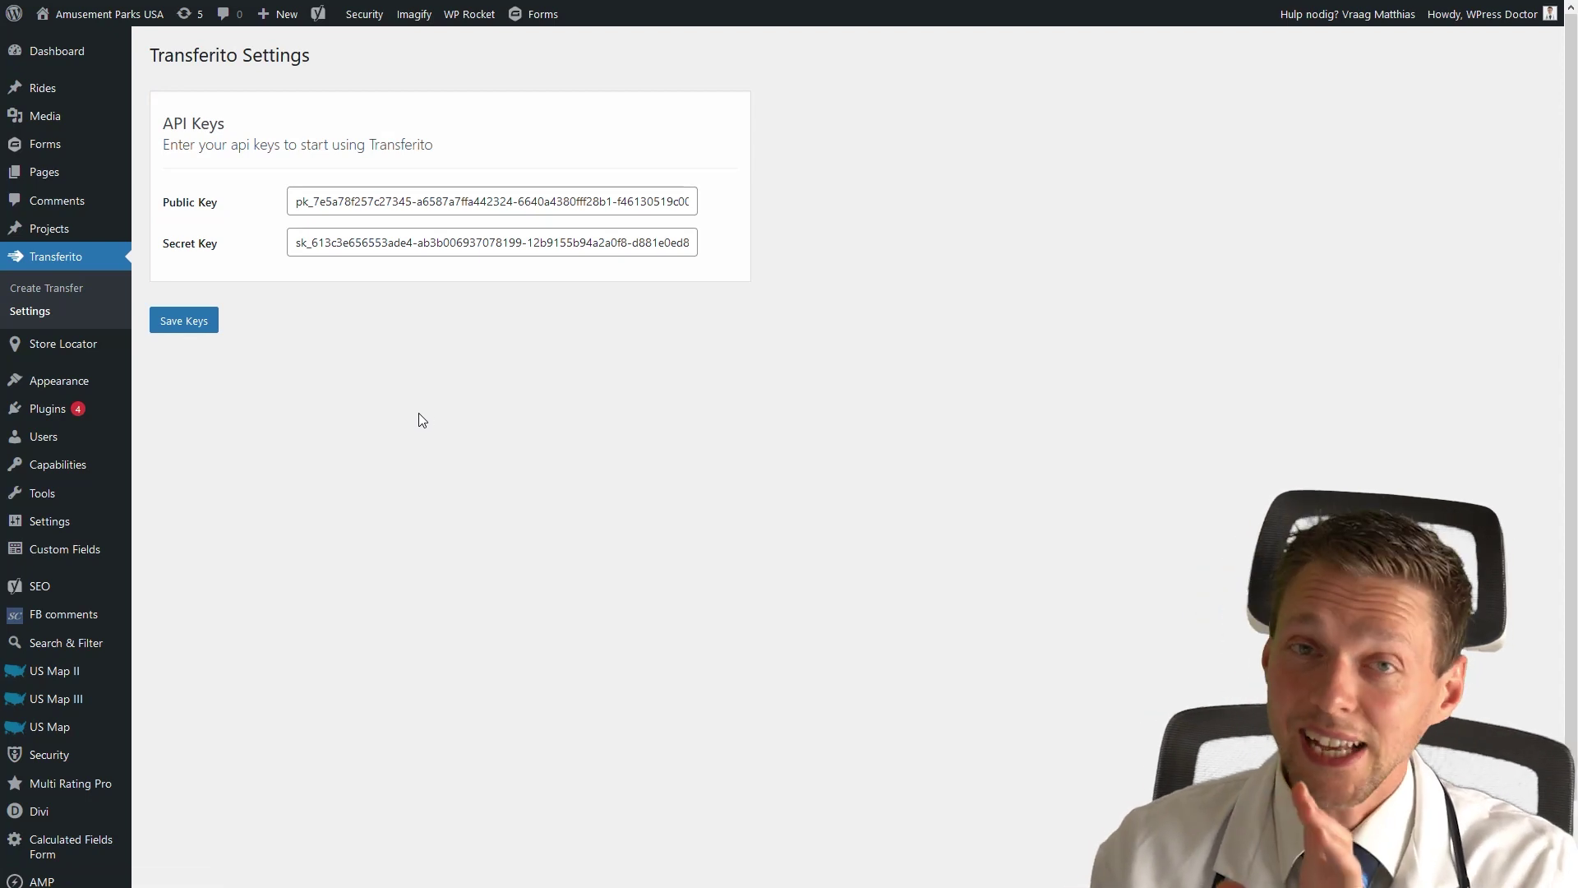
{"action": "left_click", "coordinate": [60, 294]}
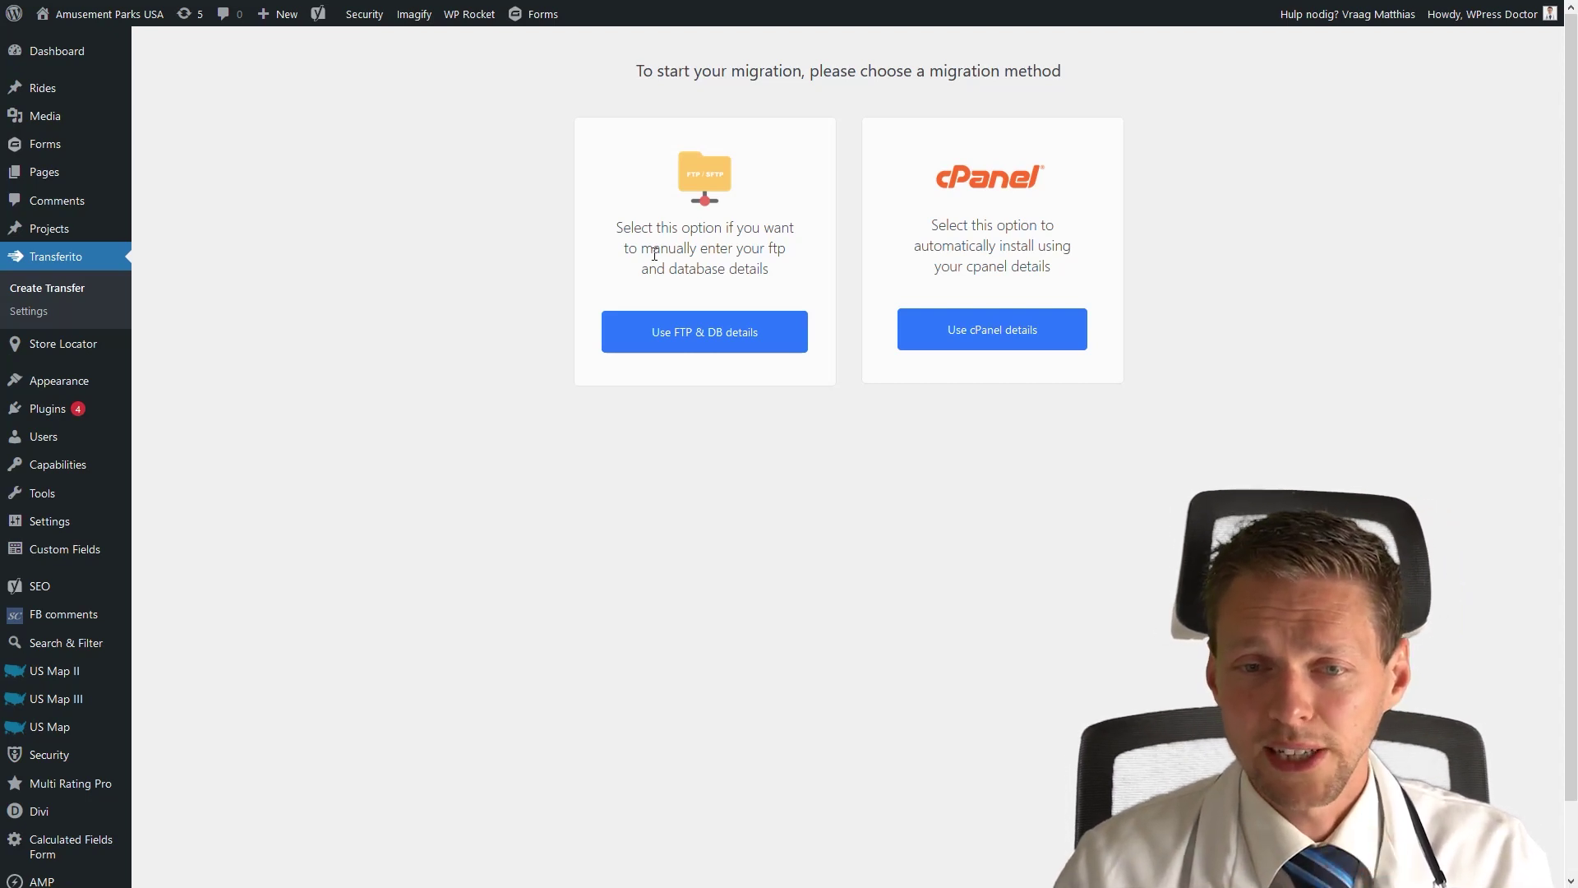
Compare the FTP and cPanel method descriptions, then choose Use FTP & DB details.
{"action": "left_click_drag", "start_coordinate": [656, 228], "coordinate": [770, 268]}
{"action": "triple_click", "coordinate": [772, 271]}
{"action": "left_click", "coordinate": [784, 278]}
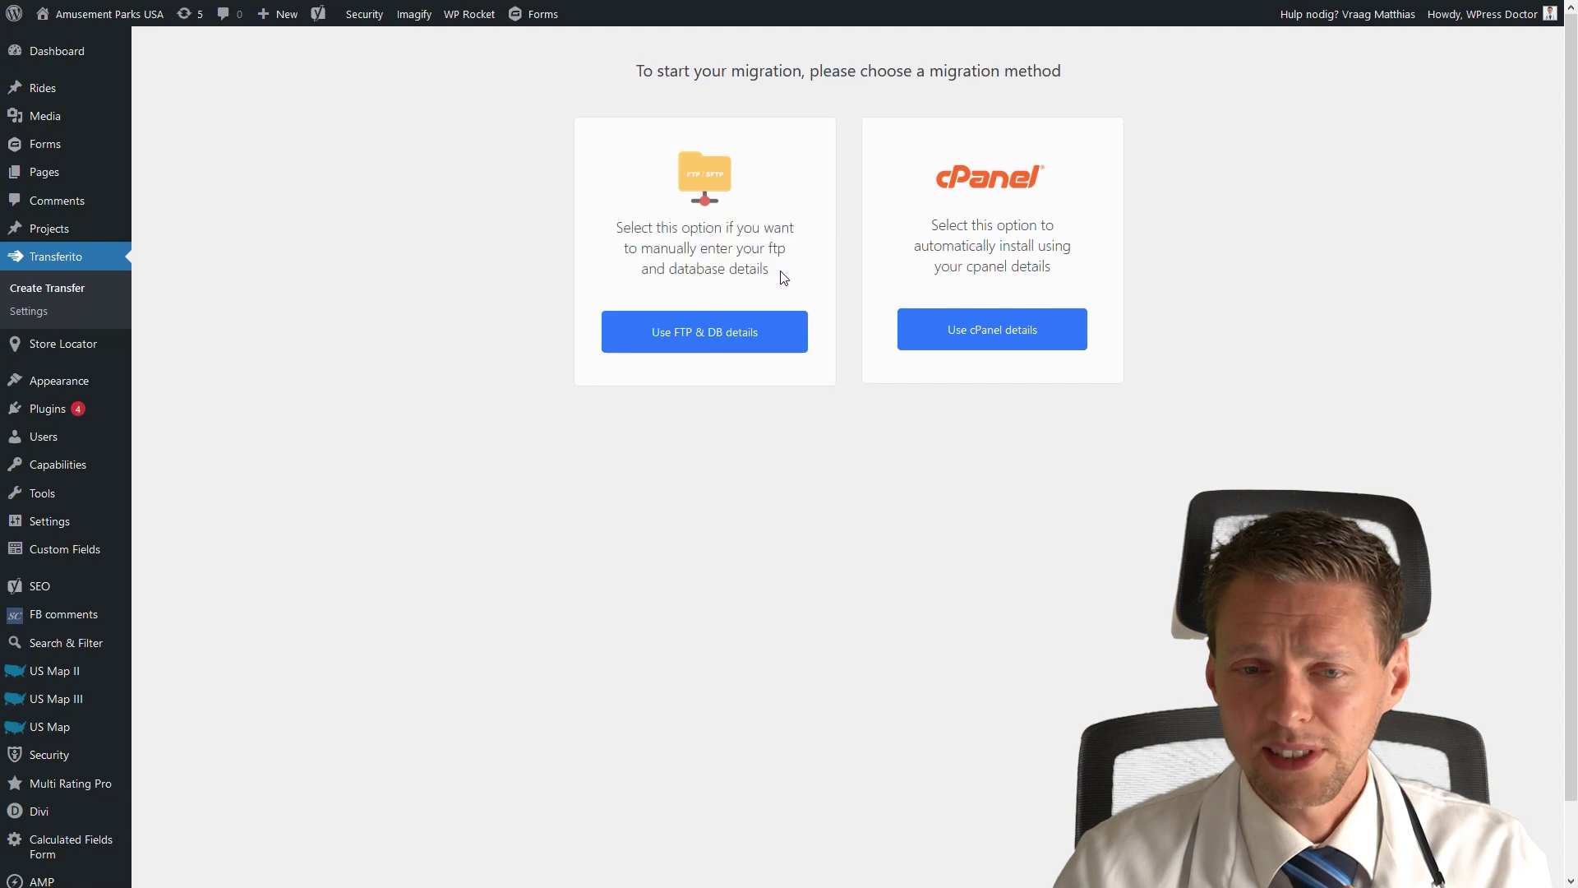
{"action": "mouse_move", "coordinate": [931, 225]}
{"action": "left_mouse_down"}
{"action": "mouse_move", "coordinate": [1066, 271]}
{"action": "mouse_move", "coordinate": [1009, 266]}
{"action": "mouse_move", "coordinate": [930, 224]}
{"action": "left_mouse_up"}
{"action": "left_click", "coordinate": [1072, 274]}
{"action": "left_click", "coordinate": [930, 224]}
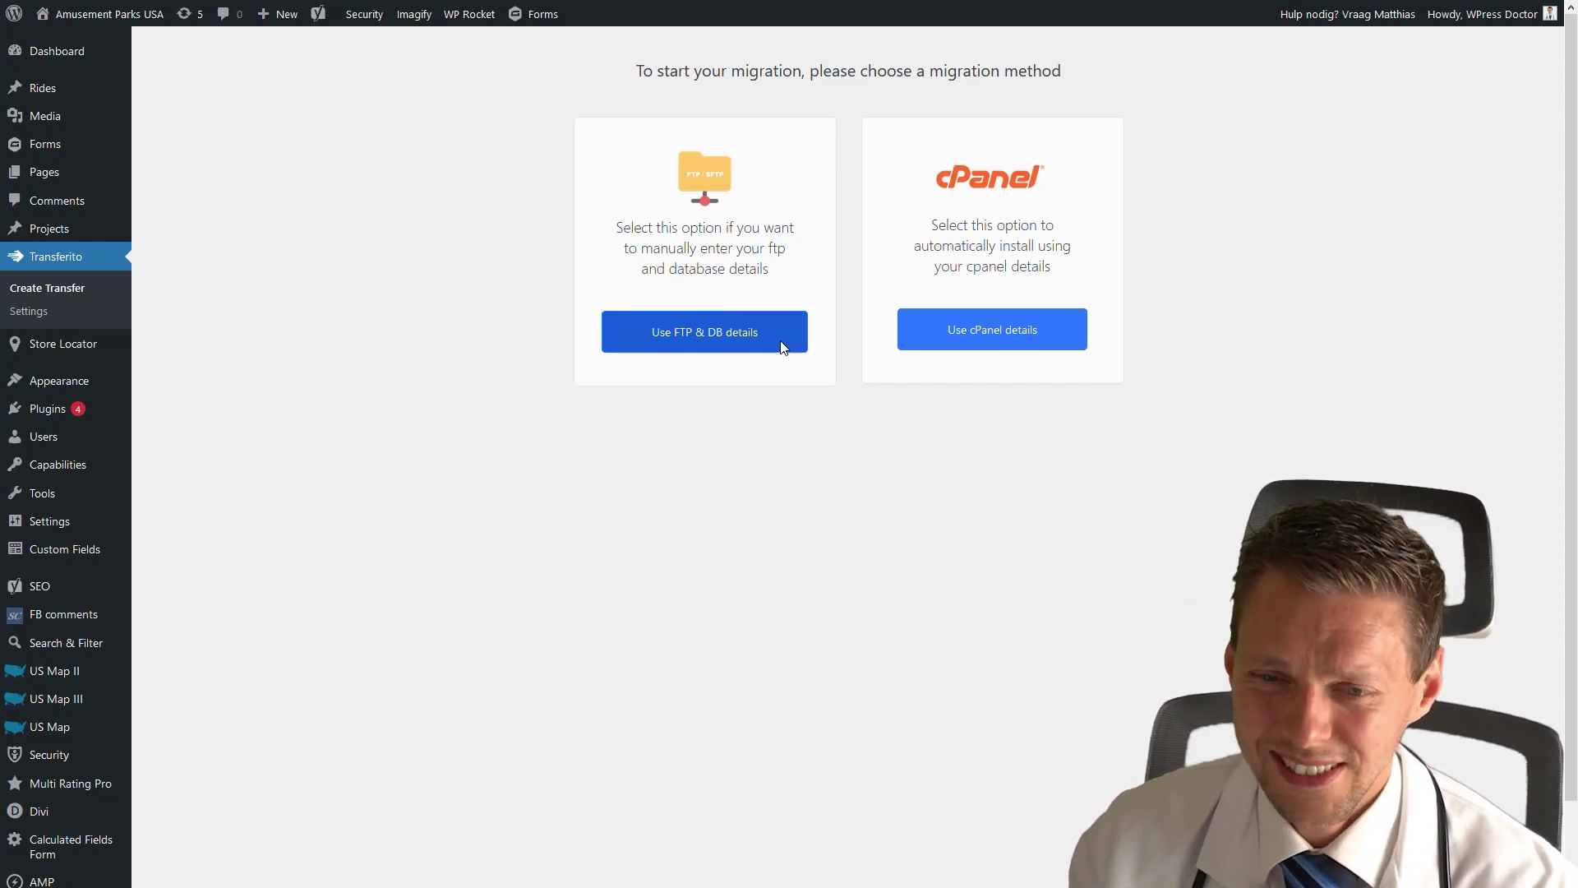
{"action": "left_click_drag", "start_coordinate": [1083, 278], "coordinate": [927, 220]}
{"action": "left_click", "coordinate": [1085, 281]}
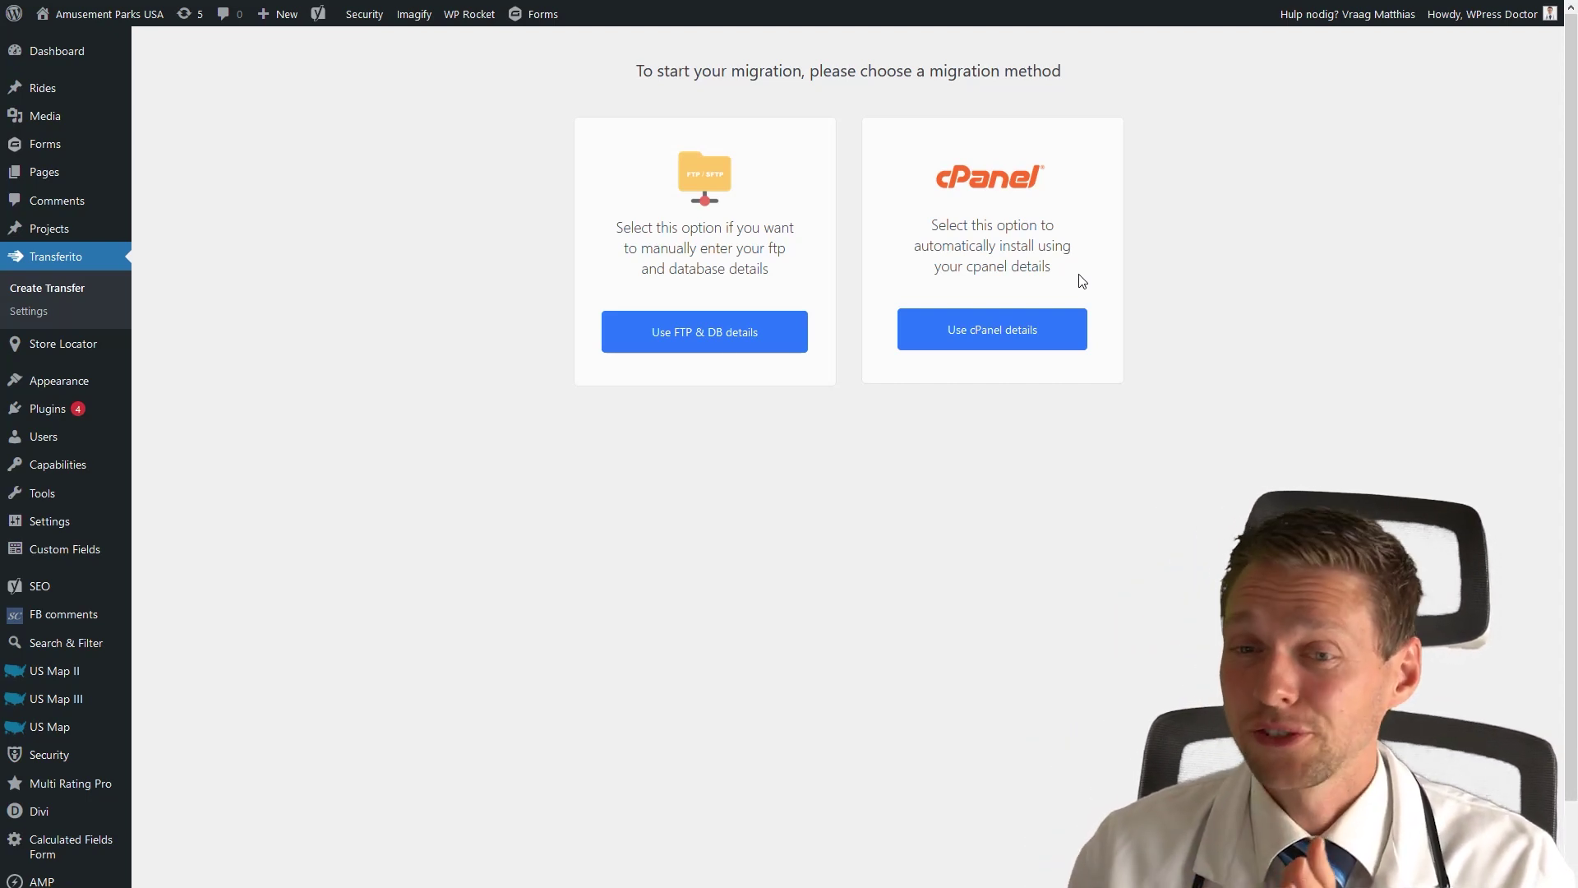
{"action": "left_click_drag", "start_coordinate": [1067, 275], "coordinate": [919, 216]}
{"action": "left_click", "coordinate": [796, 222]}
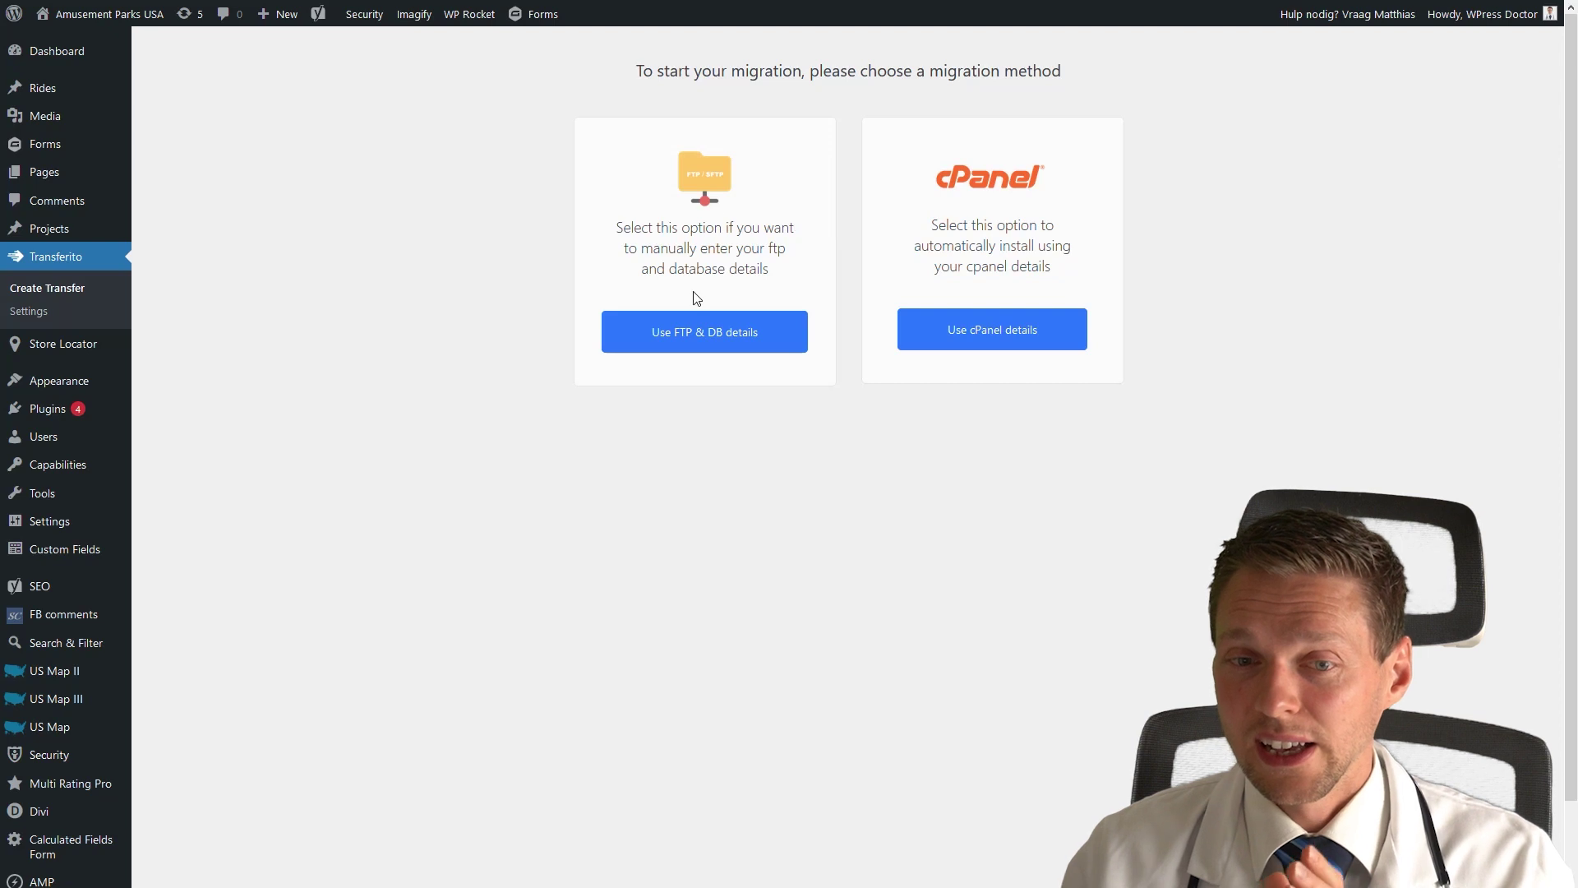
{"action": "left_click", "coordinate": [704, 338]}
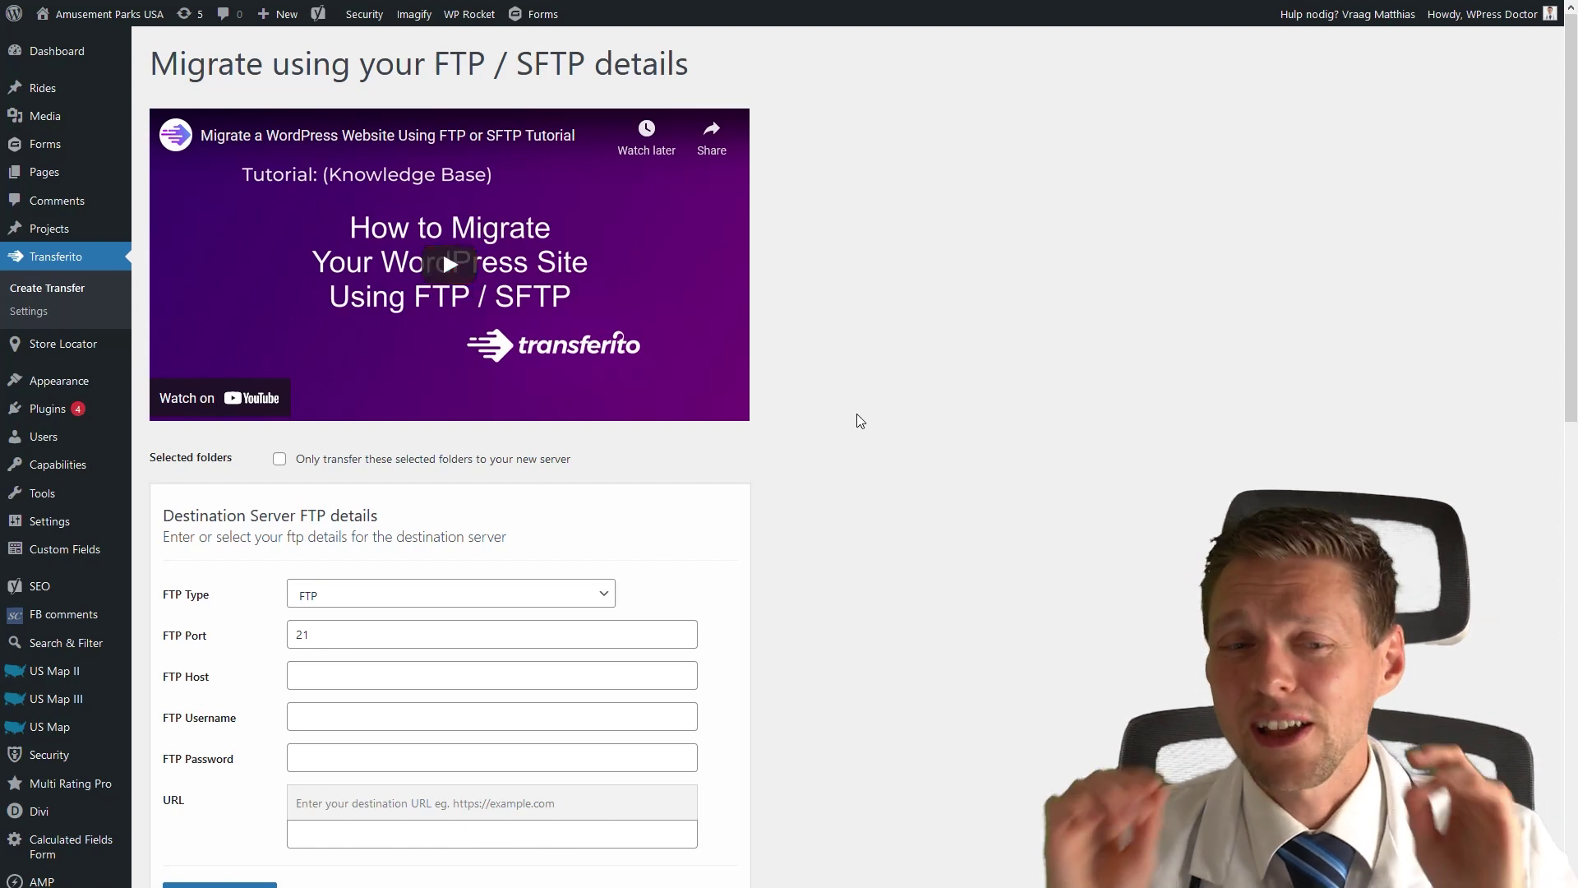
Toggle the selected-folders option on and back to transferring all folders.
{"action": "middle_click", "coordinate": [1090, 351]}
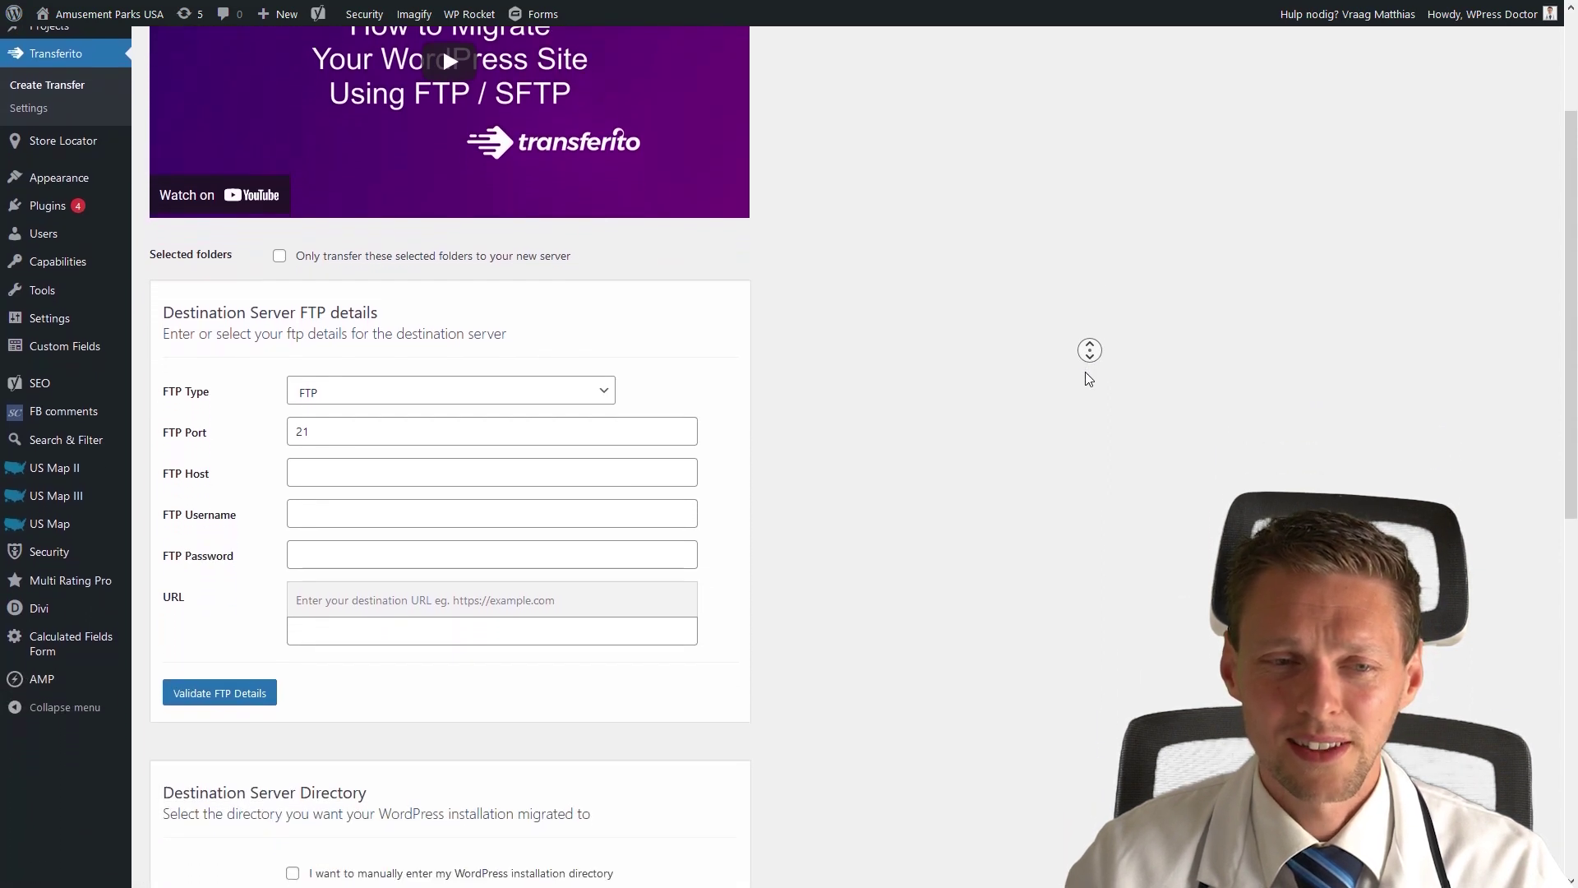
{"action": "middle_click", "coordinate": [1085, 374]}
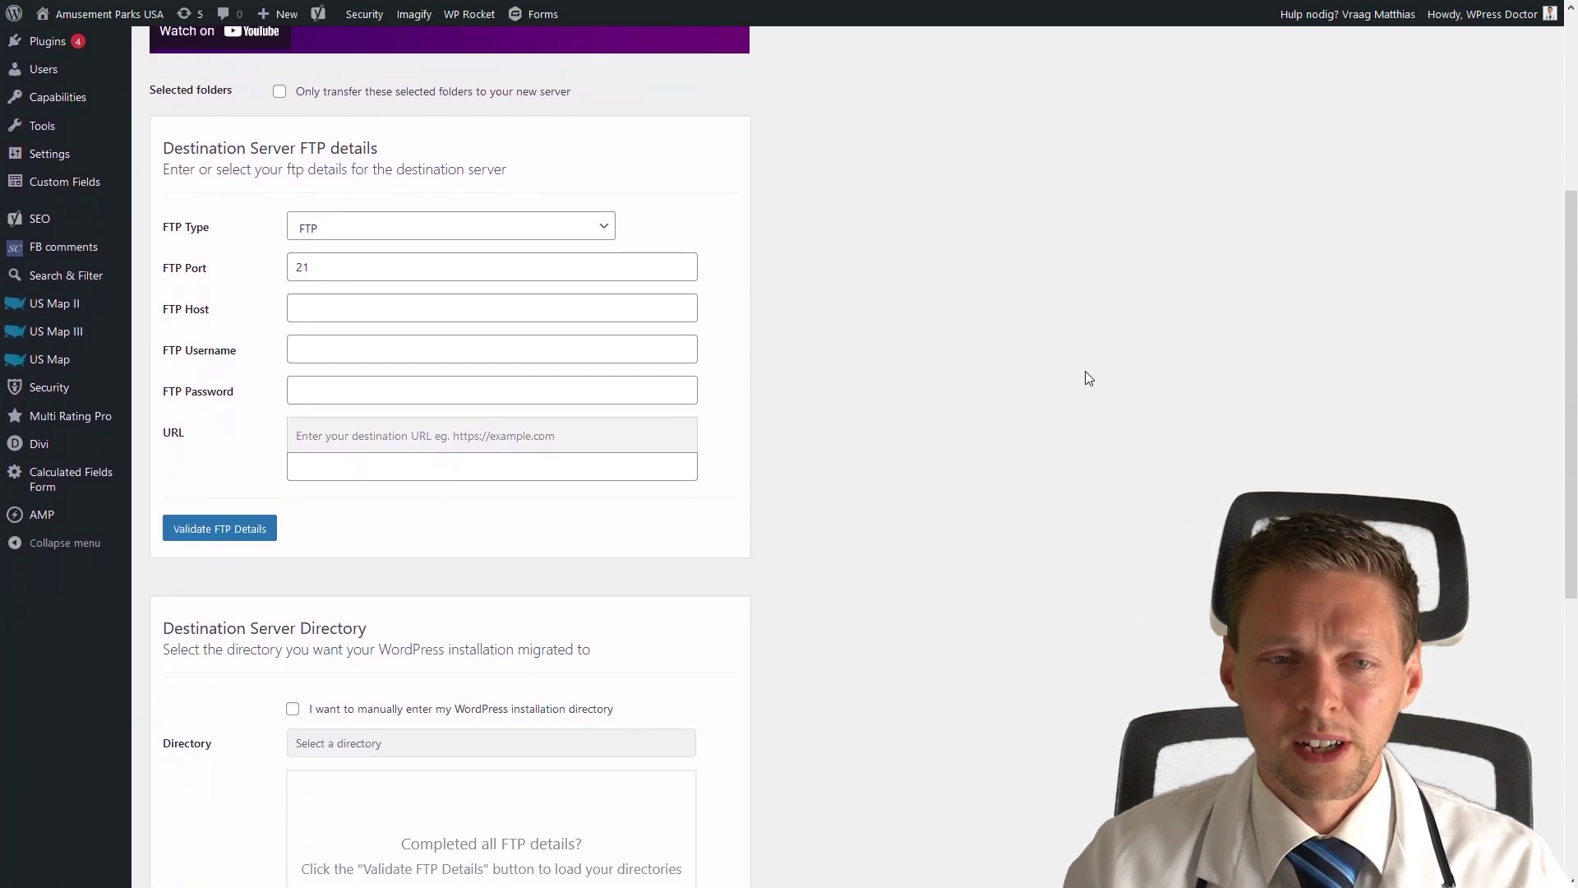
{"action": "left_click", "coordinate": [279, 92]}
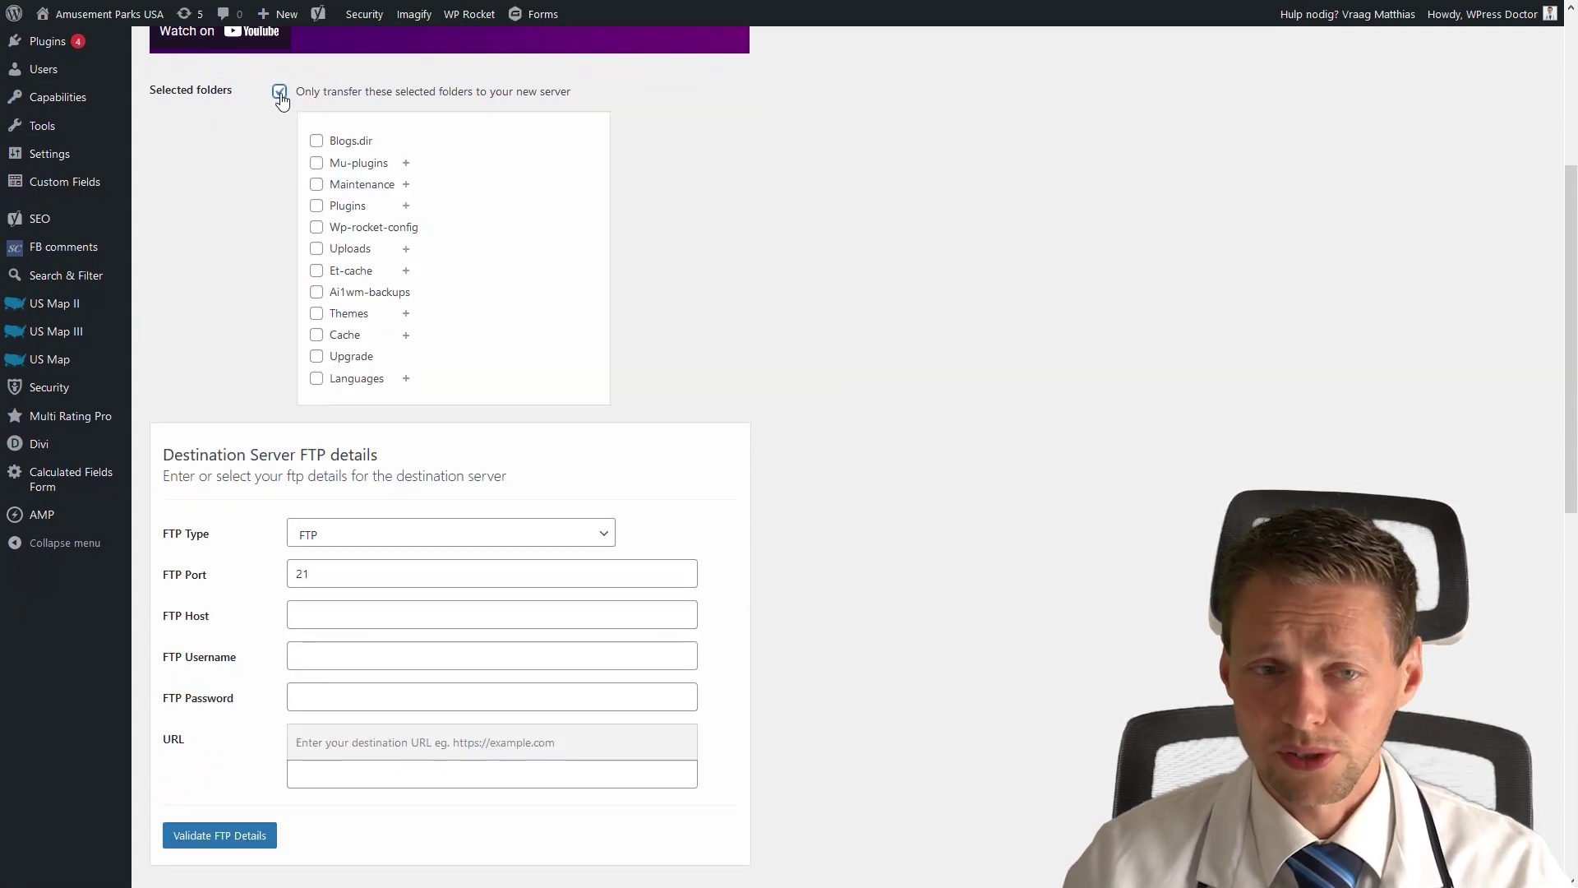
{"action": "left_click", "coordinate": [279, 92]}
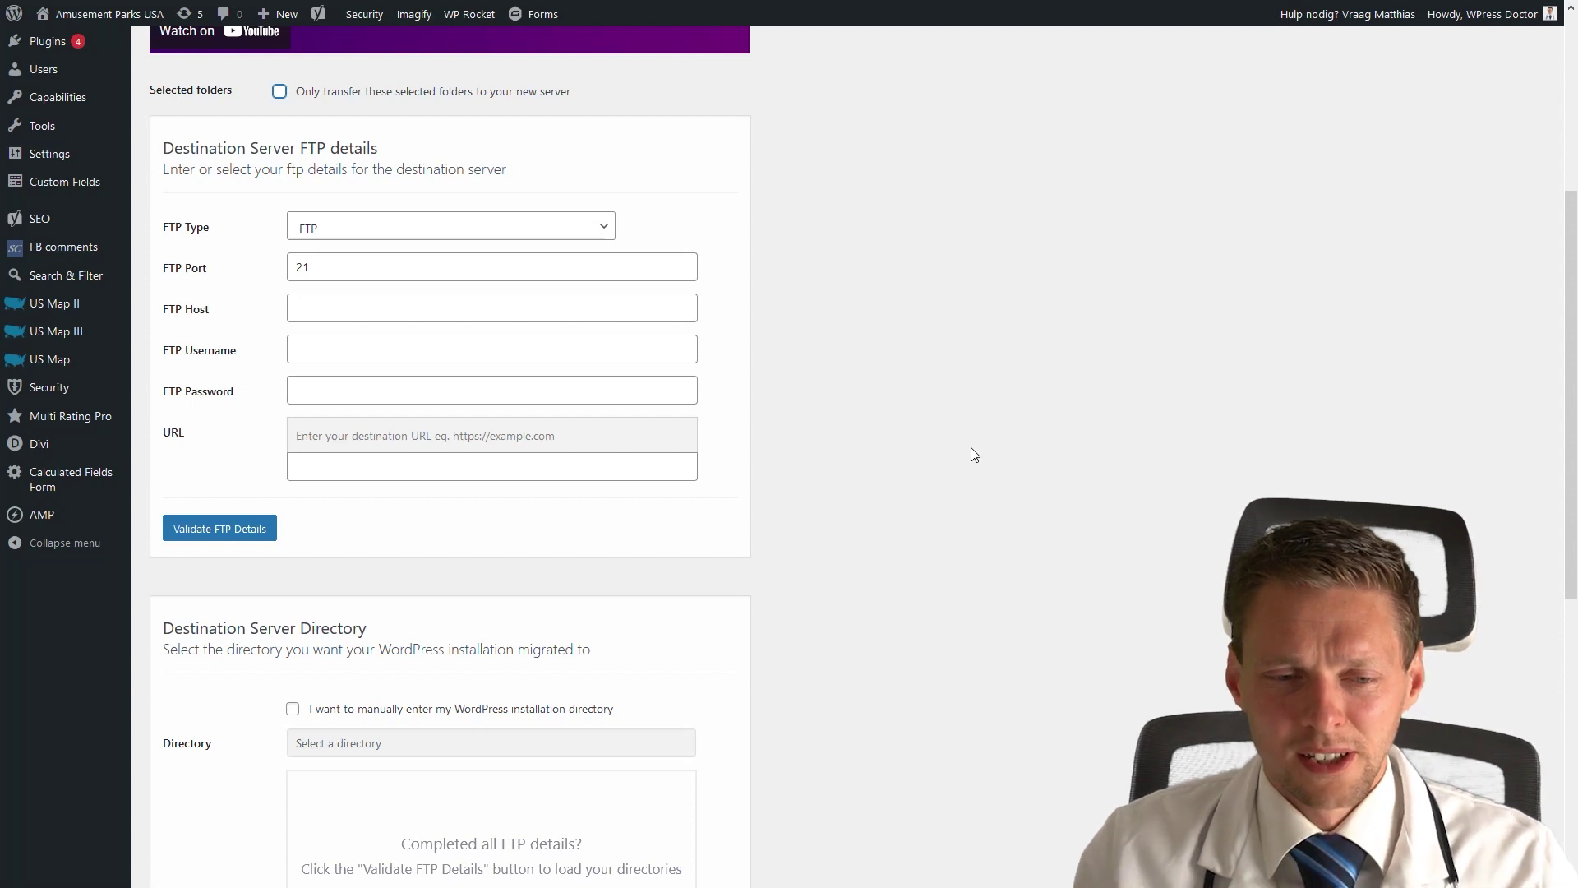
{"action": "middle_click", "coordinate": [978, 419]}
{"action": "scroll", "coordinate": [976, 460], "scroll_direction": "down", "scroll_amount": 3}
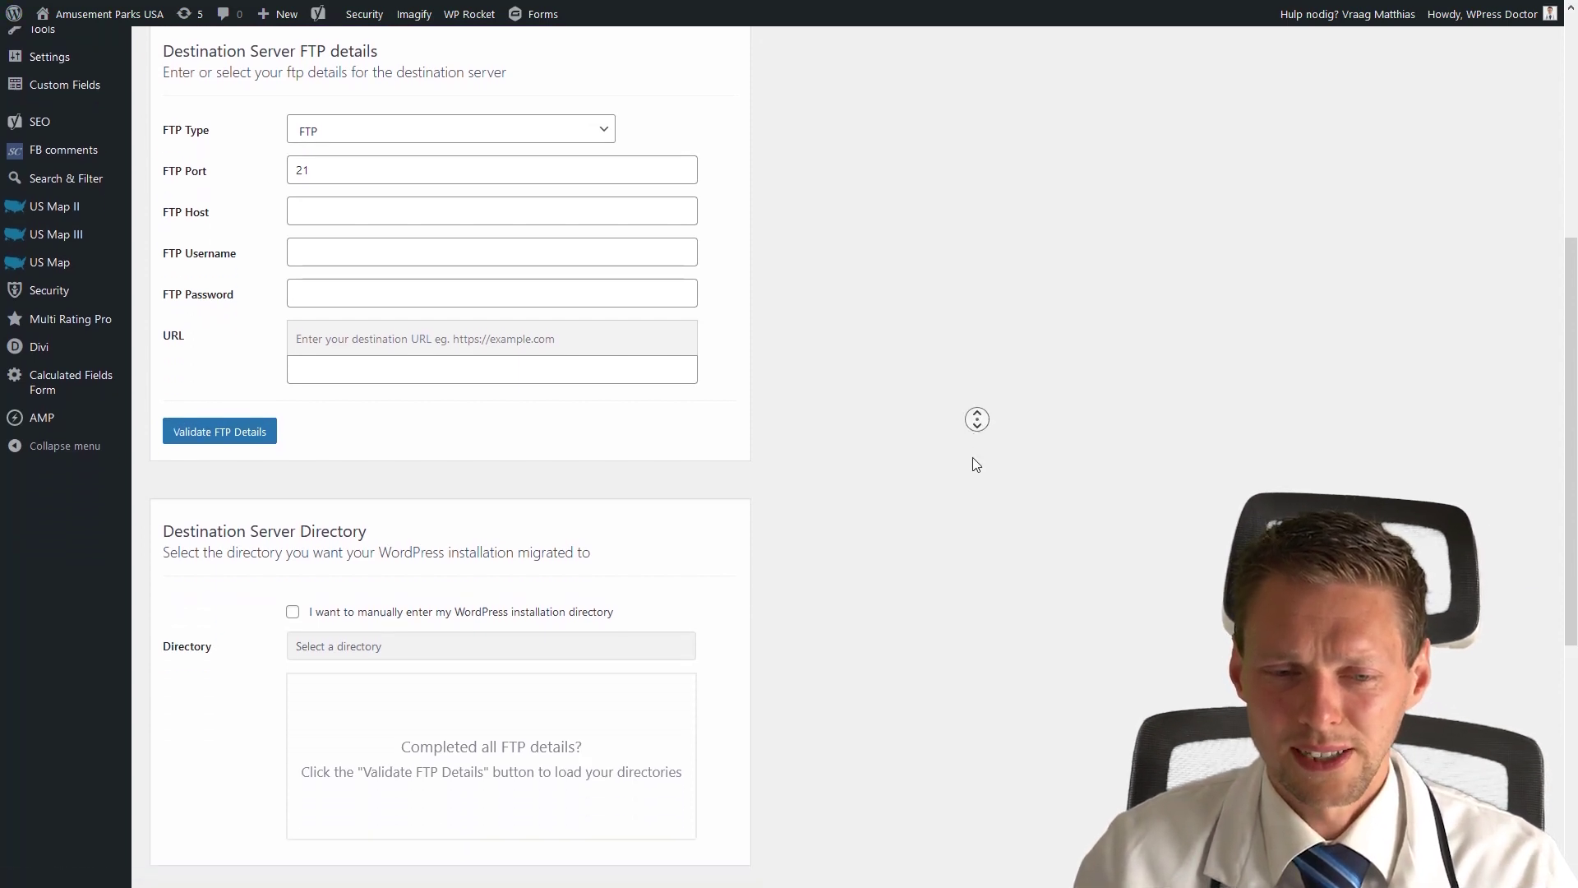
{"action": "scroll", "coordinate": [1059, 358], "scroll_direction": "up", "scroll_amount": 2}
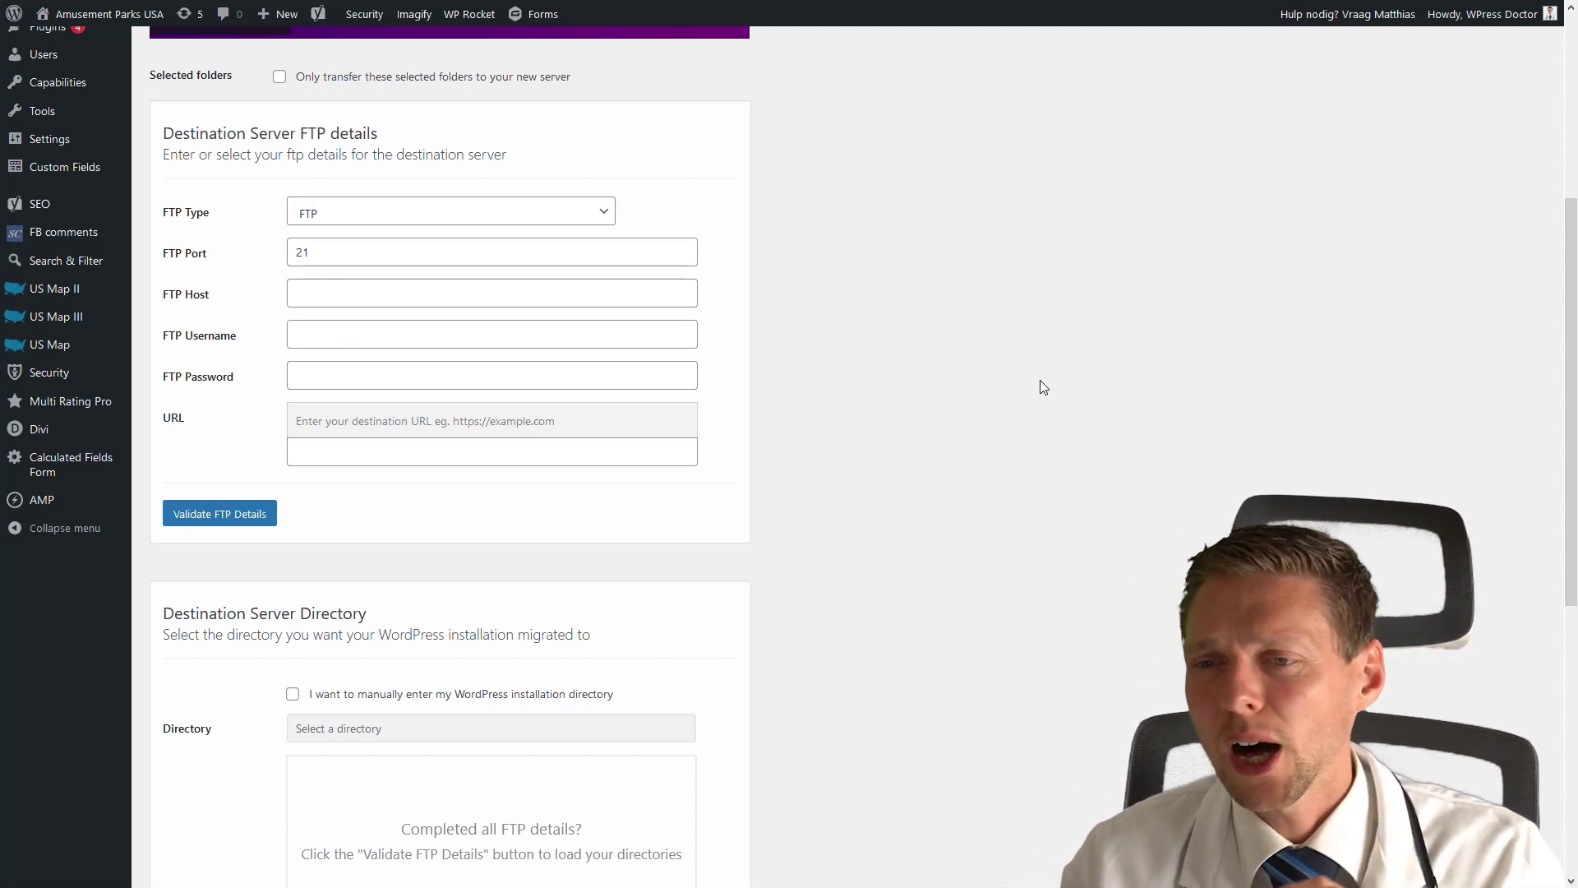
Fill in the FTP host, username, password, port 21 and the transferito-test destination URL.
{"action": "middle_click", "coordinate": [1039, 380]}
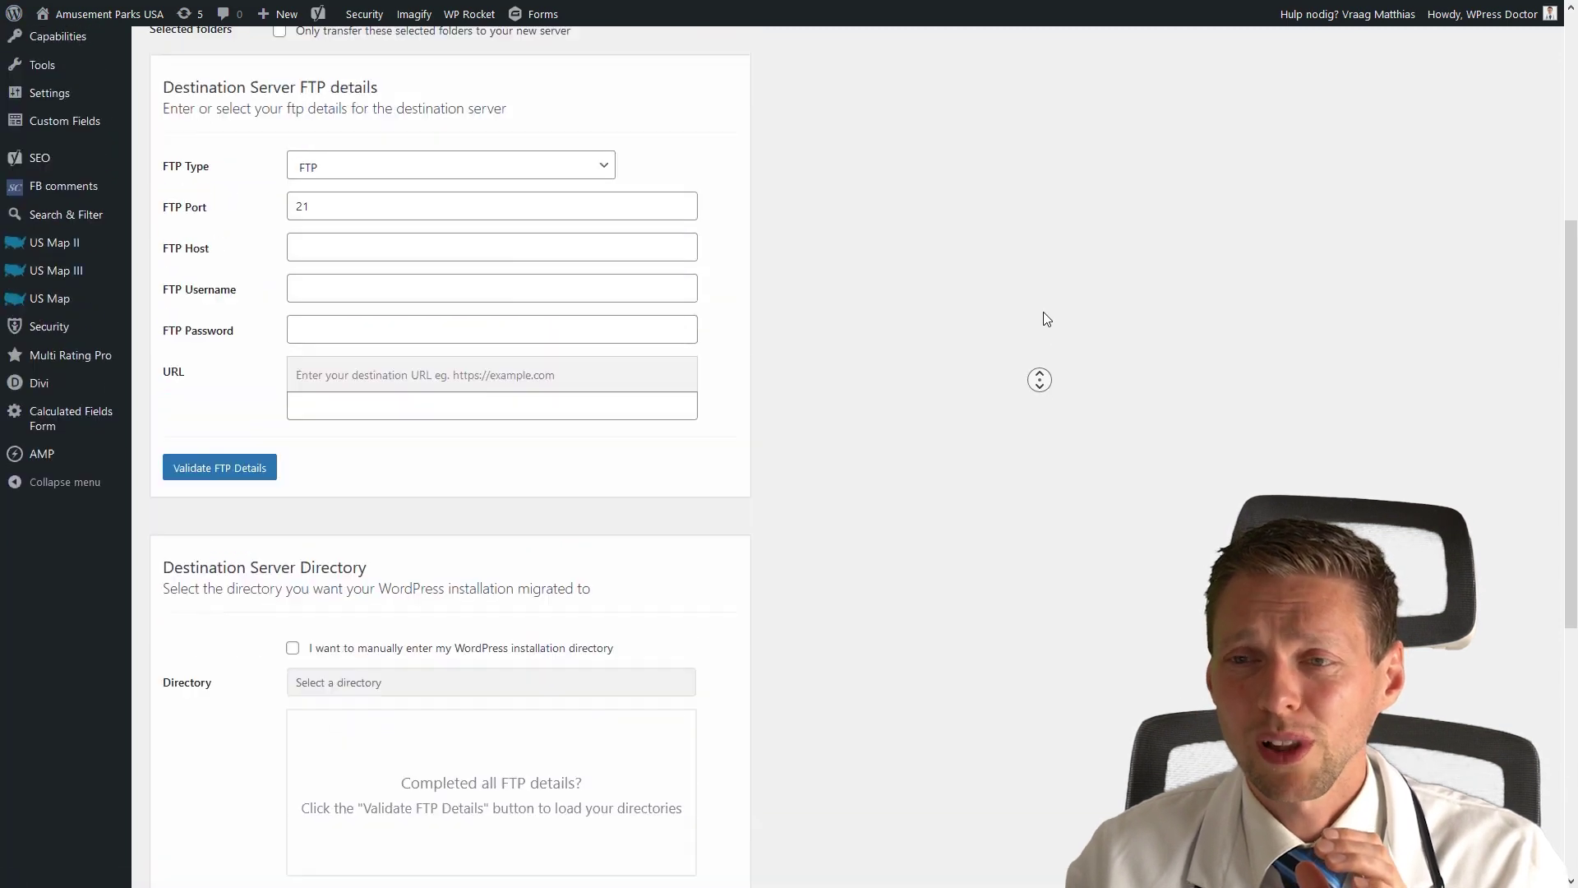
{"action": "middle_click", "coordinate": [1047, 319]}
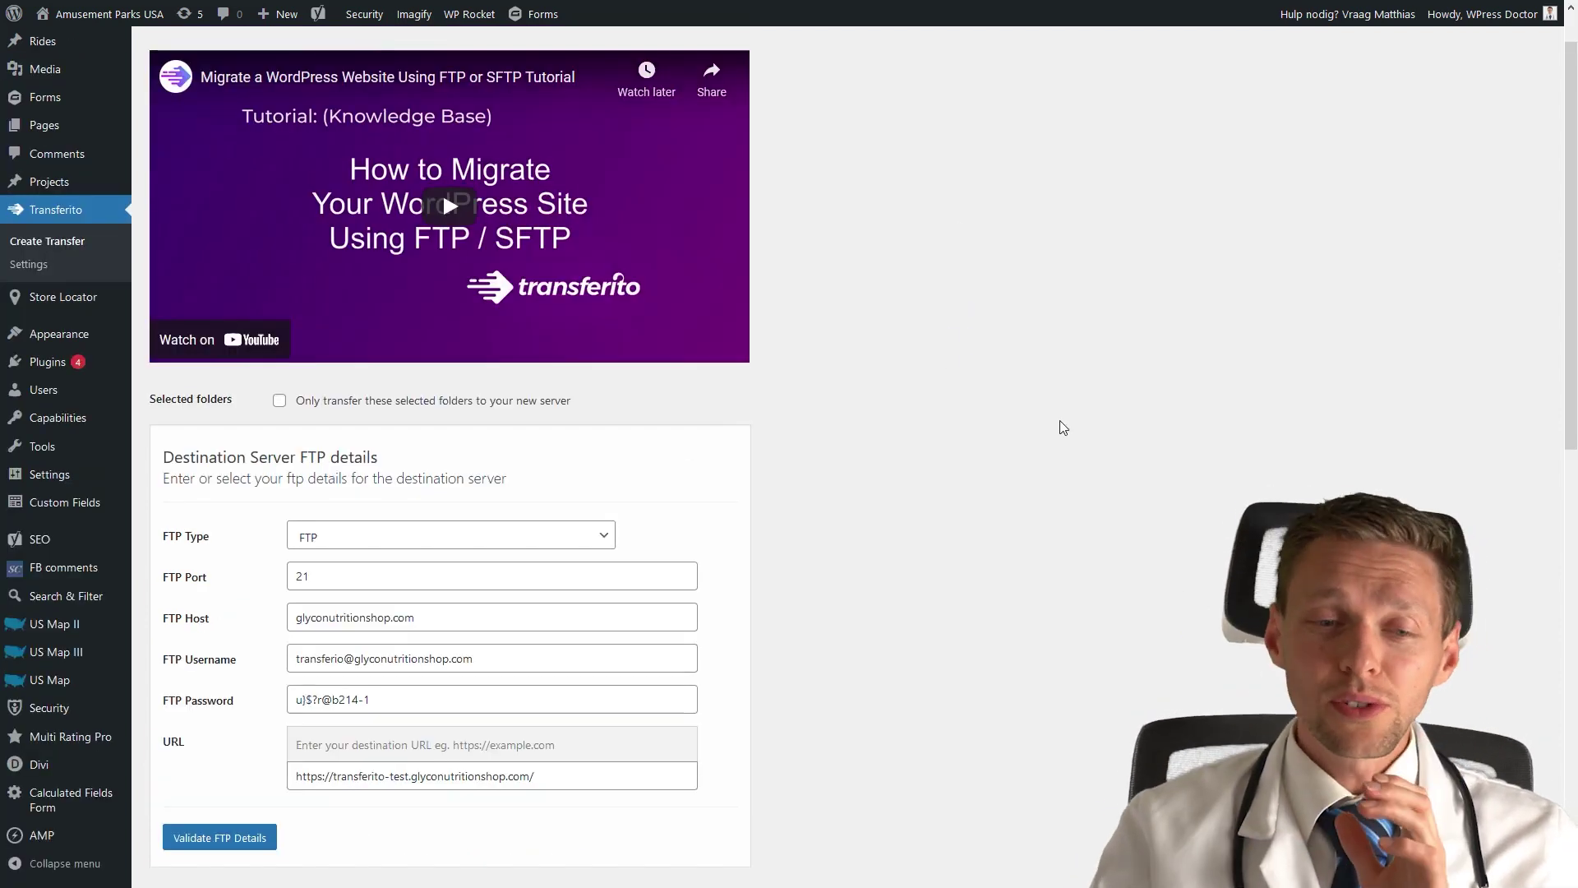
{"action": "middle_click", "coordinate": [1068, 421]}
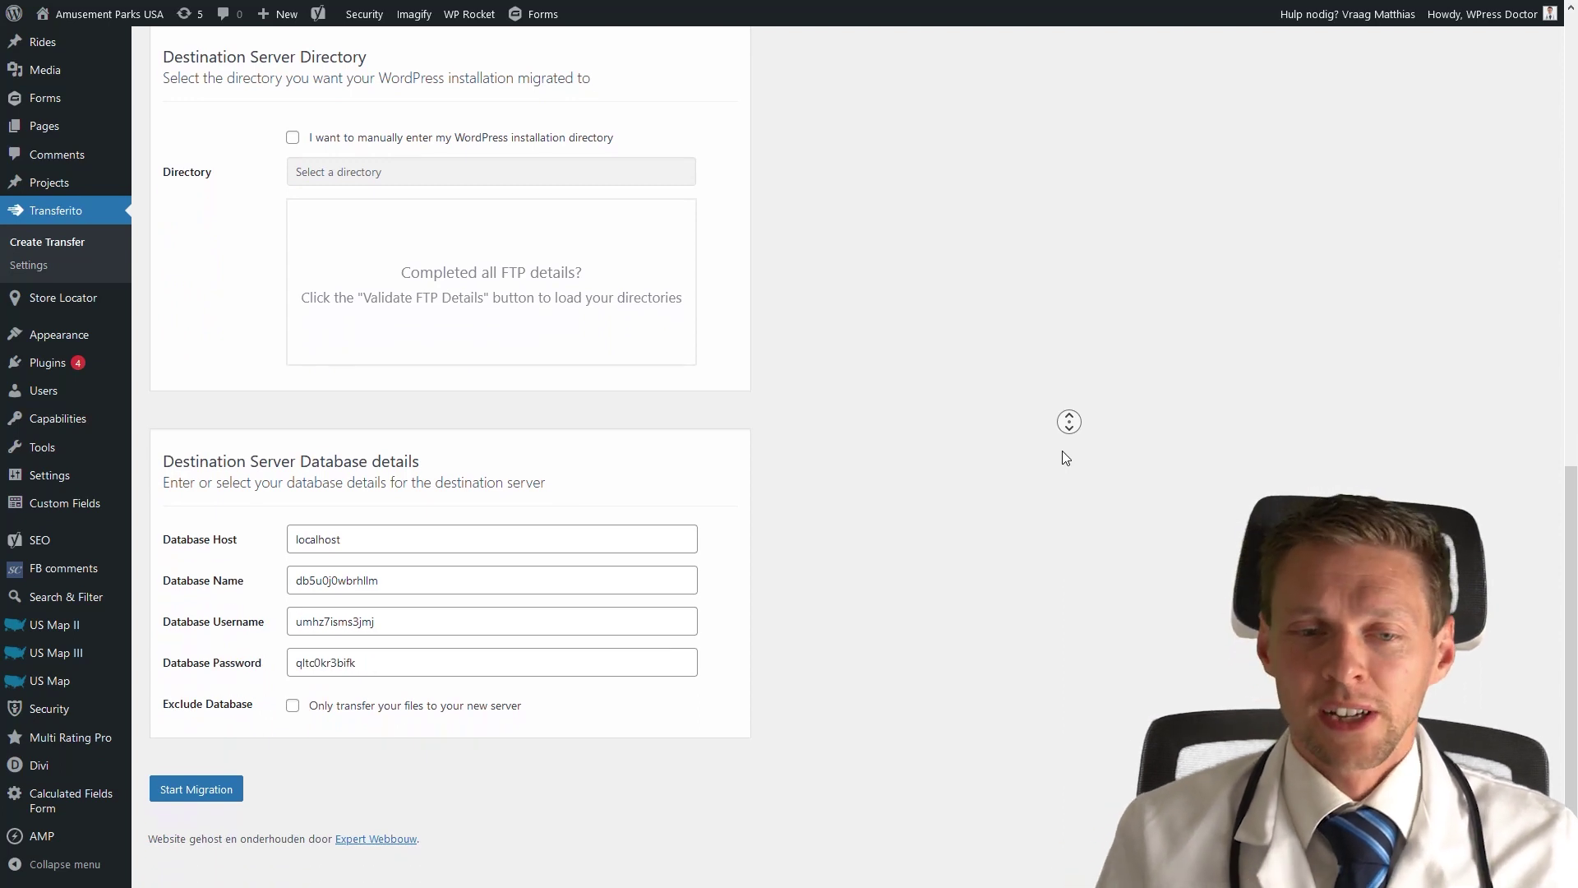
{"action": "middle_click", "coordinate": [1062, 354]}
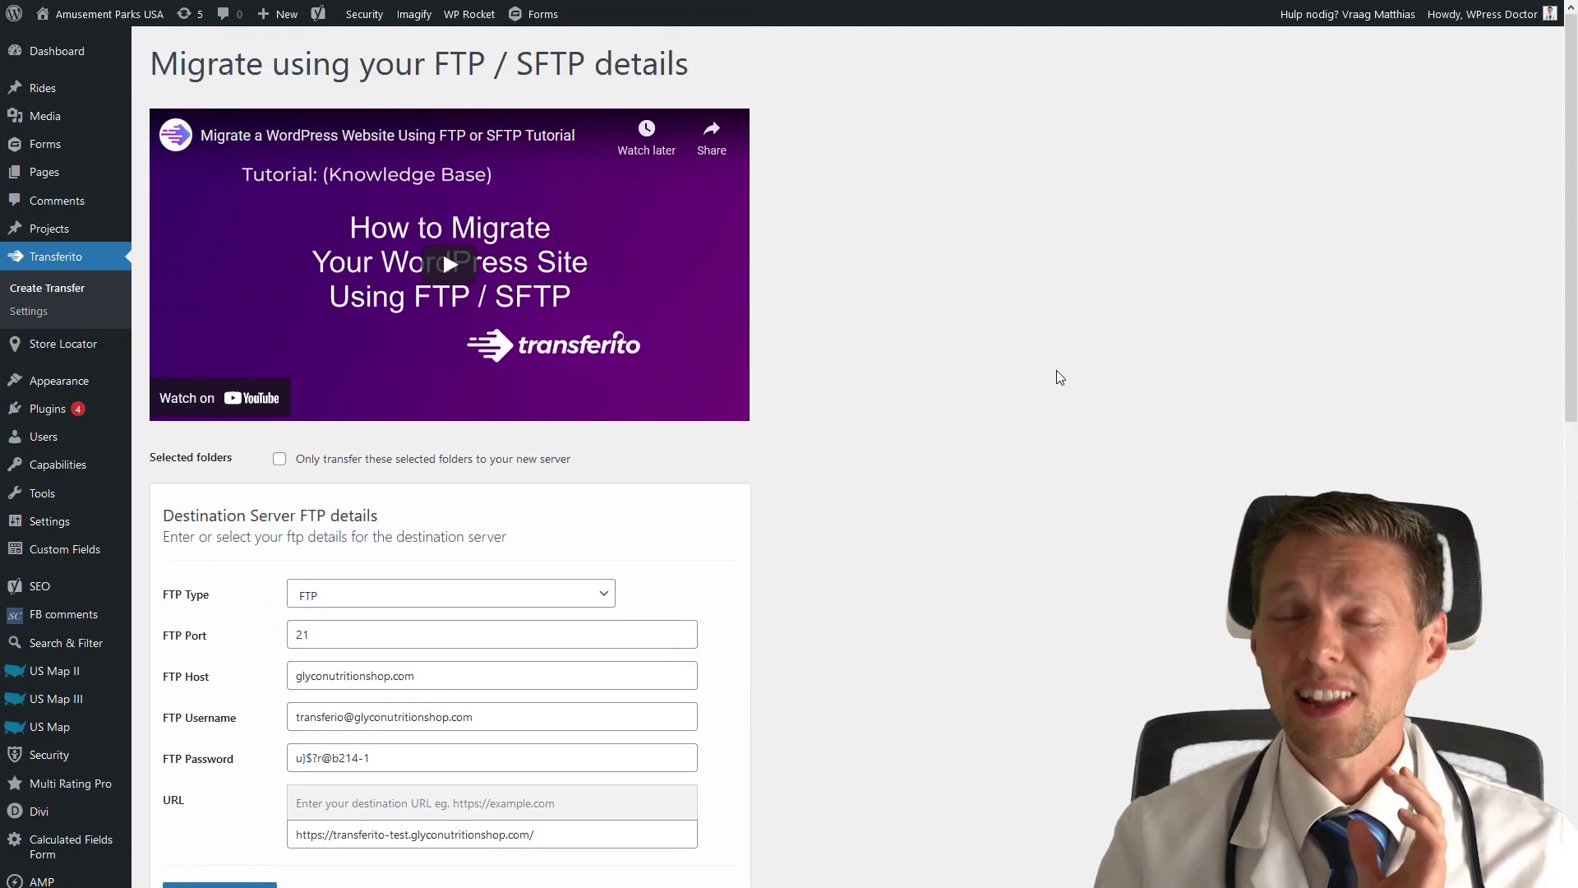
{"action": "middle_click", "coordinate": [1058, 374]}
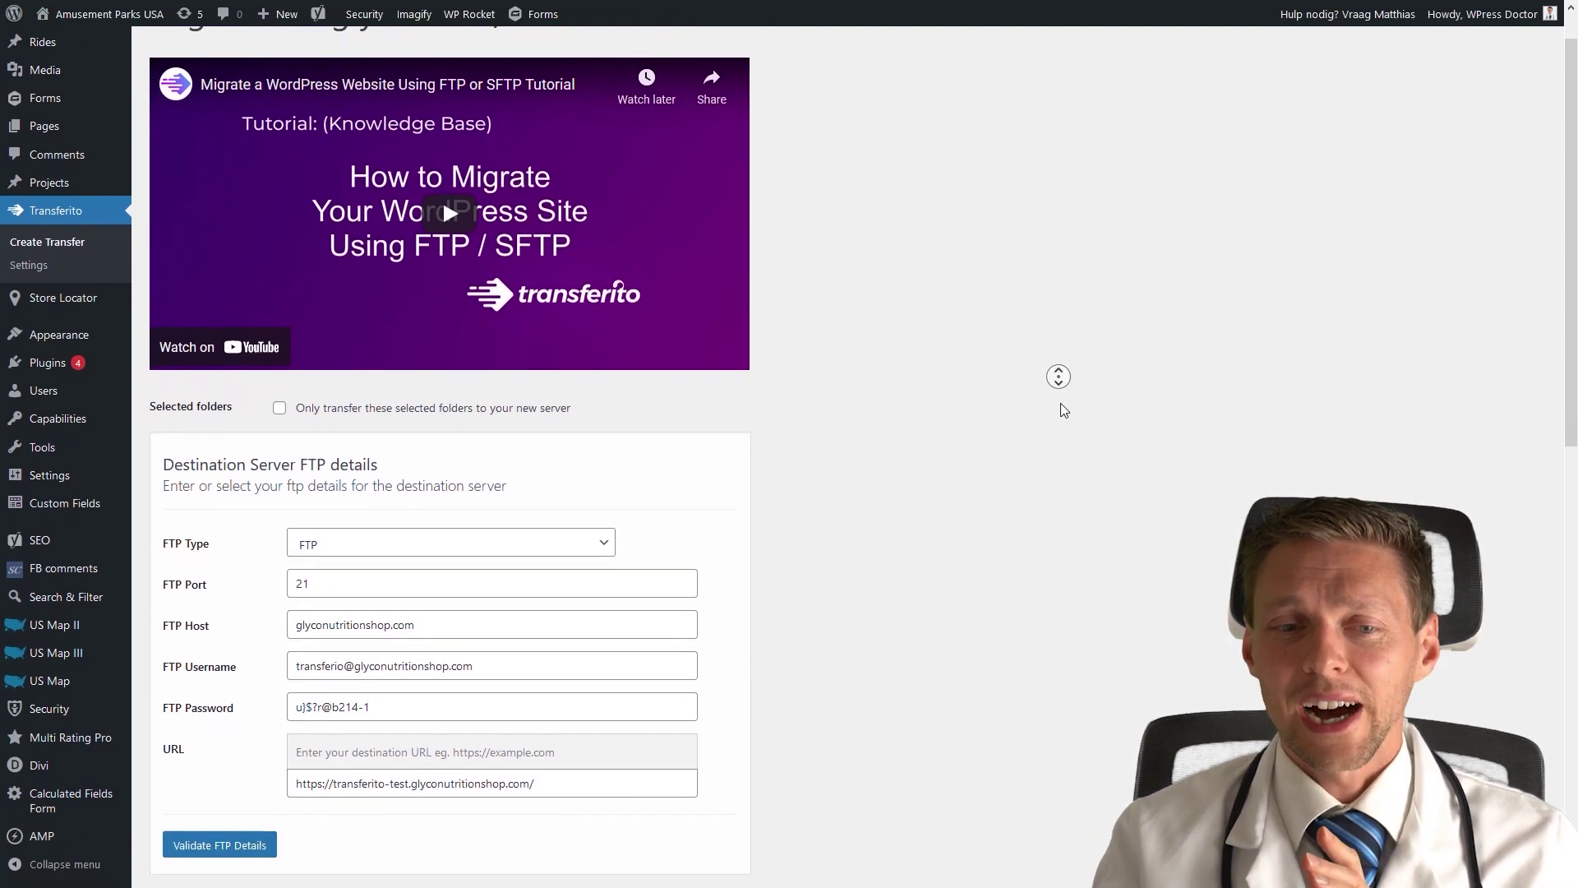
{"action": "middle_click", "coordinate": [1064, 410]}
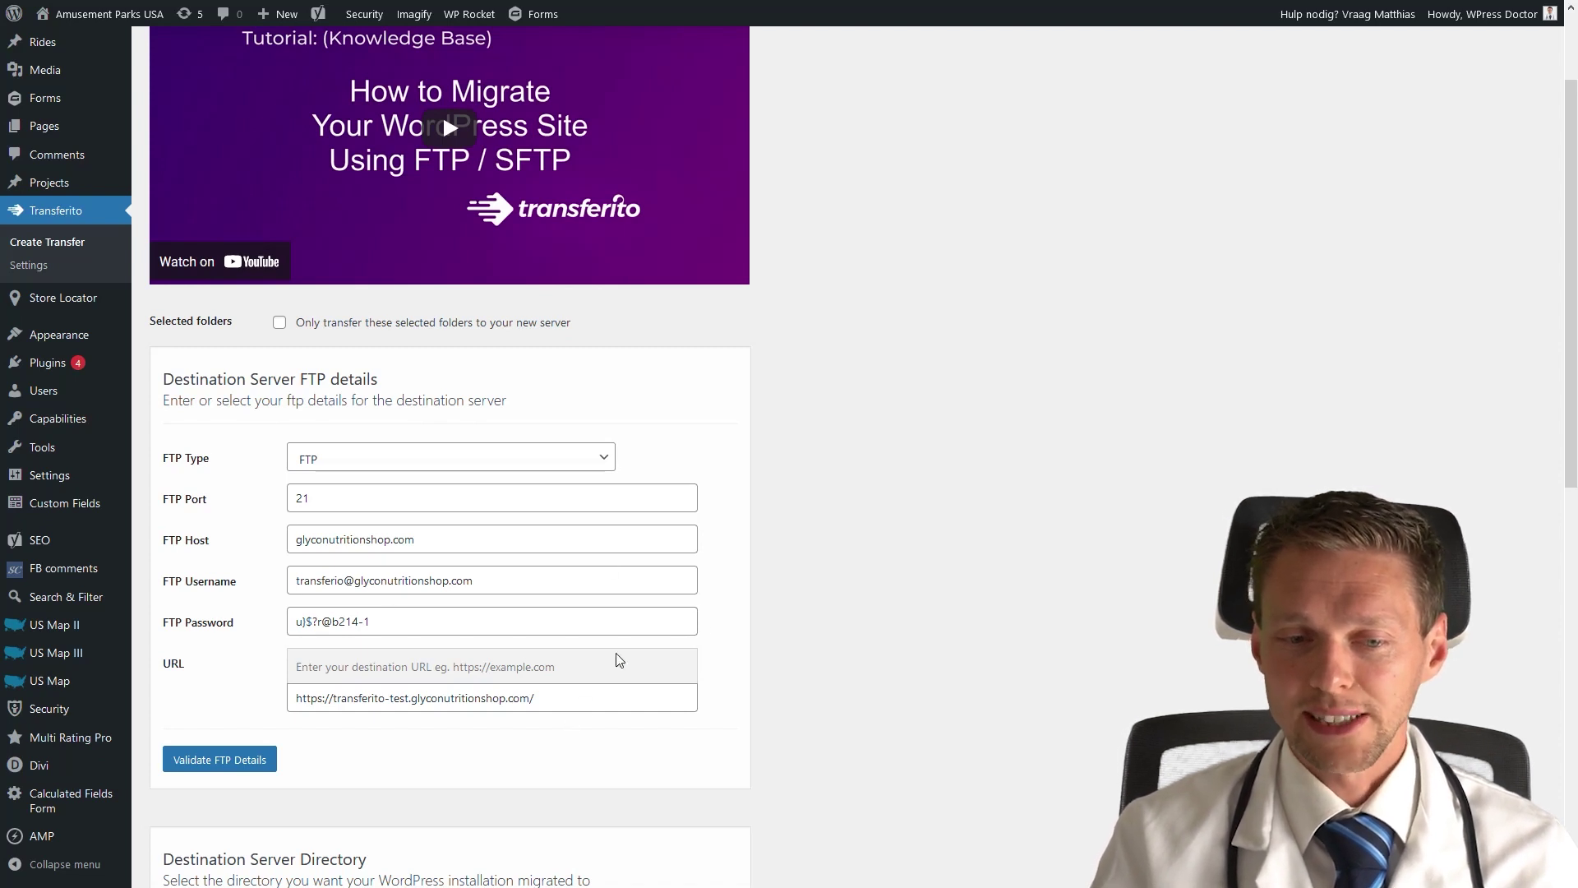
{"action": "middle_click", "coordinate": [895, 593]}
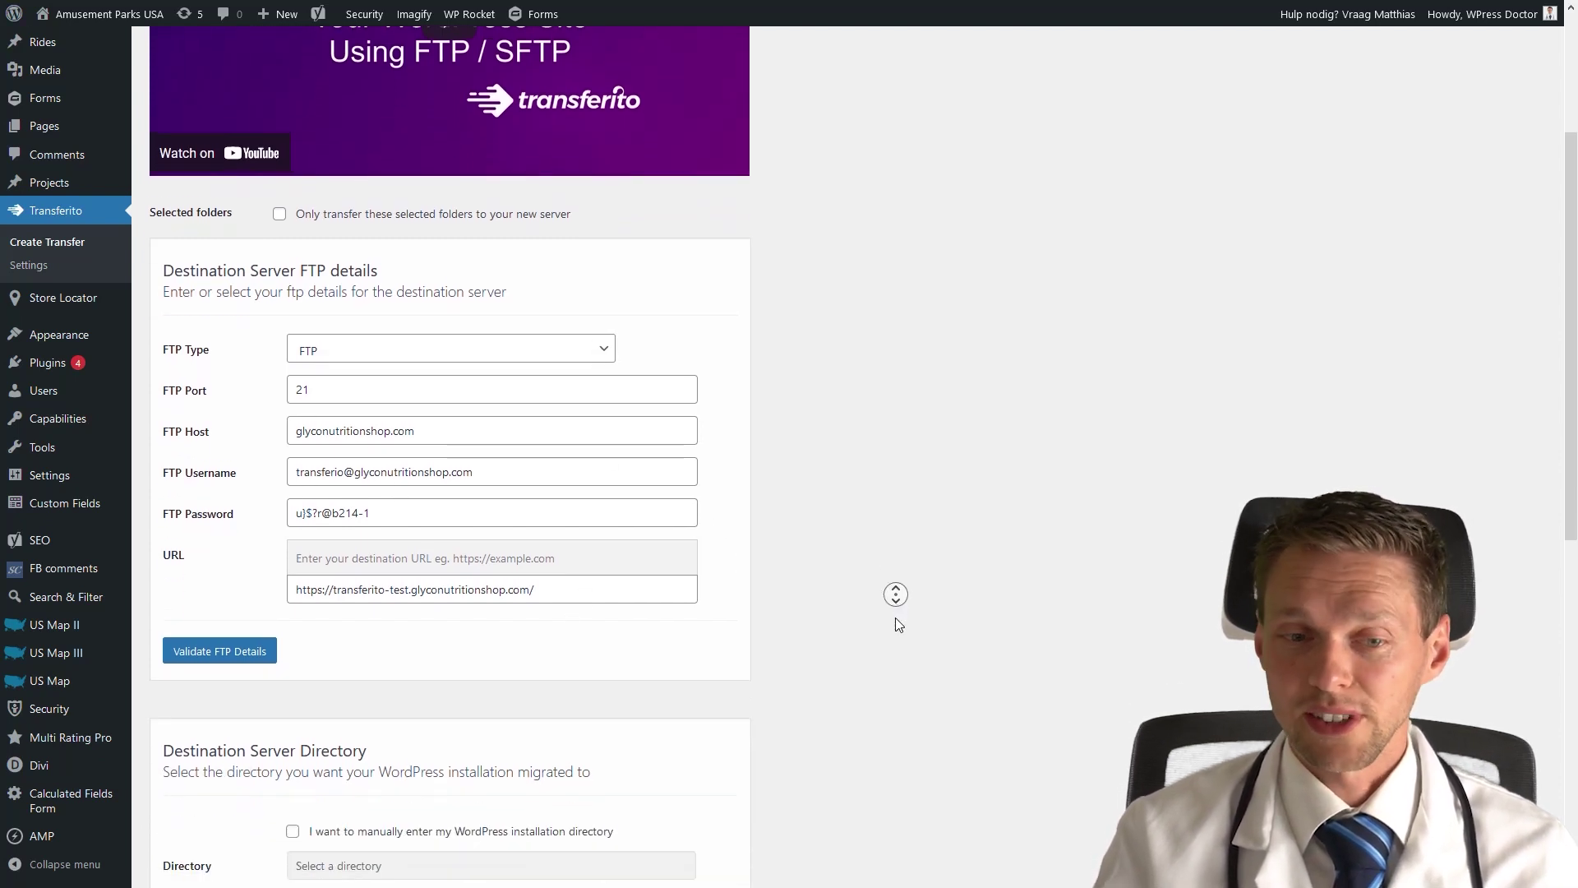
{"action": "middle_click", "coordinate": [901, 620]}
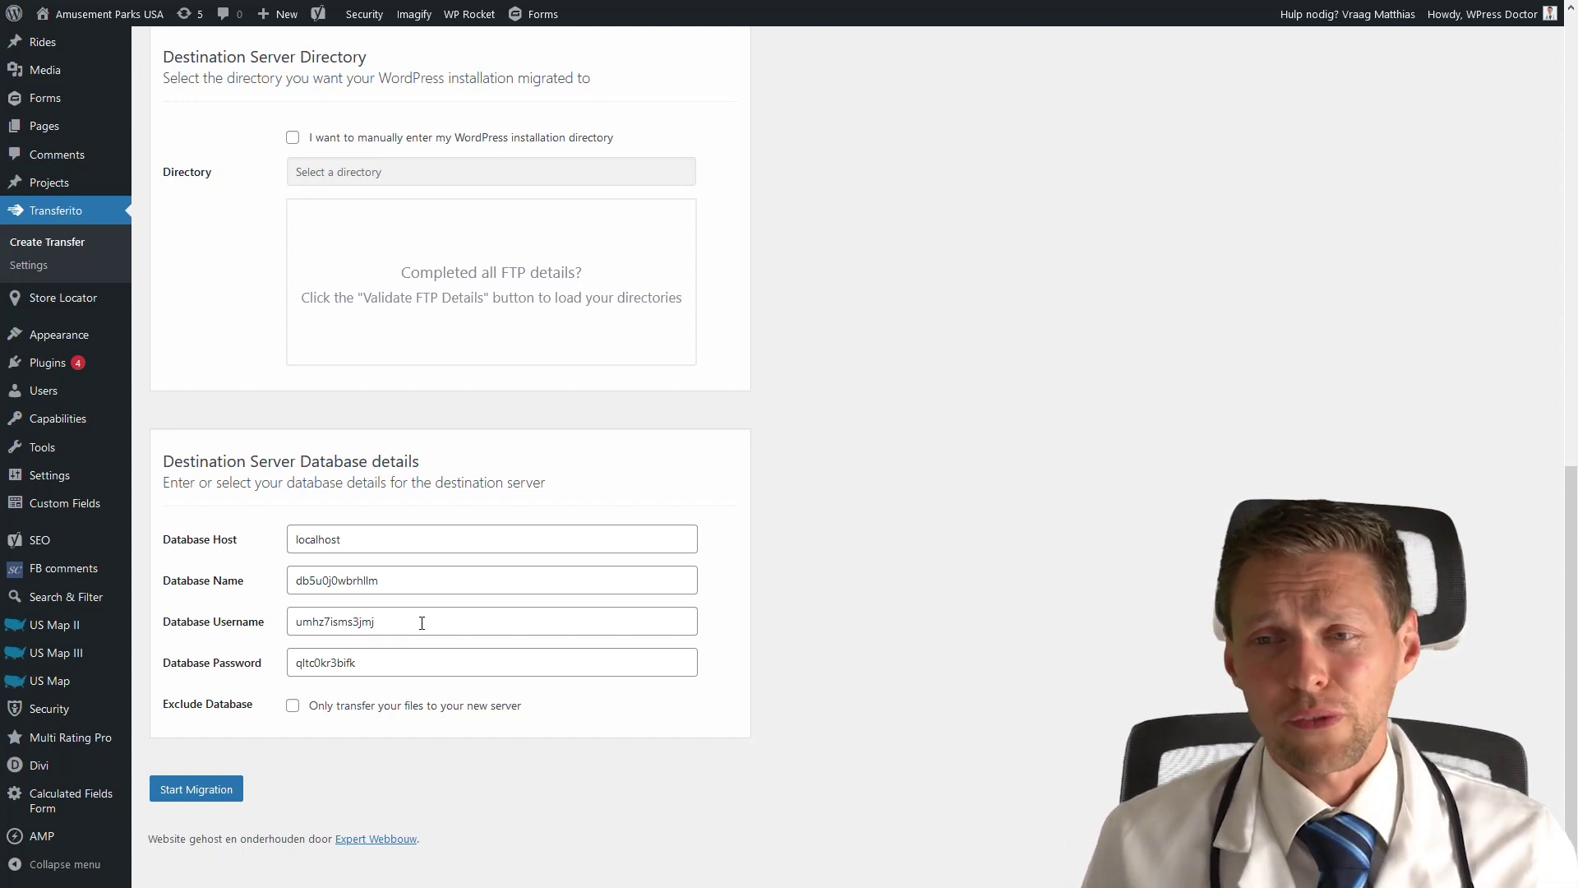
{"action": "middle_click", "coordinate": [1039, 363]}
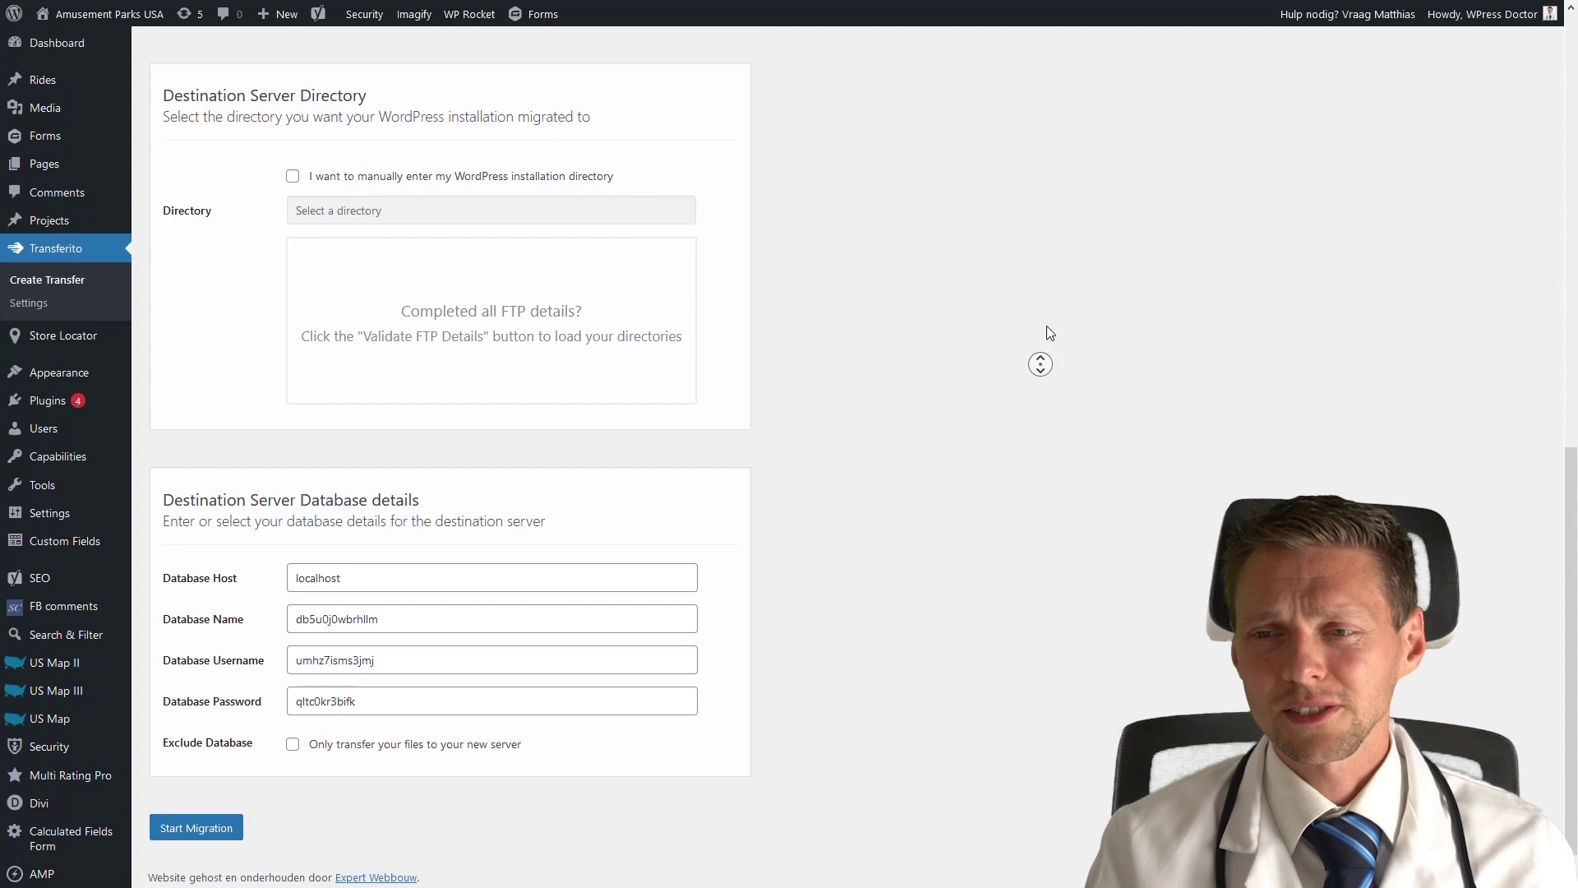
{"action": "left_click", "coordinate": [1045, 315]}
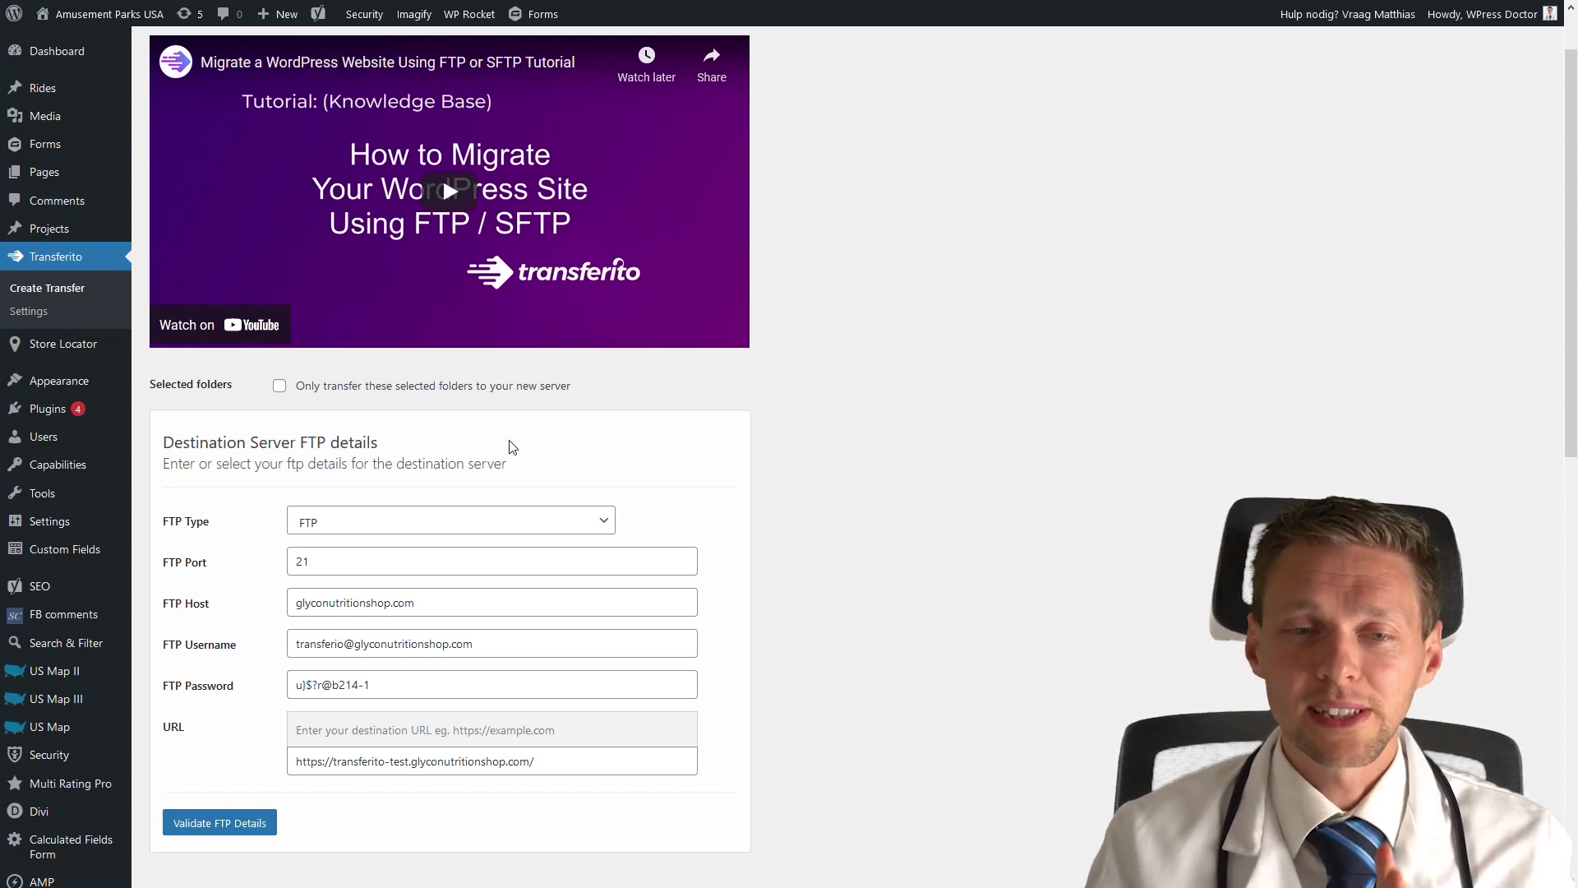
{"action": "scroll", "coordinate": [215, 842], "scroll_direction": "up", "scroll_amount": 1}
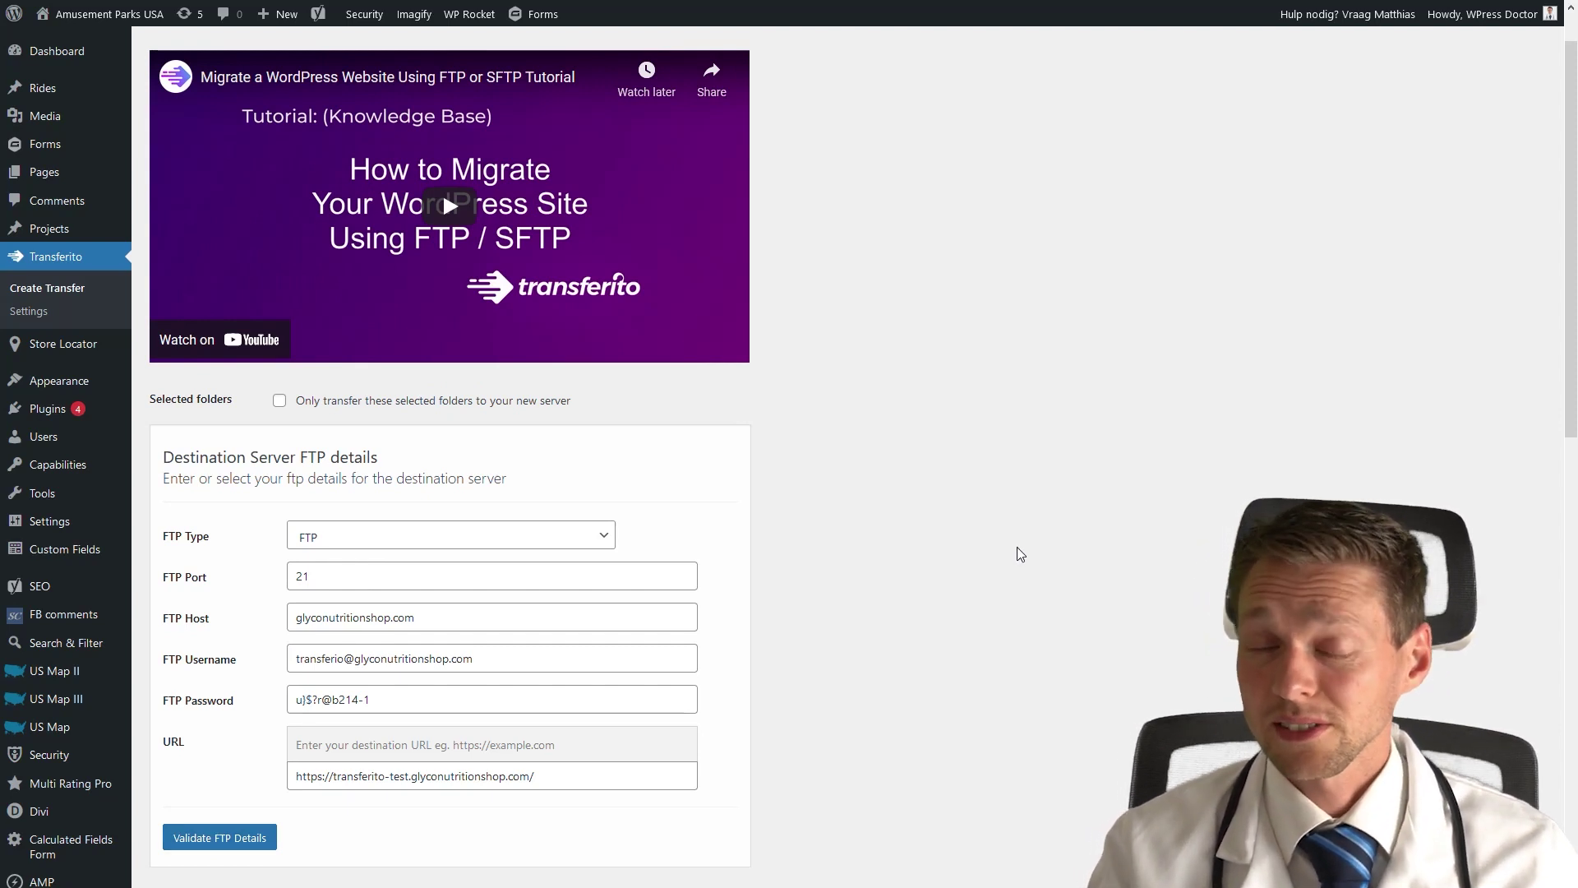
{"action": "middle_click", "coordinate": [1061, 492]}
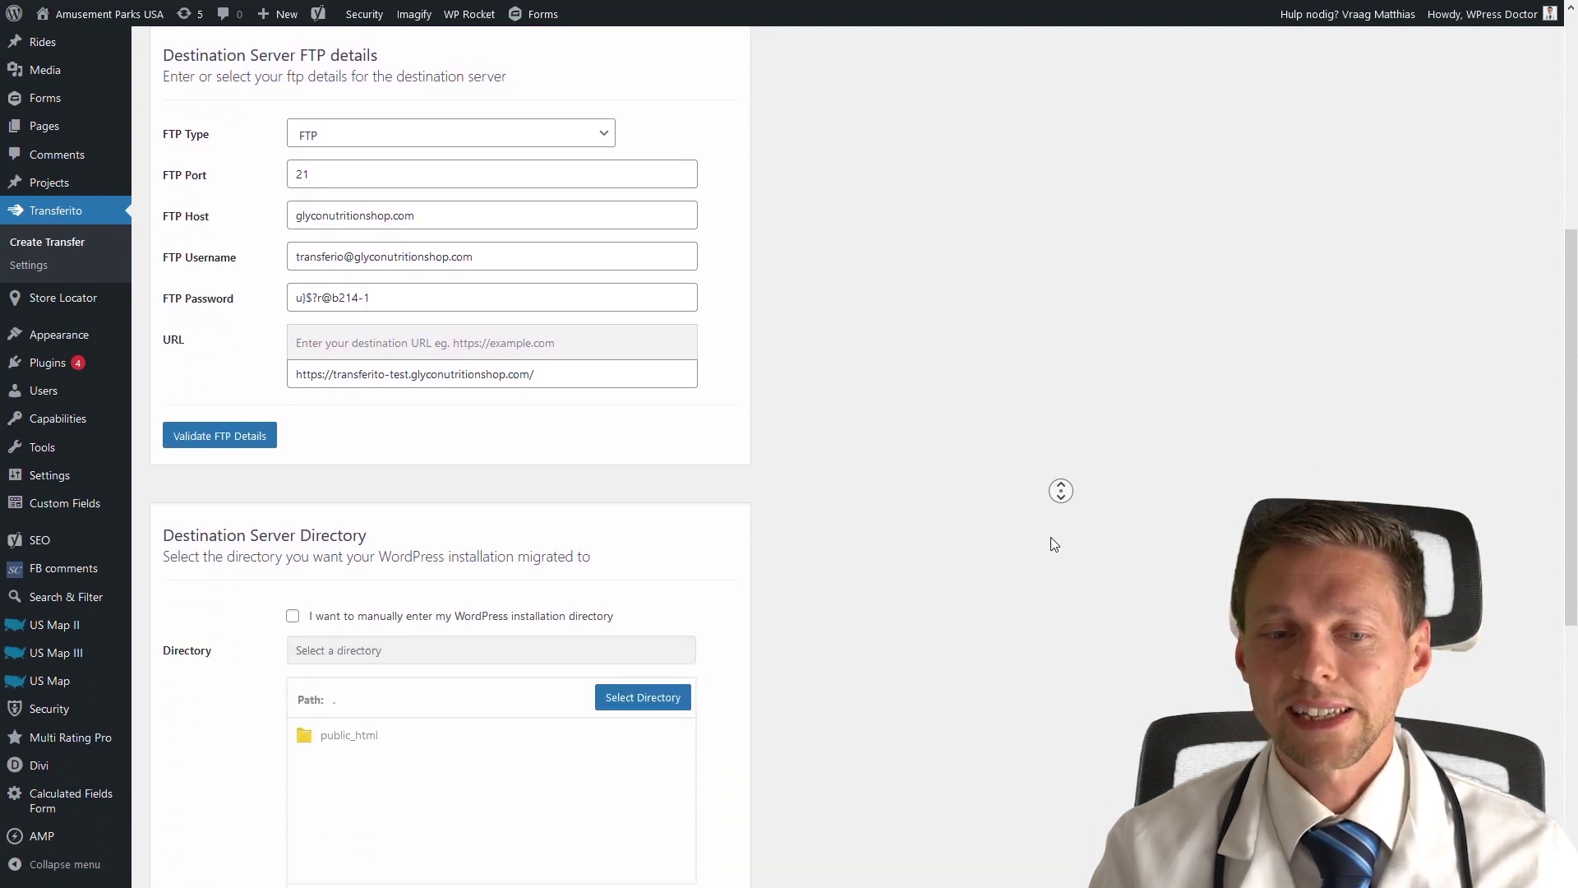
{"action": "middle_click", "coordinate": [1039, 520]}
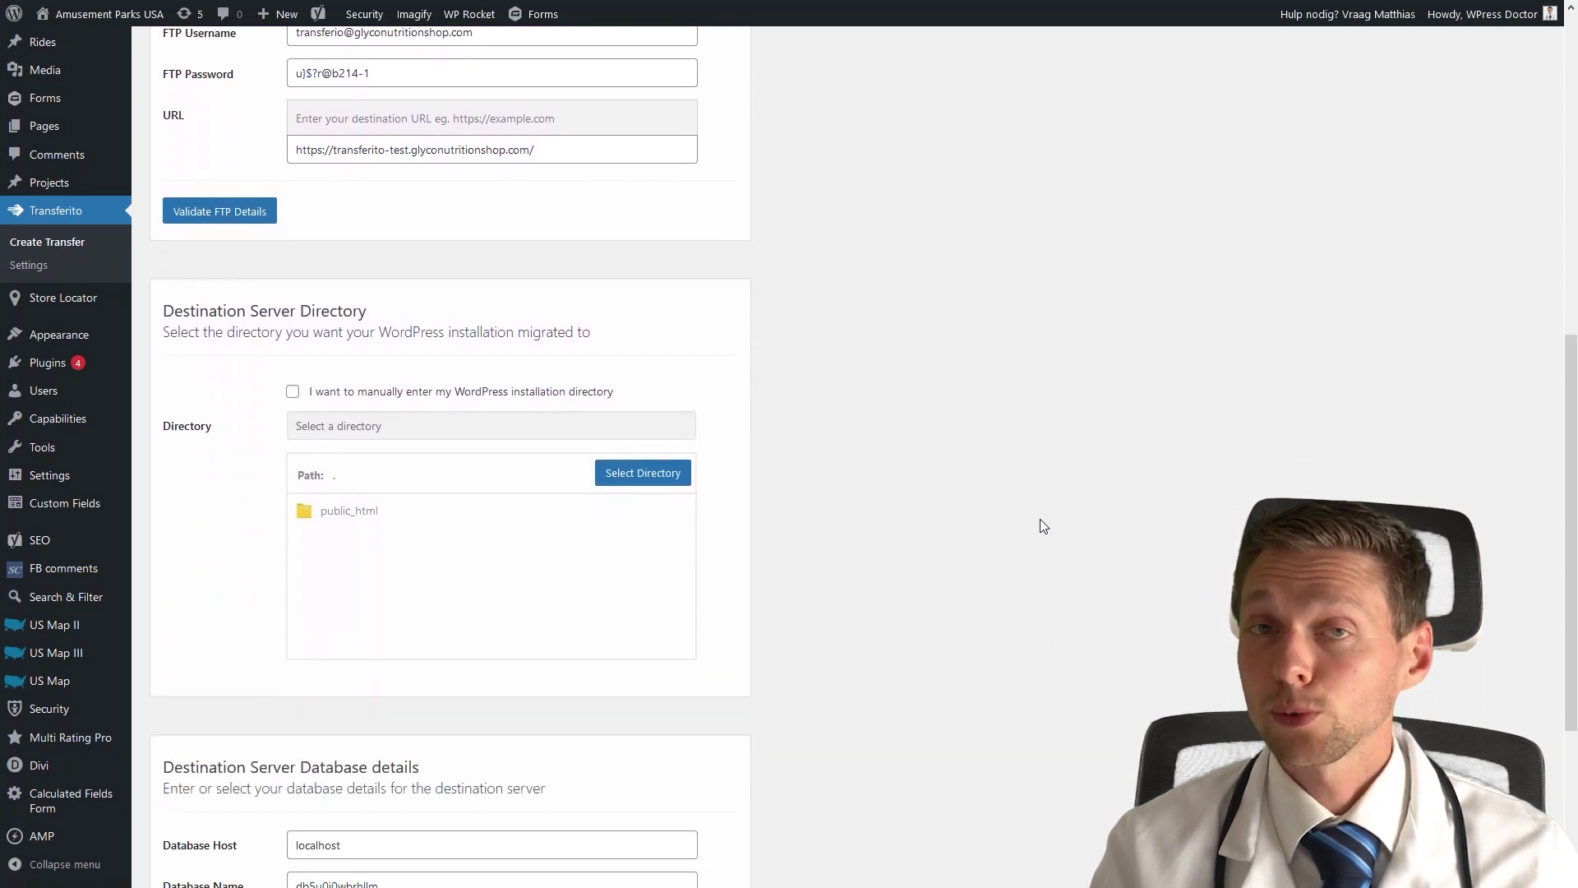
Validate the FTP details, open public_html on the destination server, and check the destination site.
{"action": "left_click", "coordinate": [239, 220]}
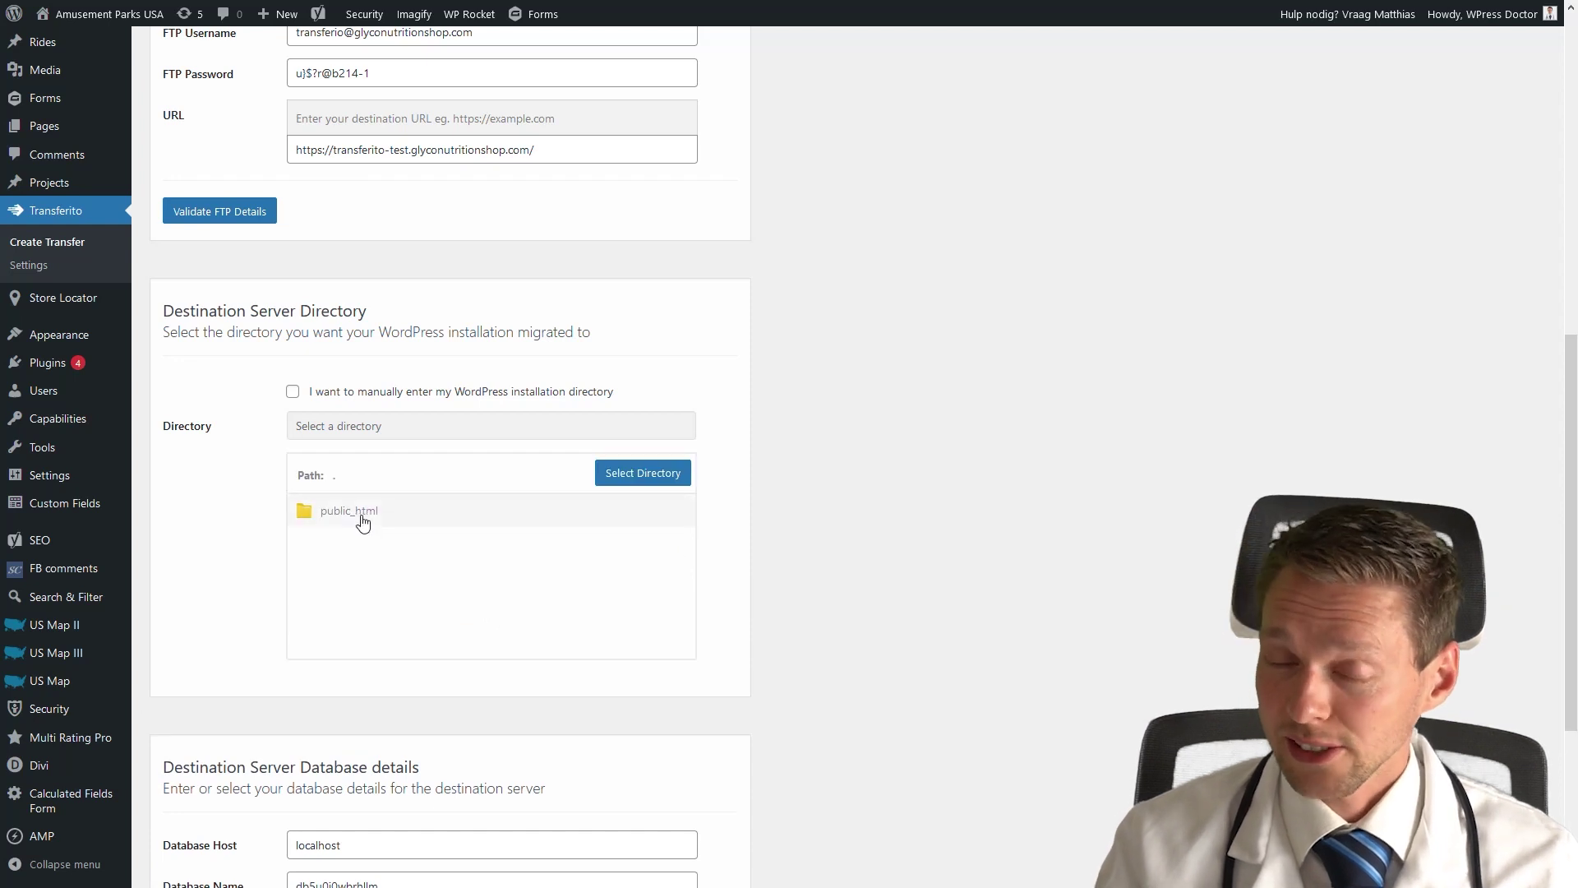
{"action": "left_click", "coordinate": [363, 518]}
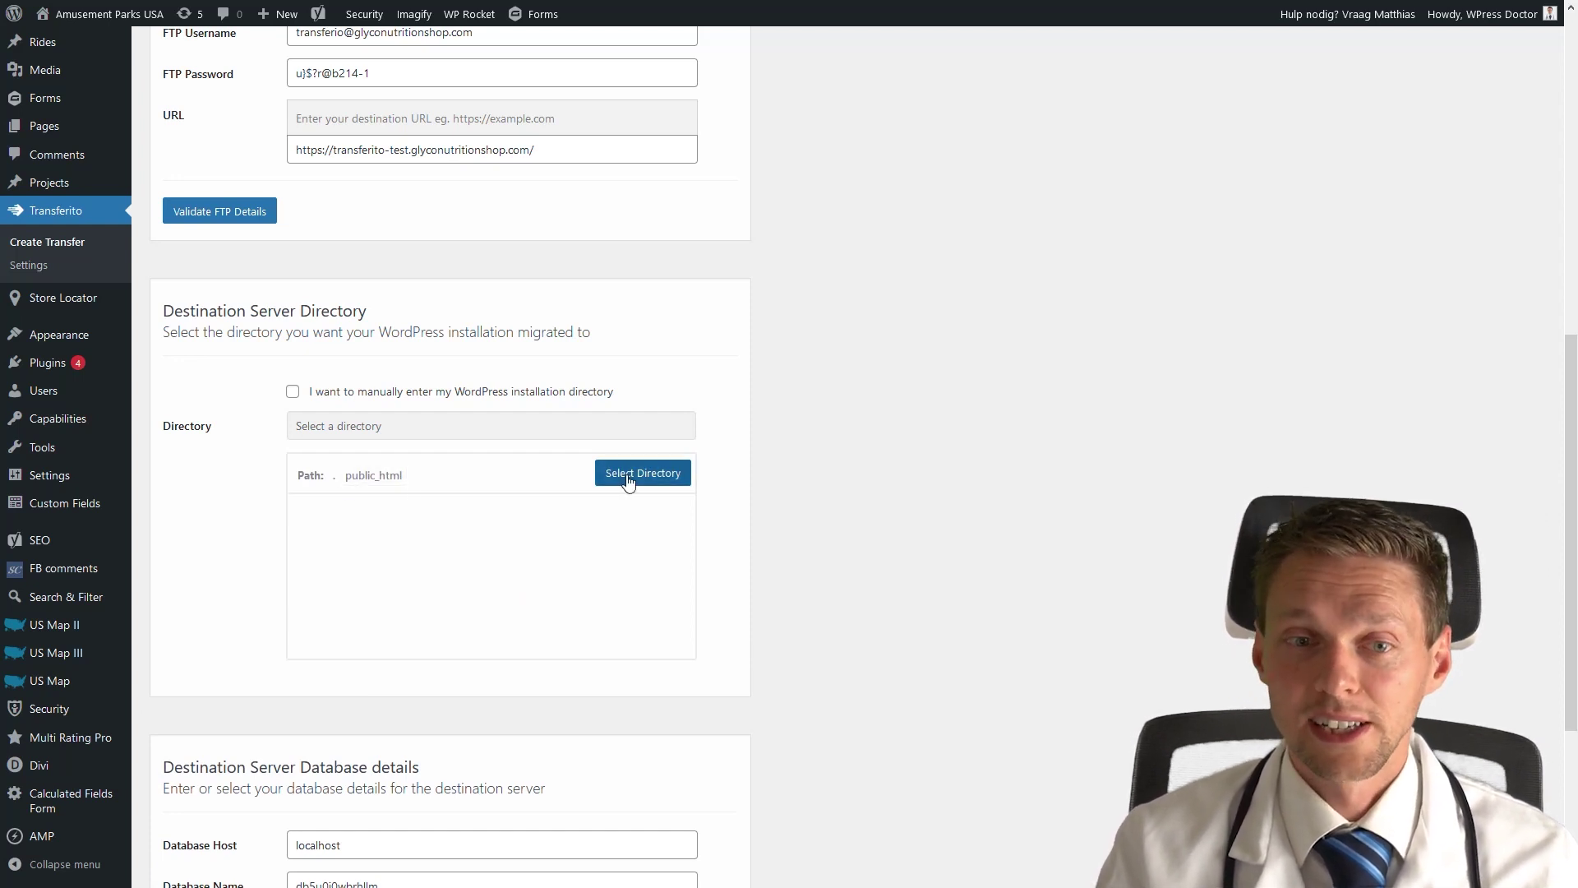
{"action": "left_click_drag", "start_coordinate": [564, 148], "coordinate": [295, 155]}
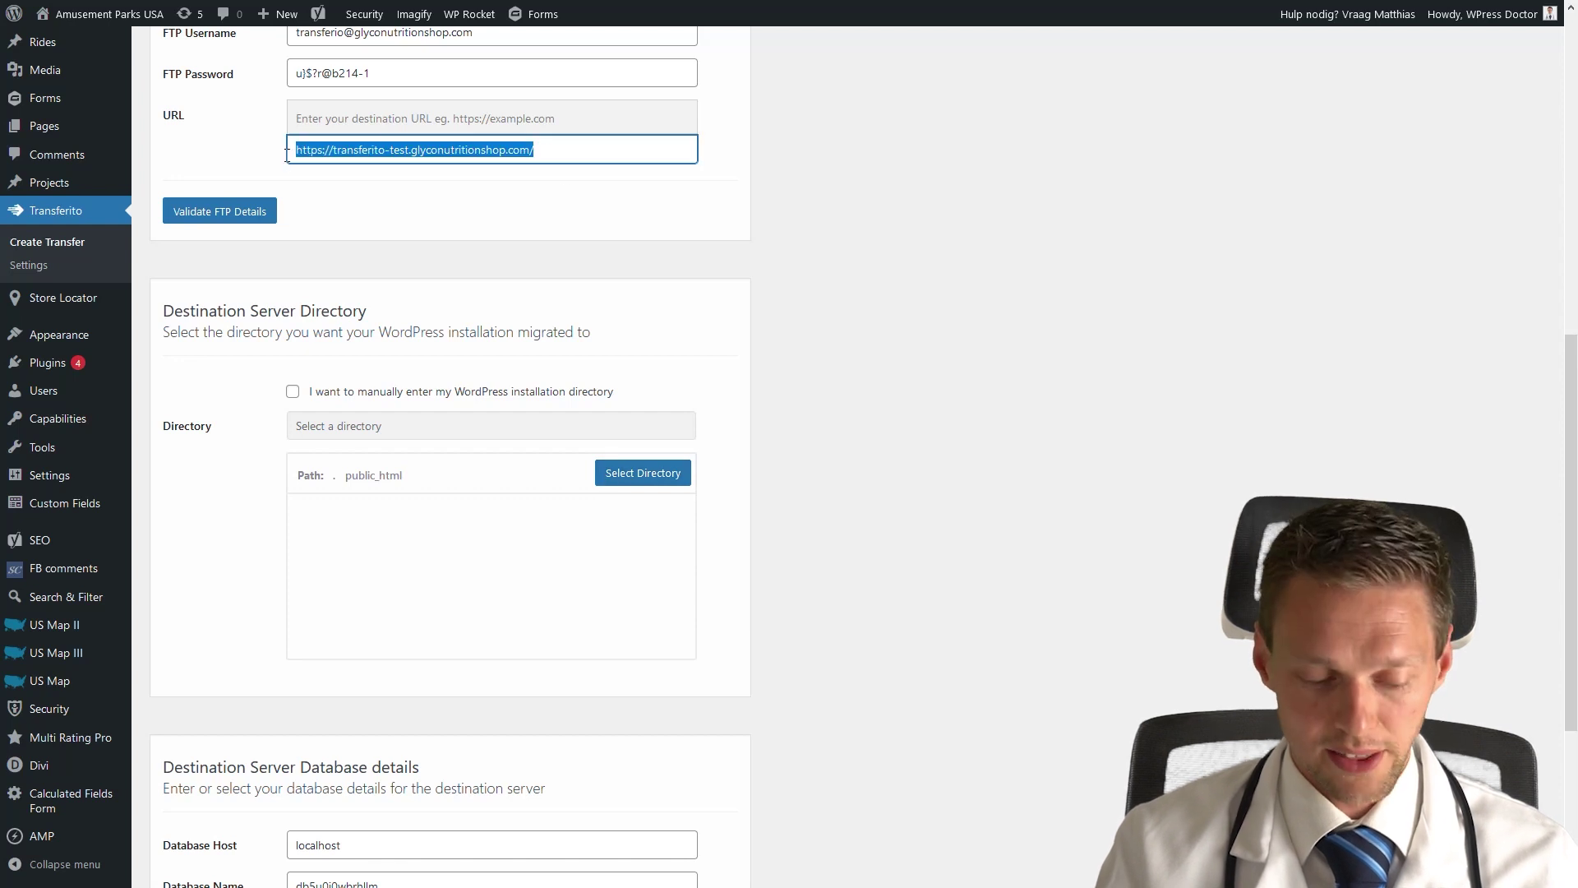
{"action": "left_click", "coordinate": [590, 236]}
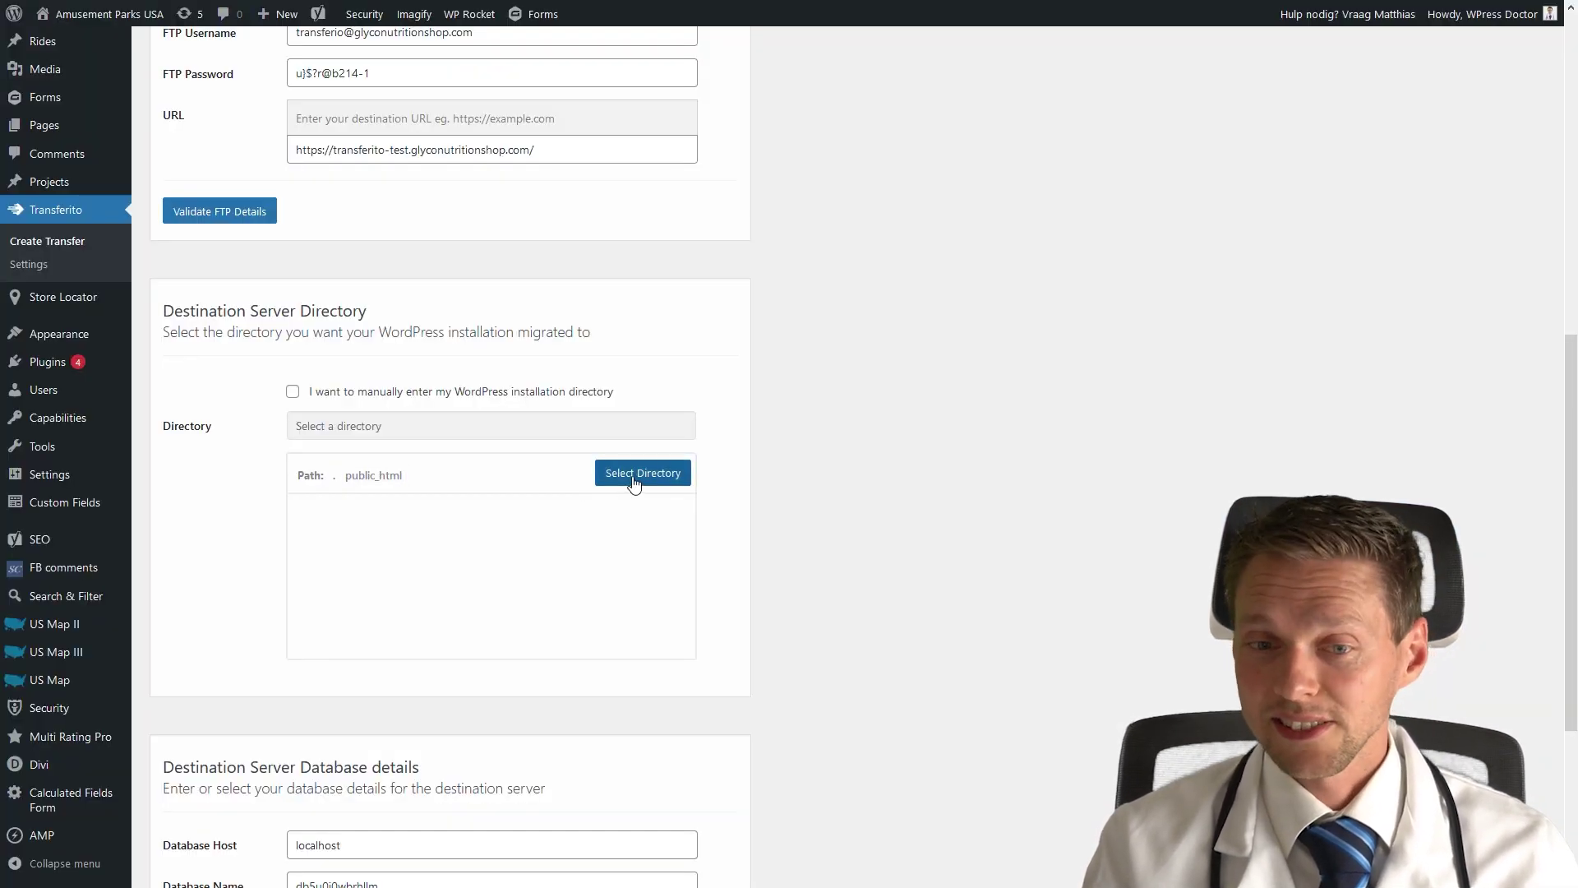
Select public_html as the install directory, start the stopwatch and the migration, and place the stopwatch beside the page.
{"action": "left_click", "coordinate": [634, 483]}
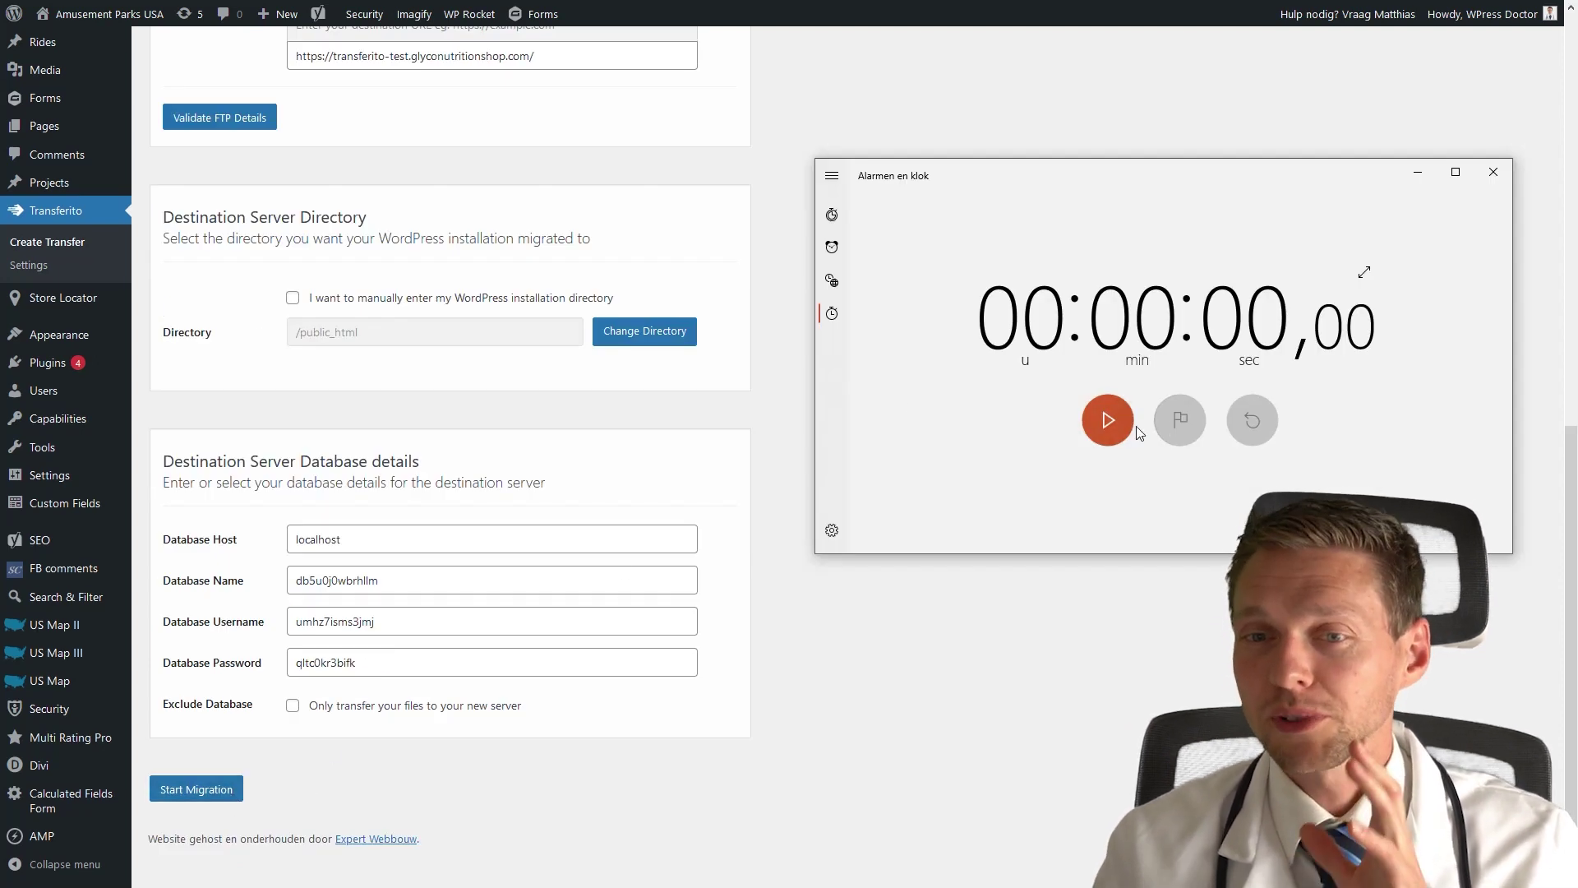
{"action": "left_click", "coordinate": [1097, 433]}
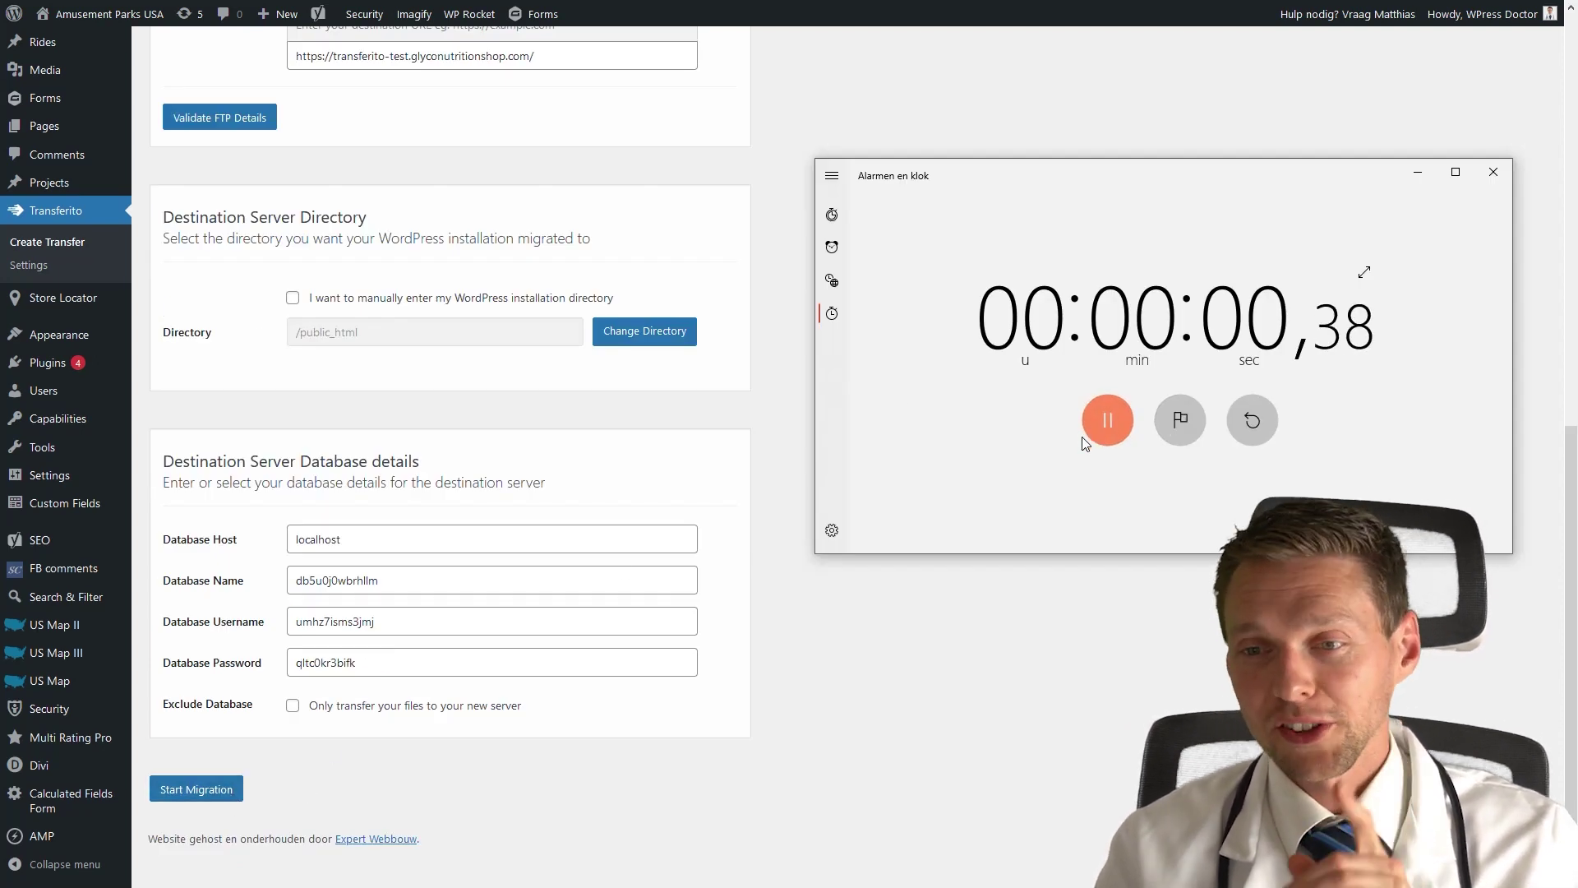
{"action": "left_click", "coordinate": [198, 793]}
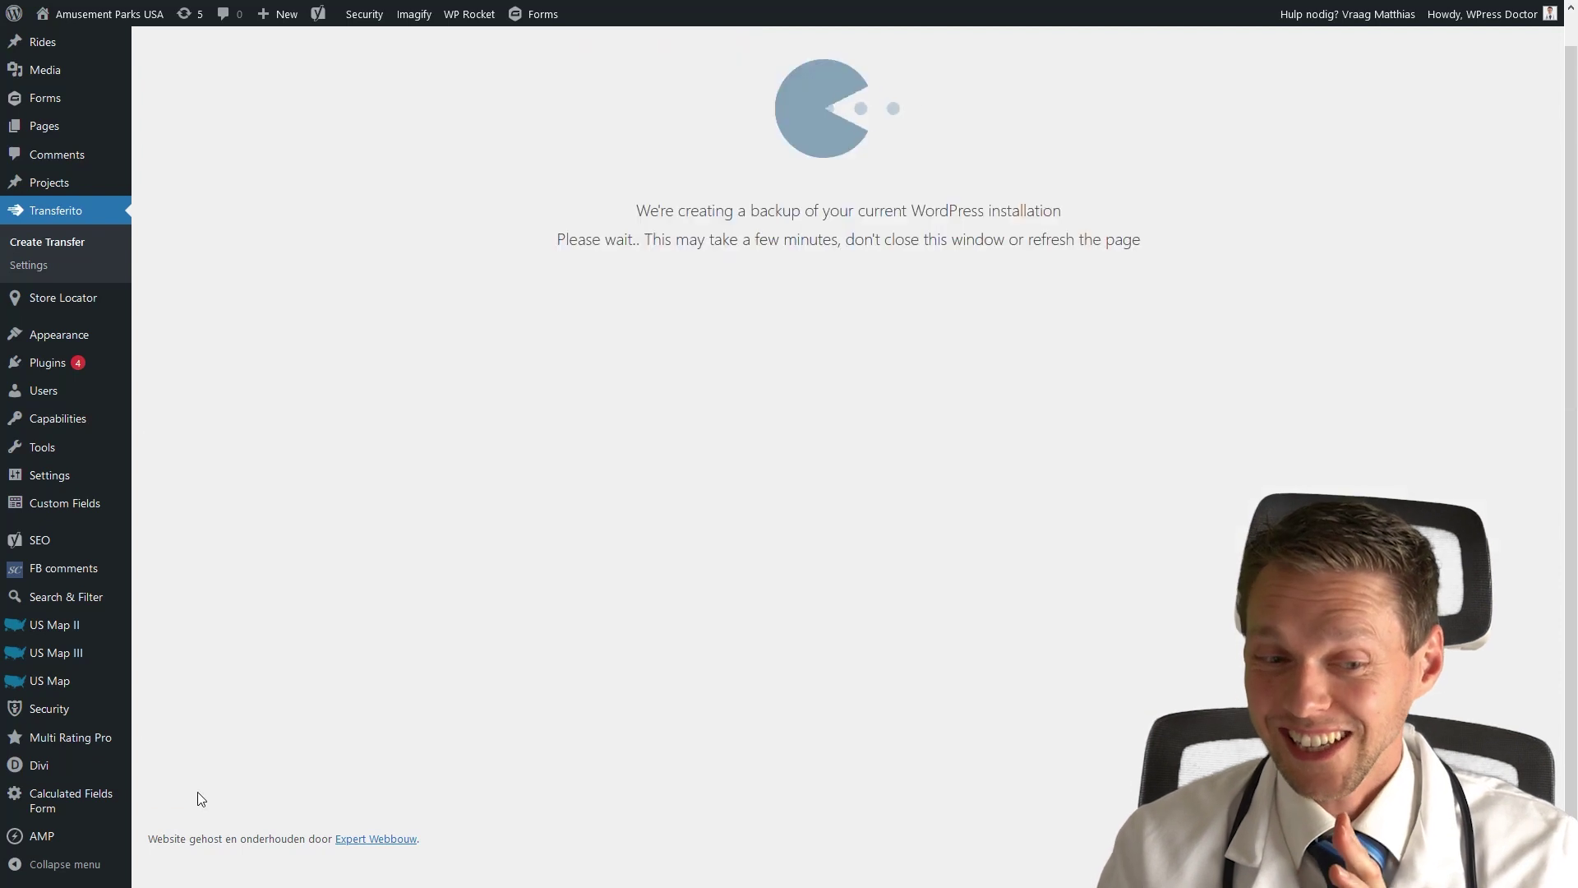
{"action": "key", "text": "alt+Tab"}
{"action": "left_click_drag", "start_coordinate": [1156, 187], "coordinate": [843, 387]}
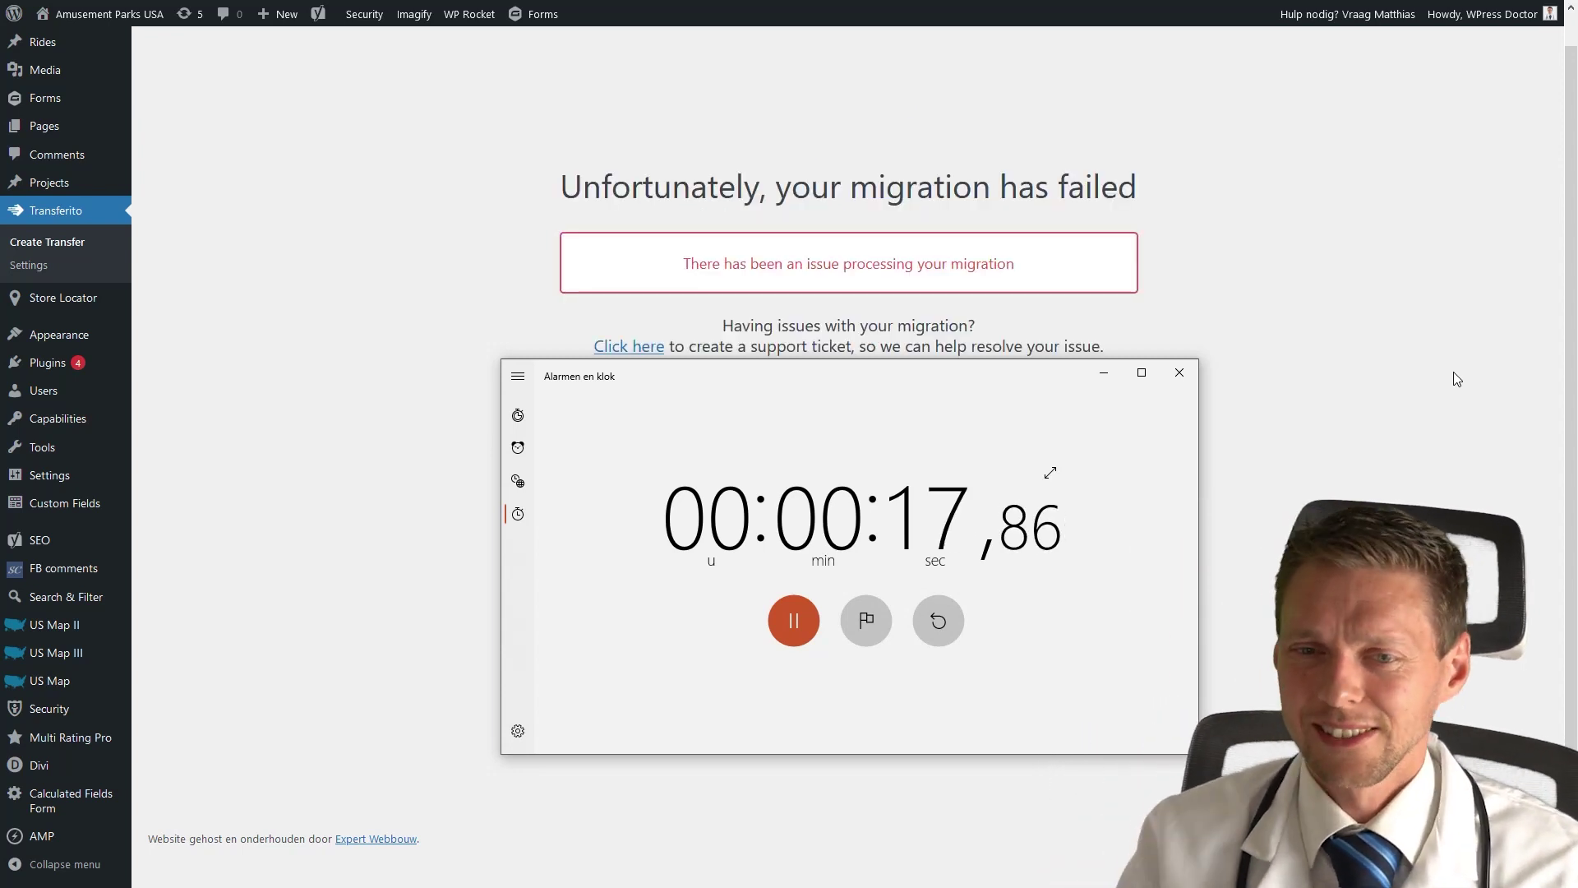
Stop the stopwatch at 22 seconds after the failed migration and minimise it.
{"action": "left_click_drag", "start_coordinate": [818, 379], "coordinate": [847, 404]}
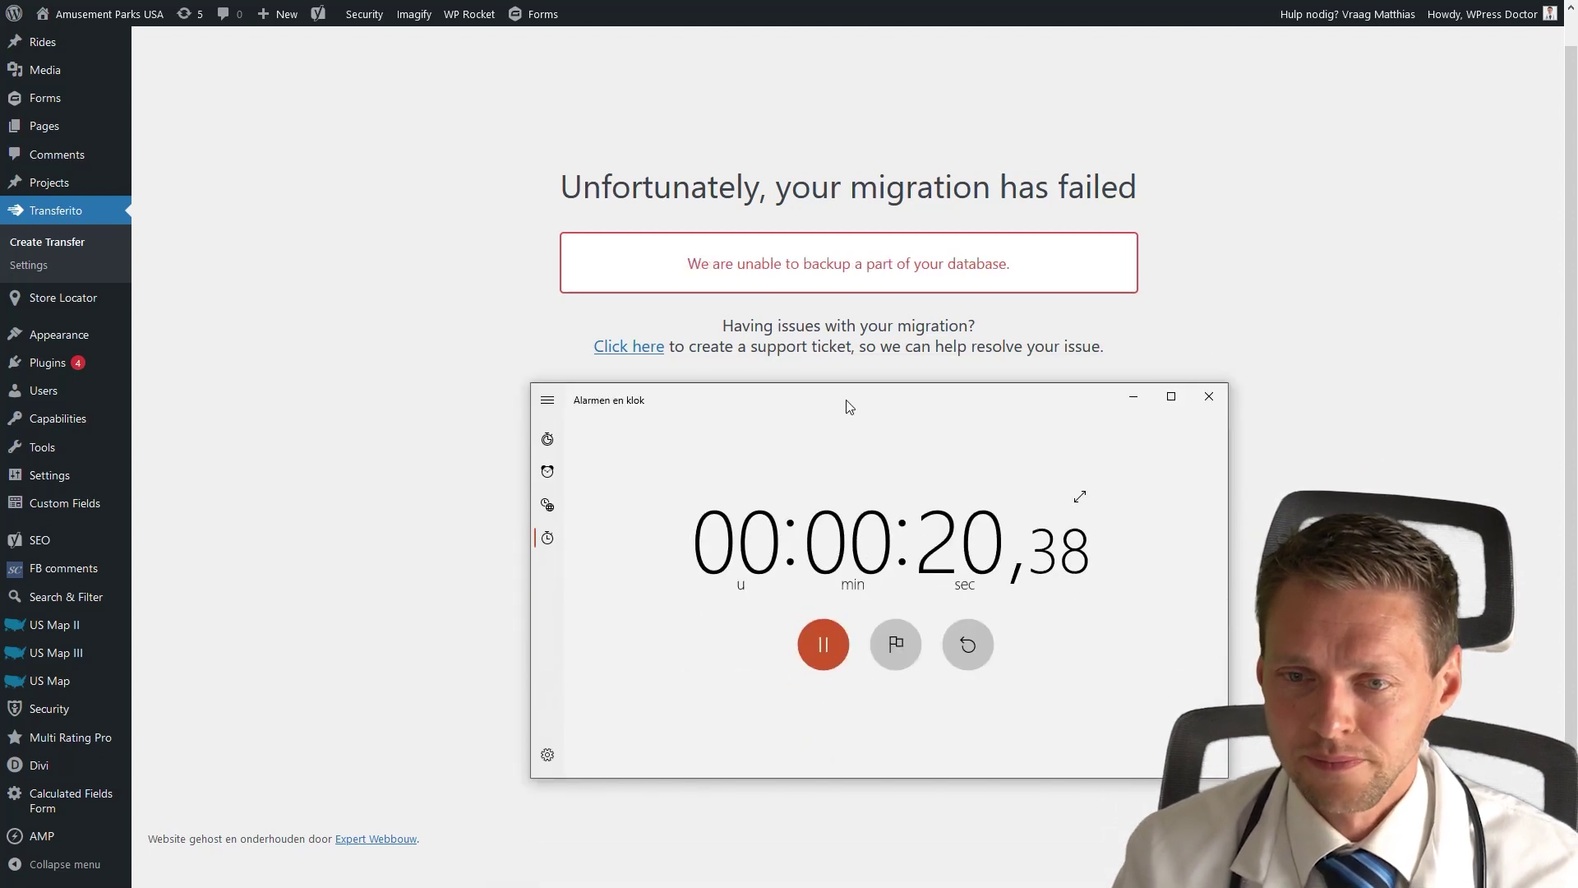
{"action": "left_click", "coordinate": [823, 642]}
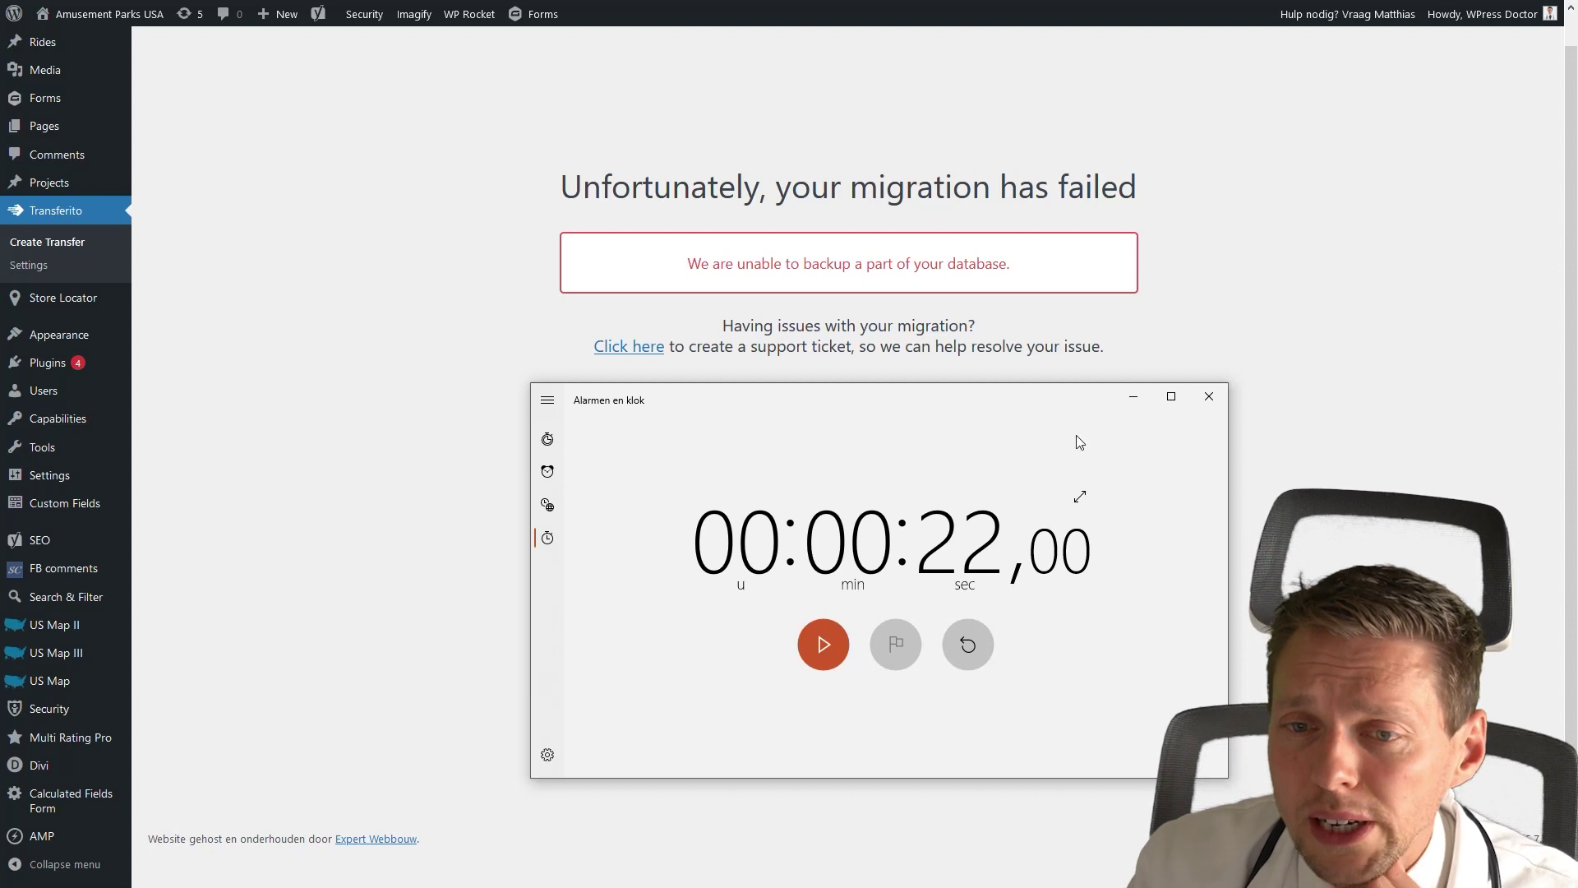
{"action": "left_click", "coordinate": [1134, 397]}
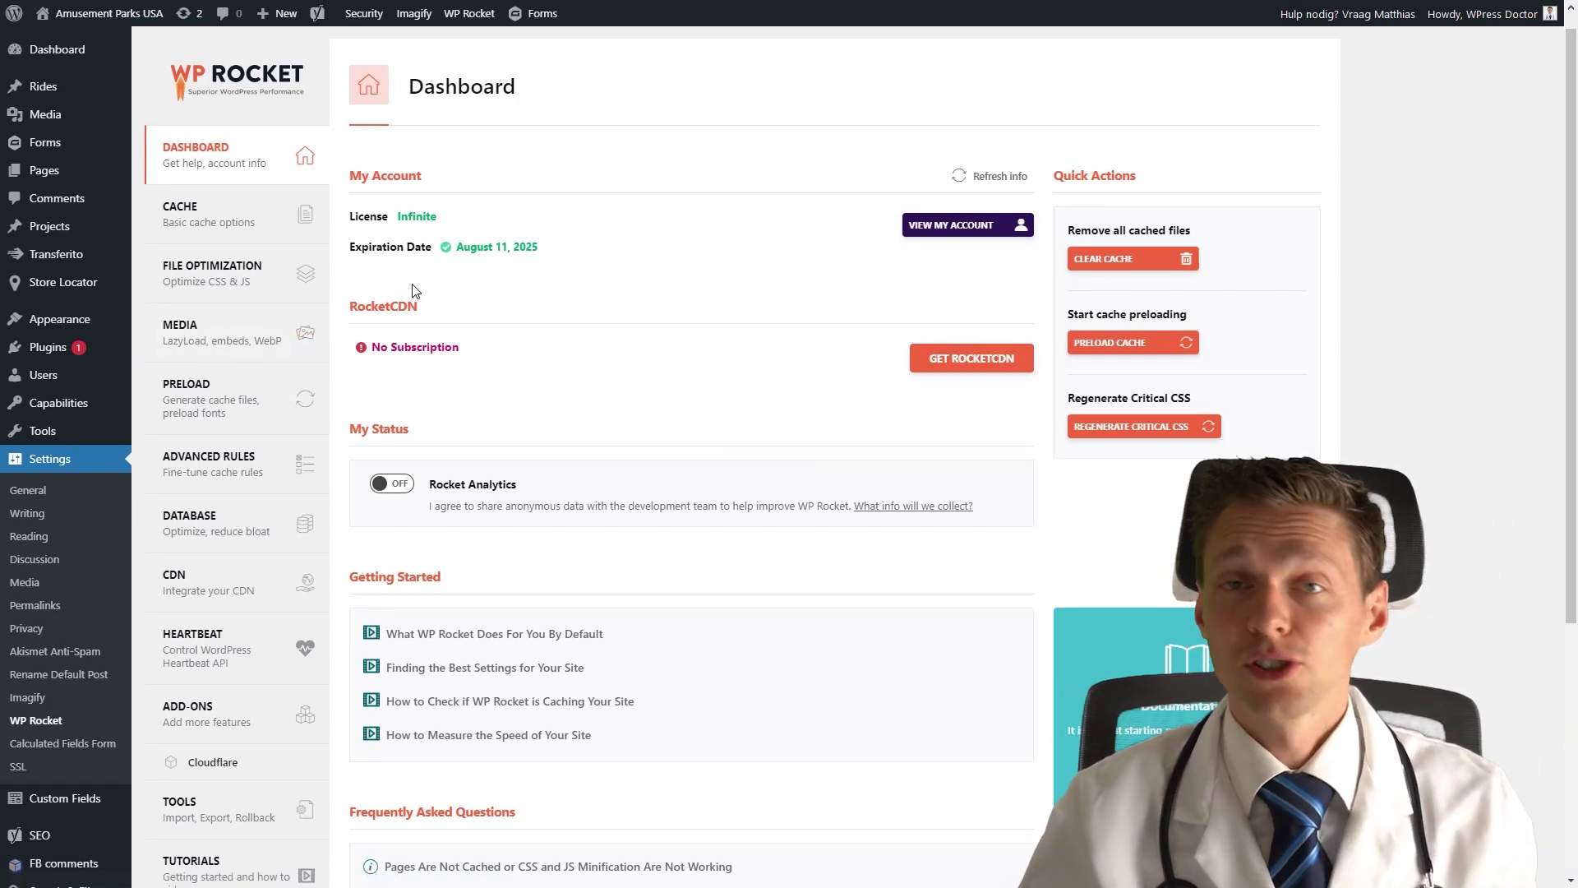
Exclude the transferito.js path from JavaScript minification in WP Rocket File Optimization and save.
{"action": "left_click", "coordinate": [254, 280]}
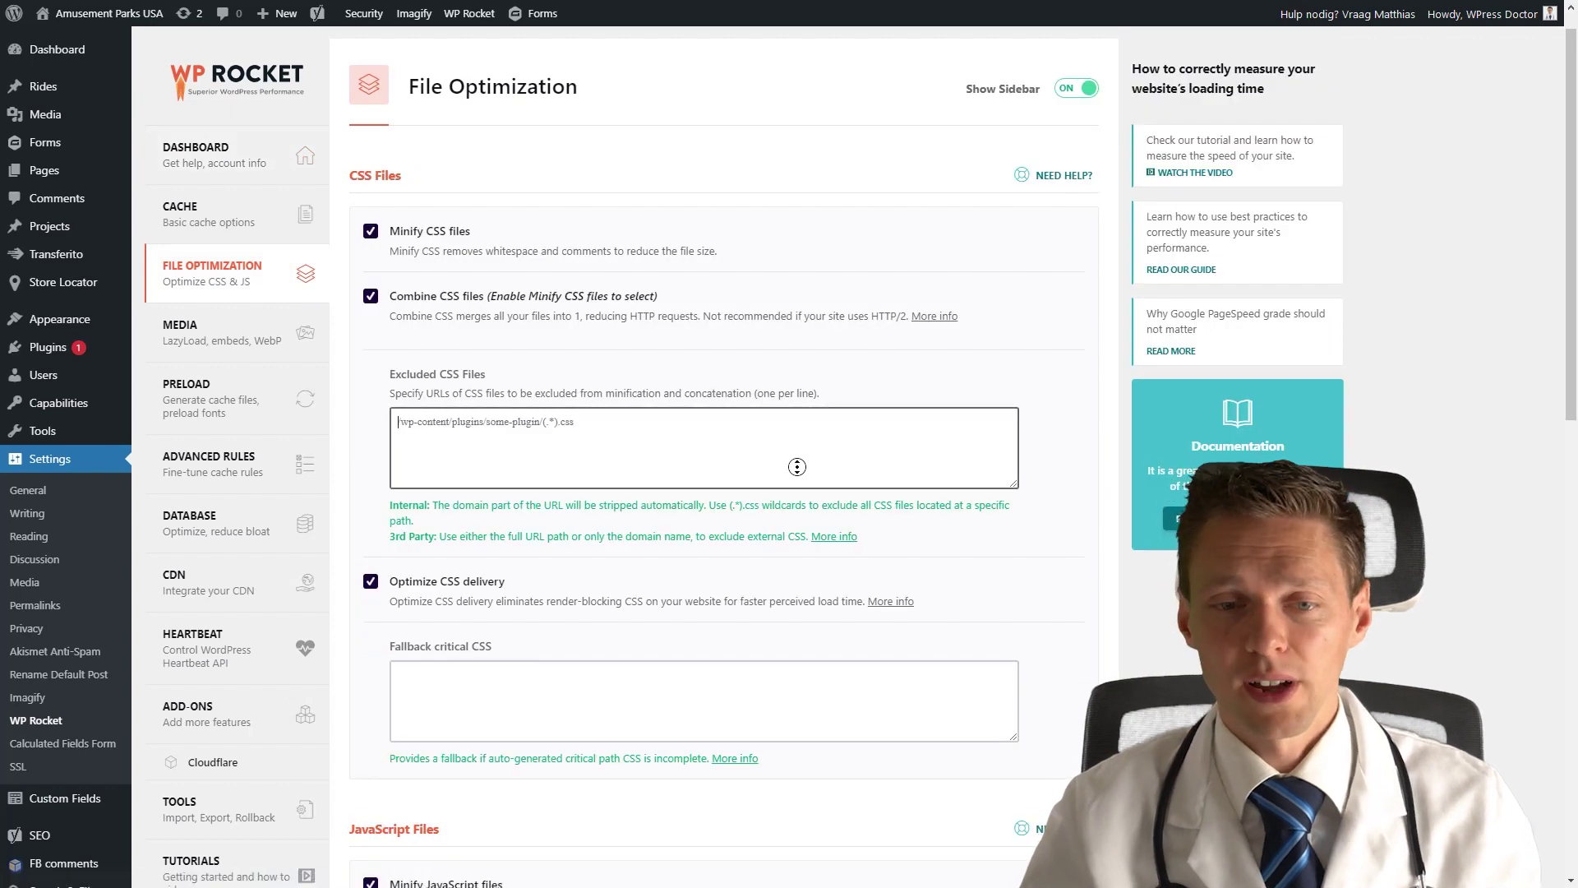
{"action": "scroll", "coordinate": [796, 461], "scroll_direction": "down", "scroll_amount": 10}
{"action": "scroll", "coordinate": [760, 529], "scroll_direction": "down", "scroll_amount": 3}
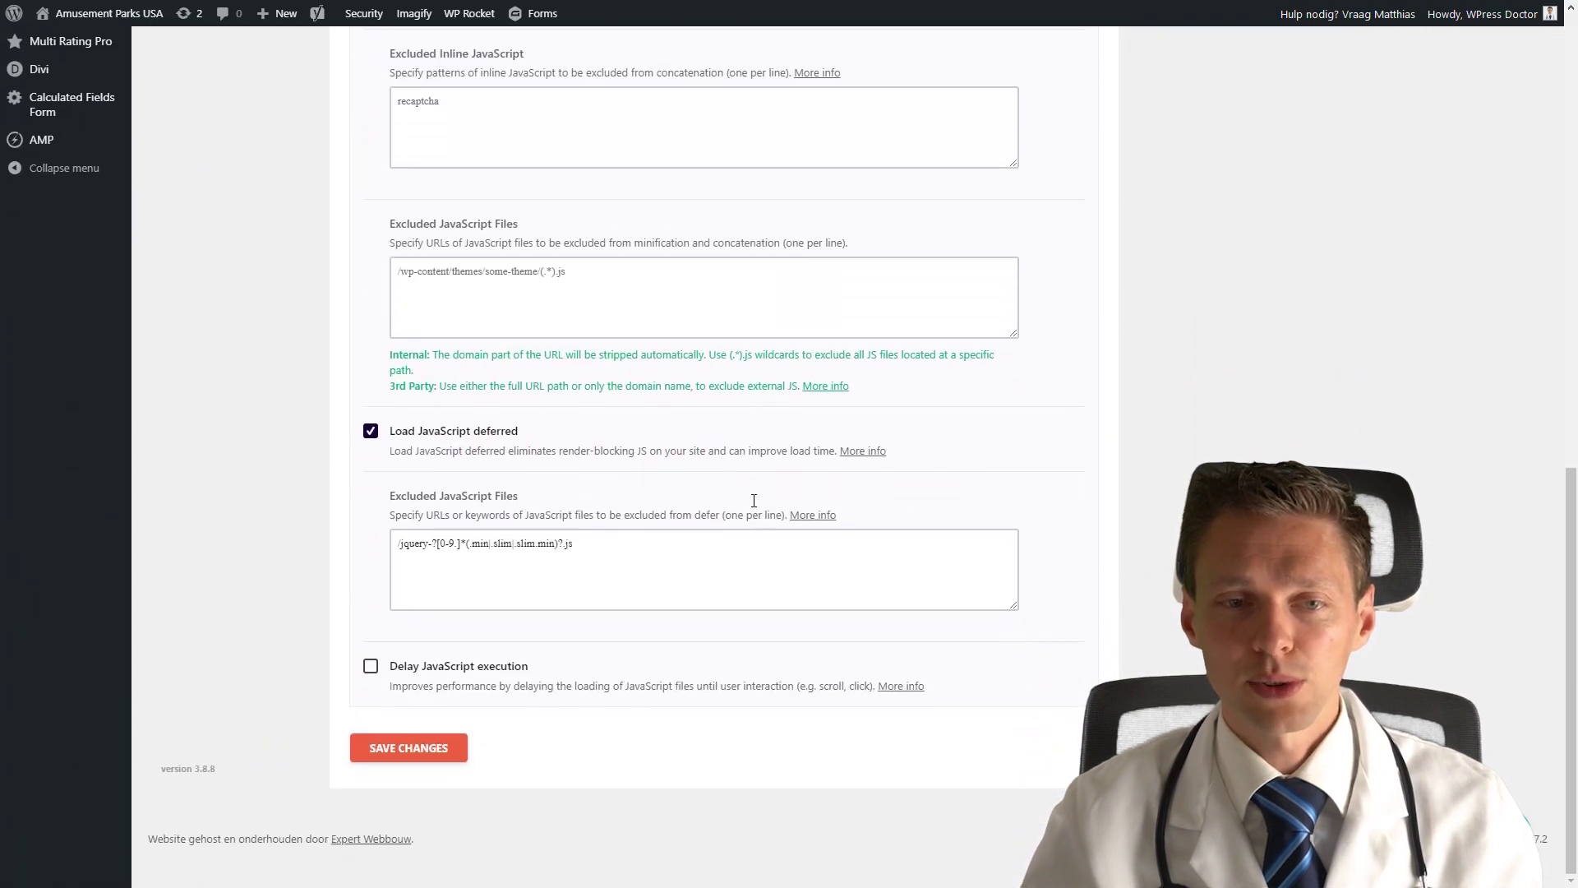
{"action": "left_click", "coordinate": [555, 294]}
{"action": "type", "text": "/wp-content/plugins/transferito/src/Views/assets/js/transferito.js"}
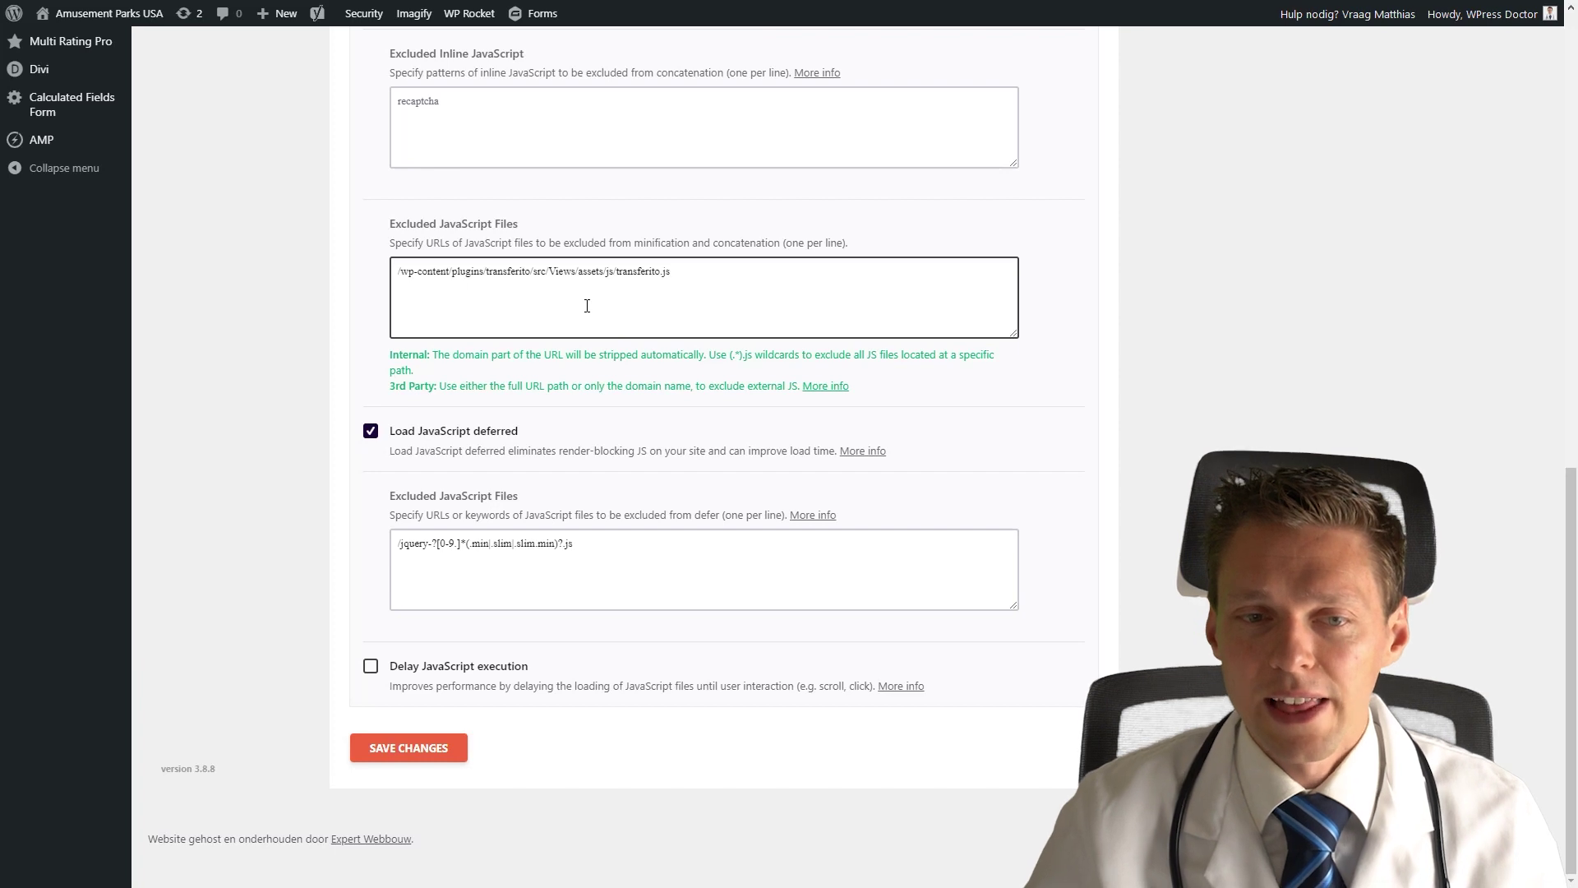
{"action": "left_click_drag", "start_coordinate": [666, 282], "coordinate": [612, 282]}
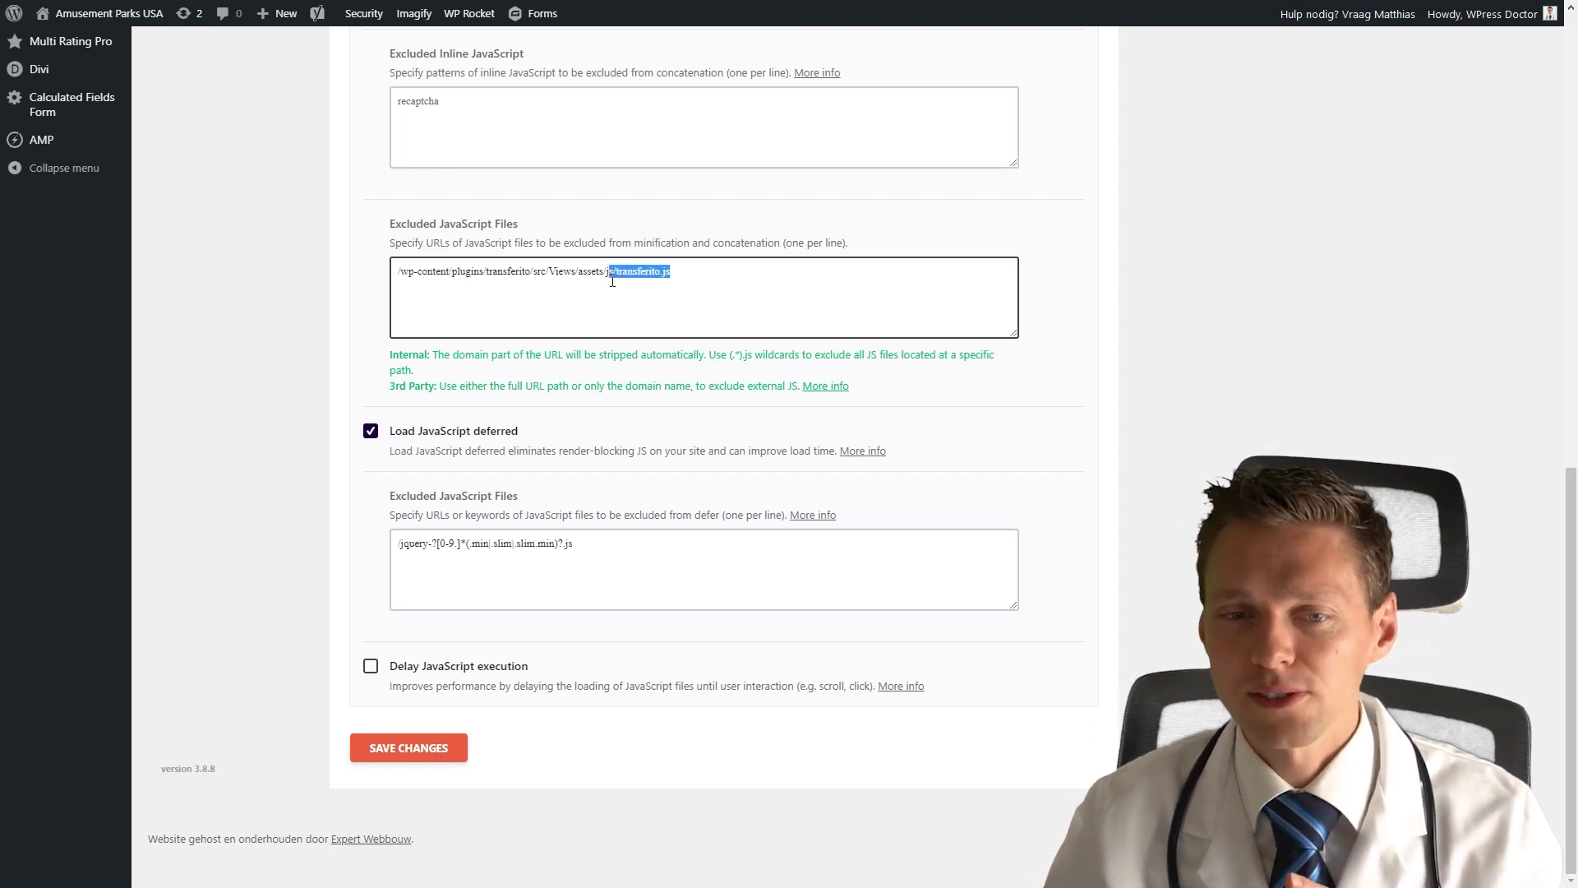
{"action": "left_click", "coordinate": [613, 279]}
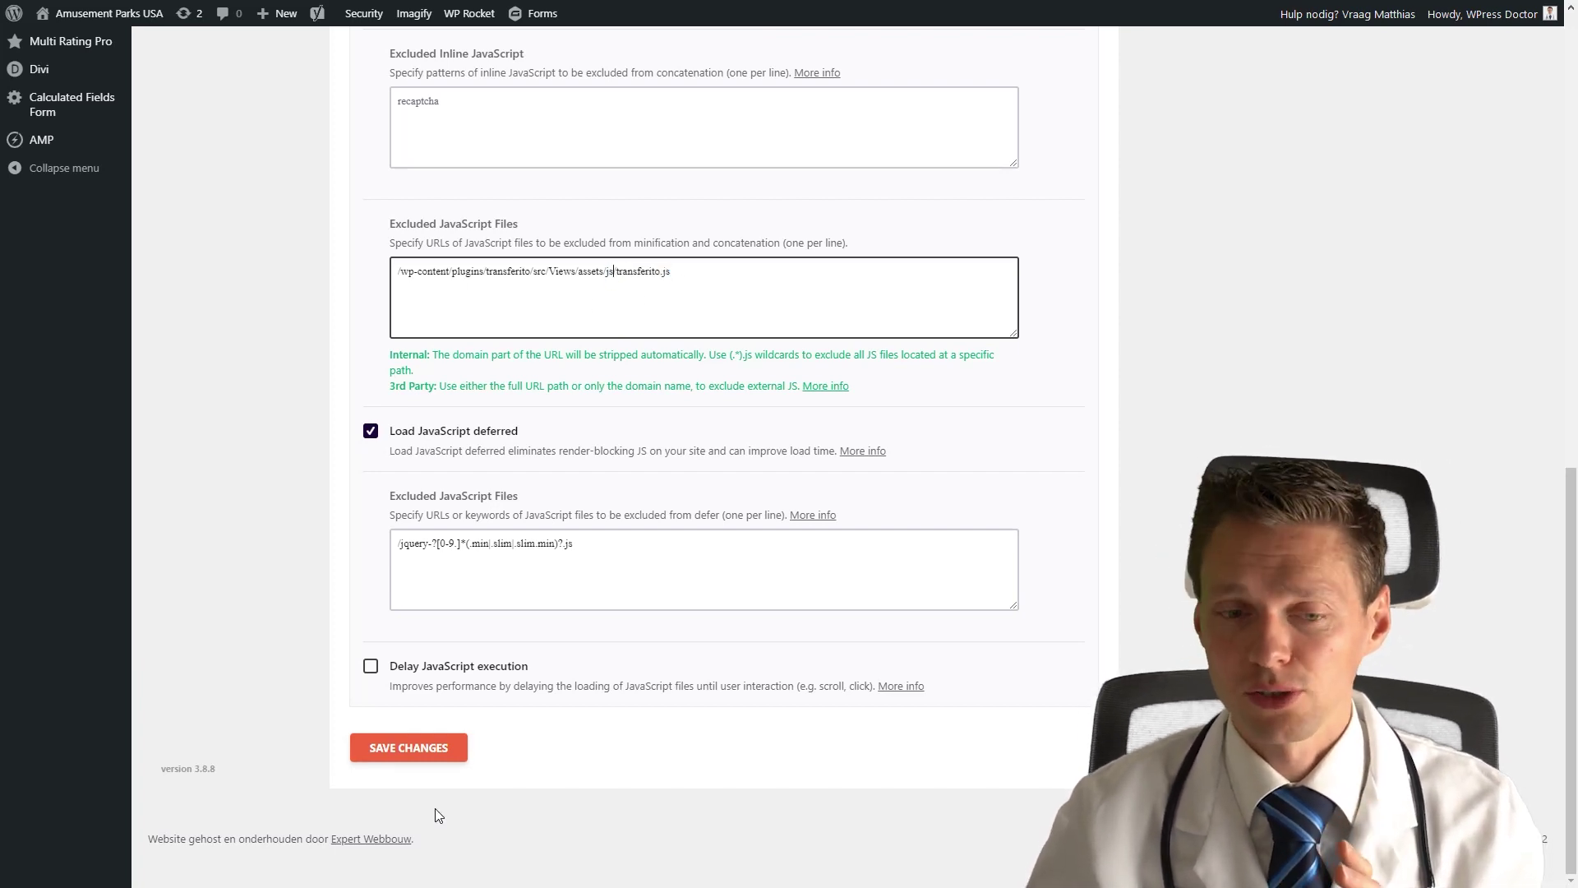
{"action": "left_click", "coordinate": [424, 744]}
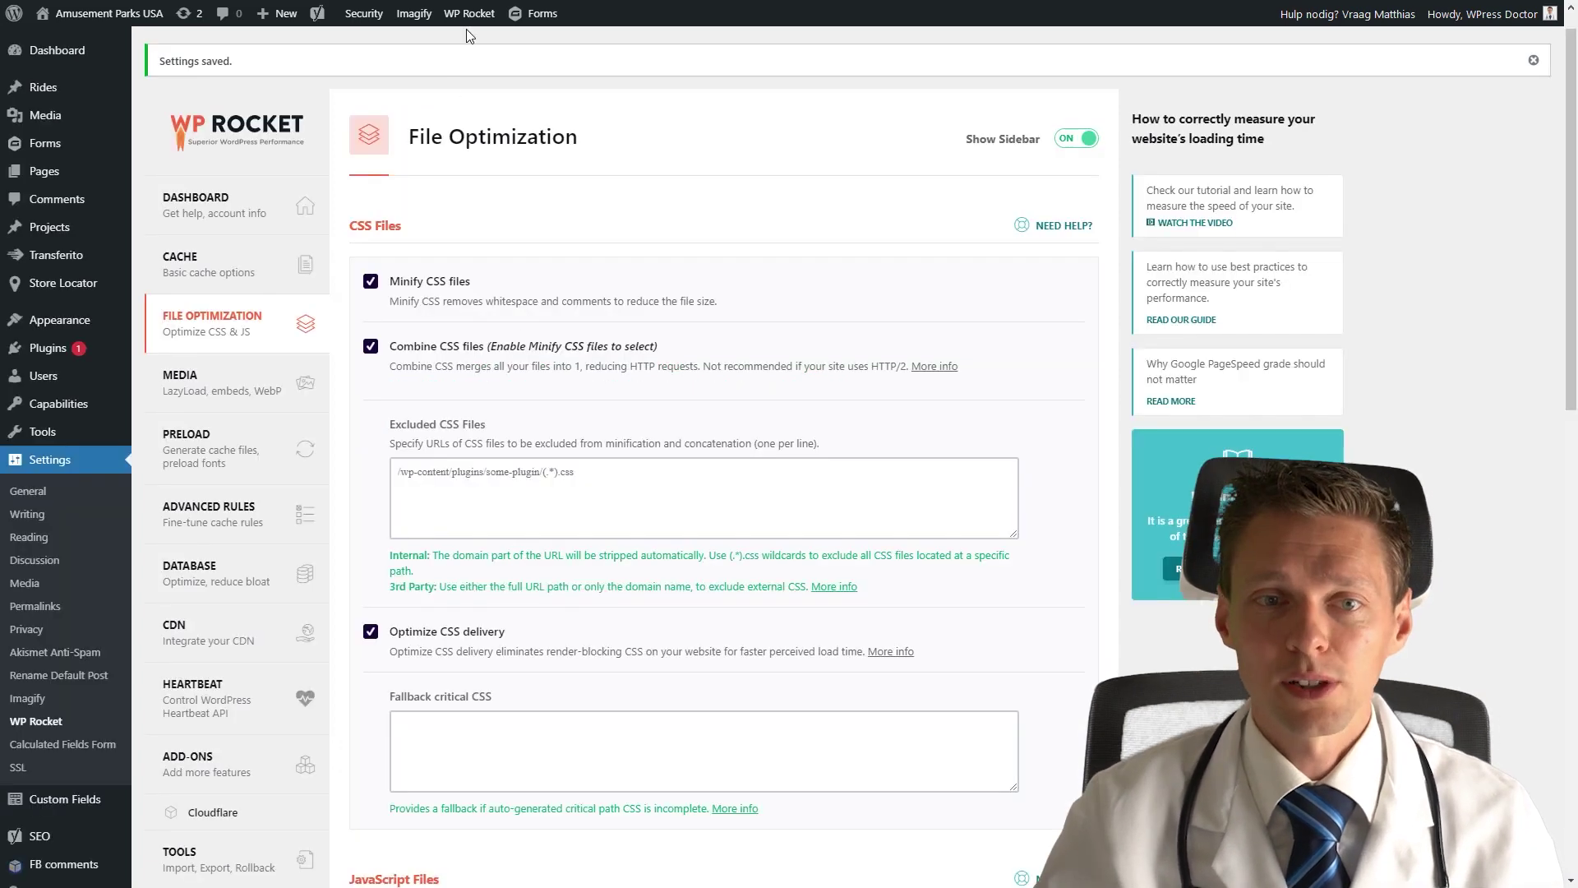
Purge the Cloudflare cache from the WP Rocket admin-bar menu.
{"action": "mouse_move", "coordinate": [464, 18]}
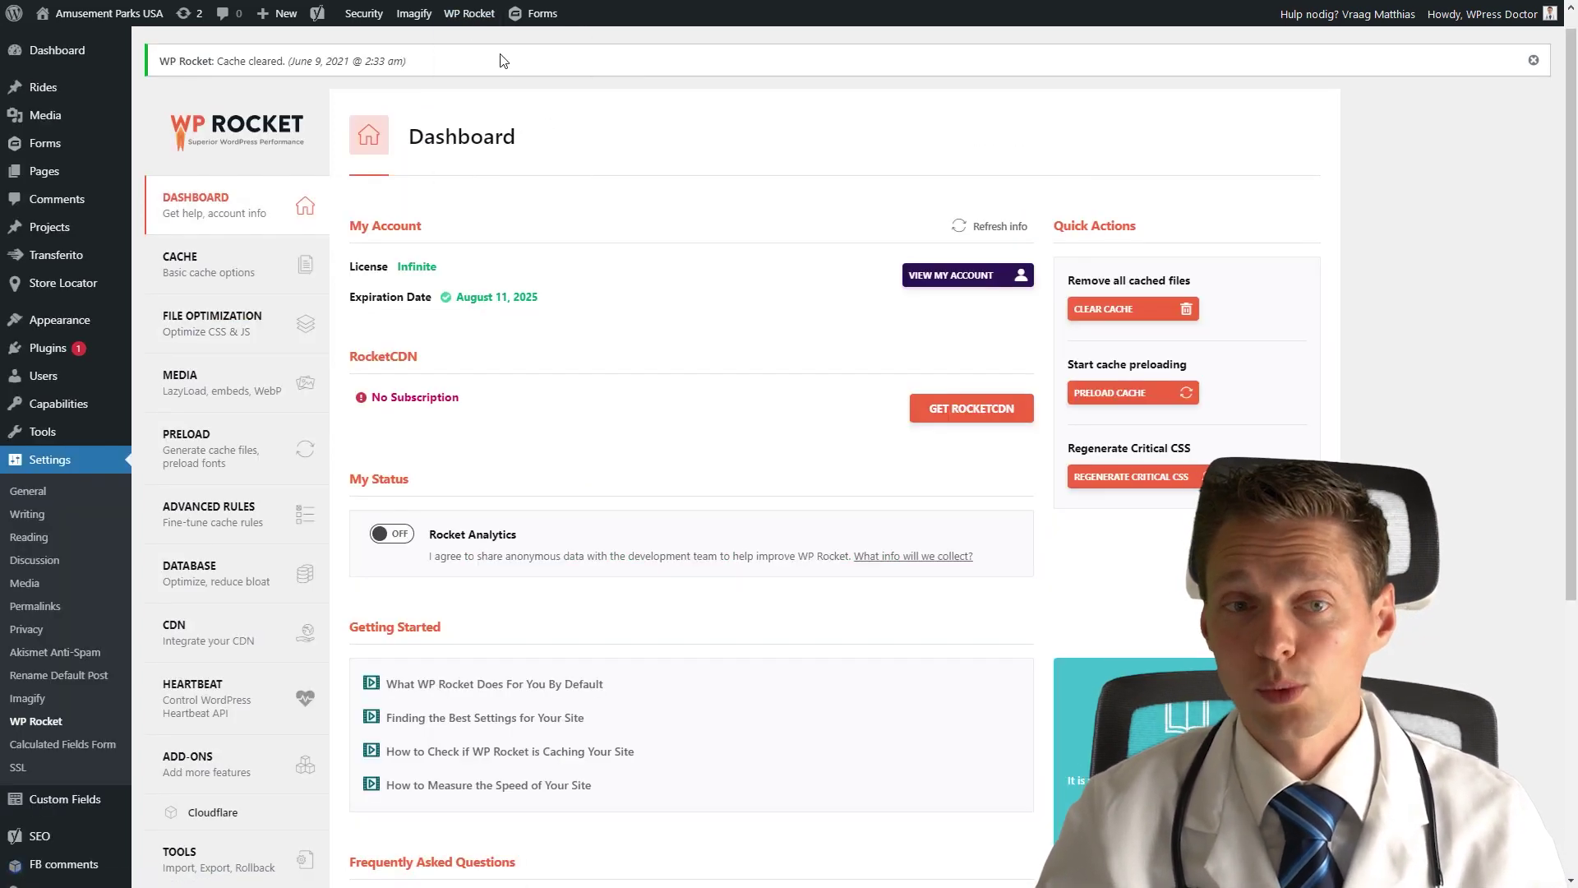
{"action": "mouse_move", "coordinate": [461, 17]}
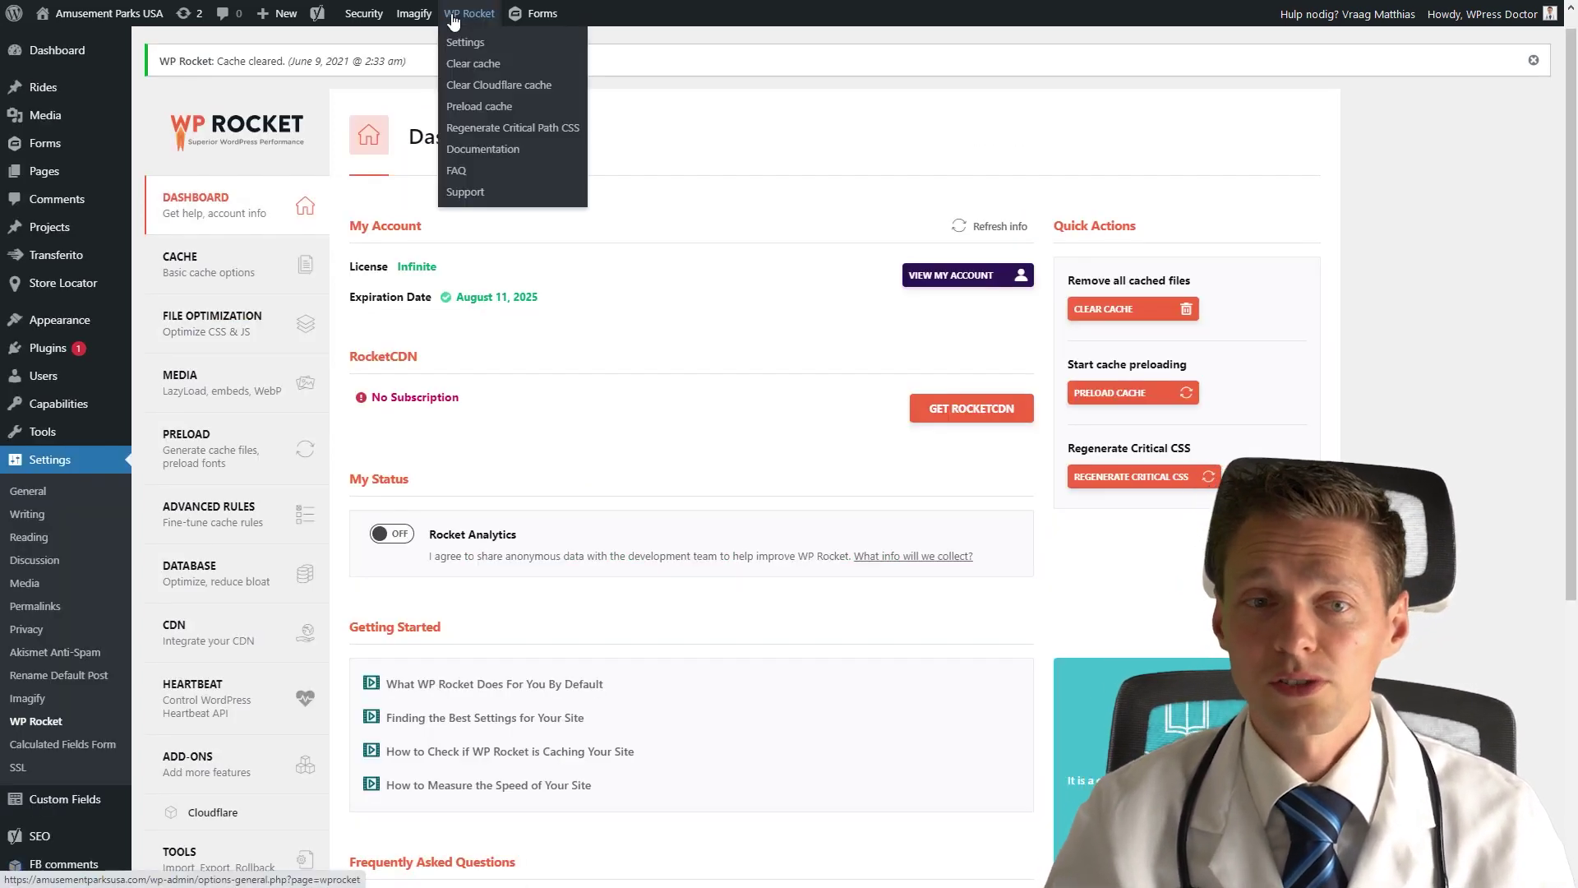
{"action": "left_click", "coordinate": [476, 86]}
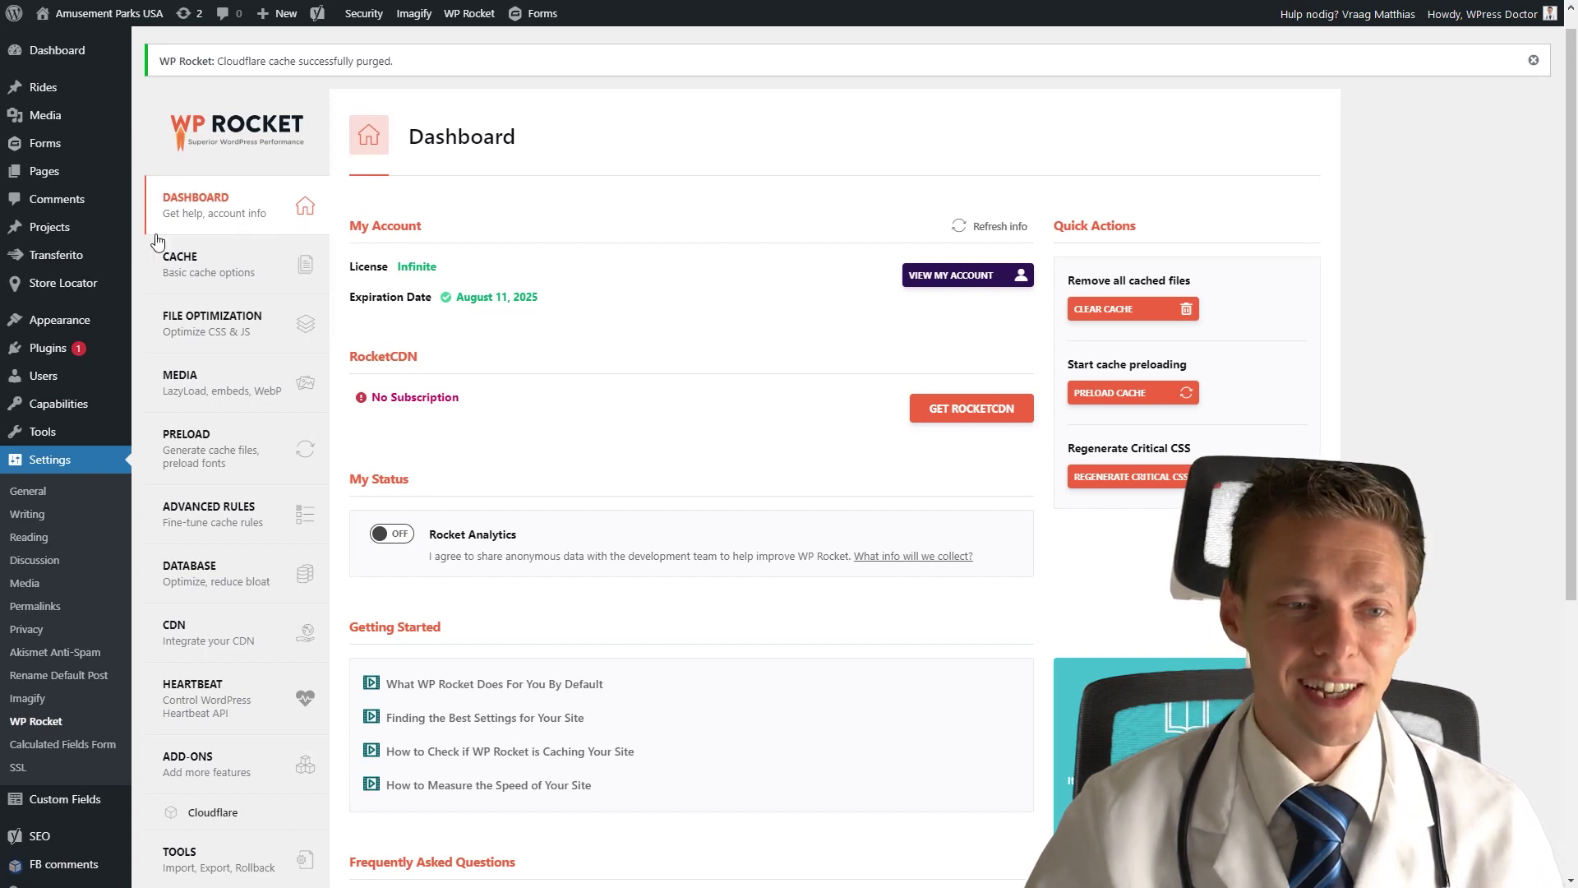
Start the Transferito migration from Create Transfer and start the stopwatch to time the backup.
{"action": "mouse_move", "coordinate": [56, 255]}
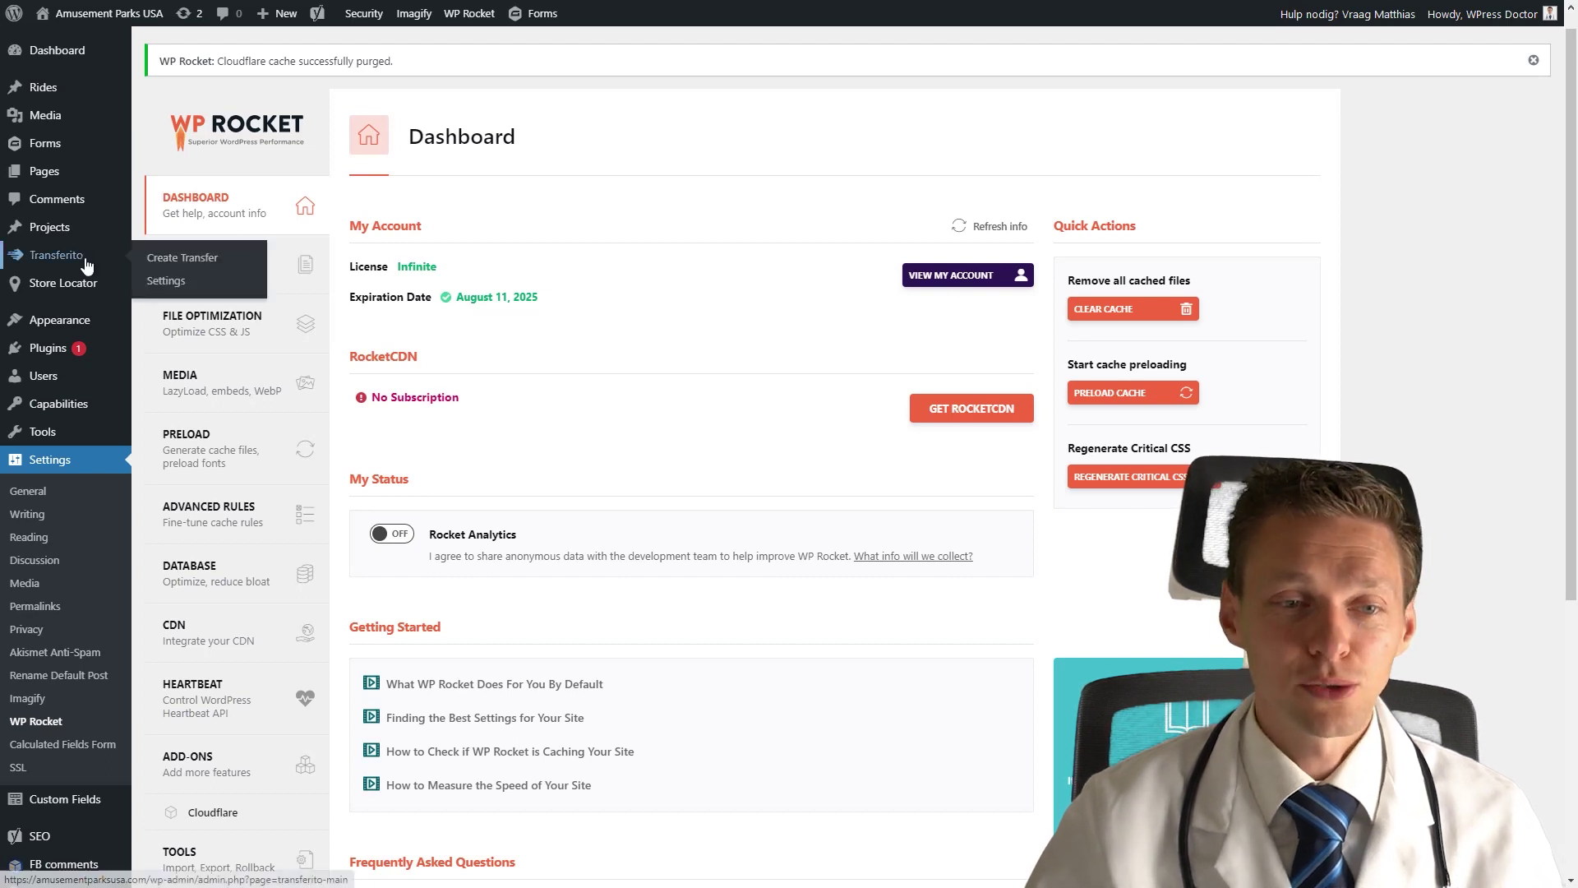
{"action": "left_click", "coordinate": [169, 259]}
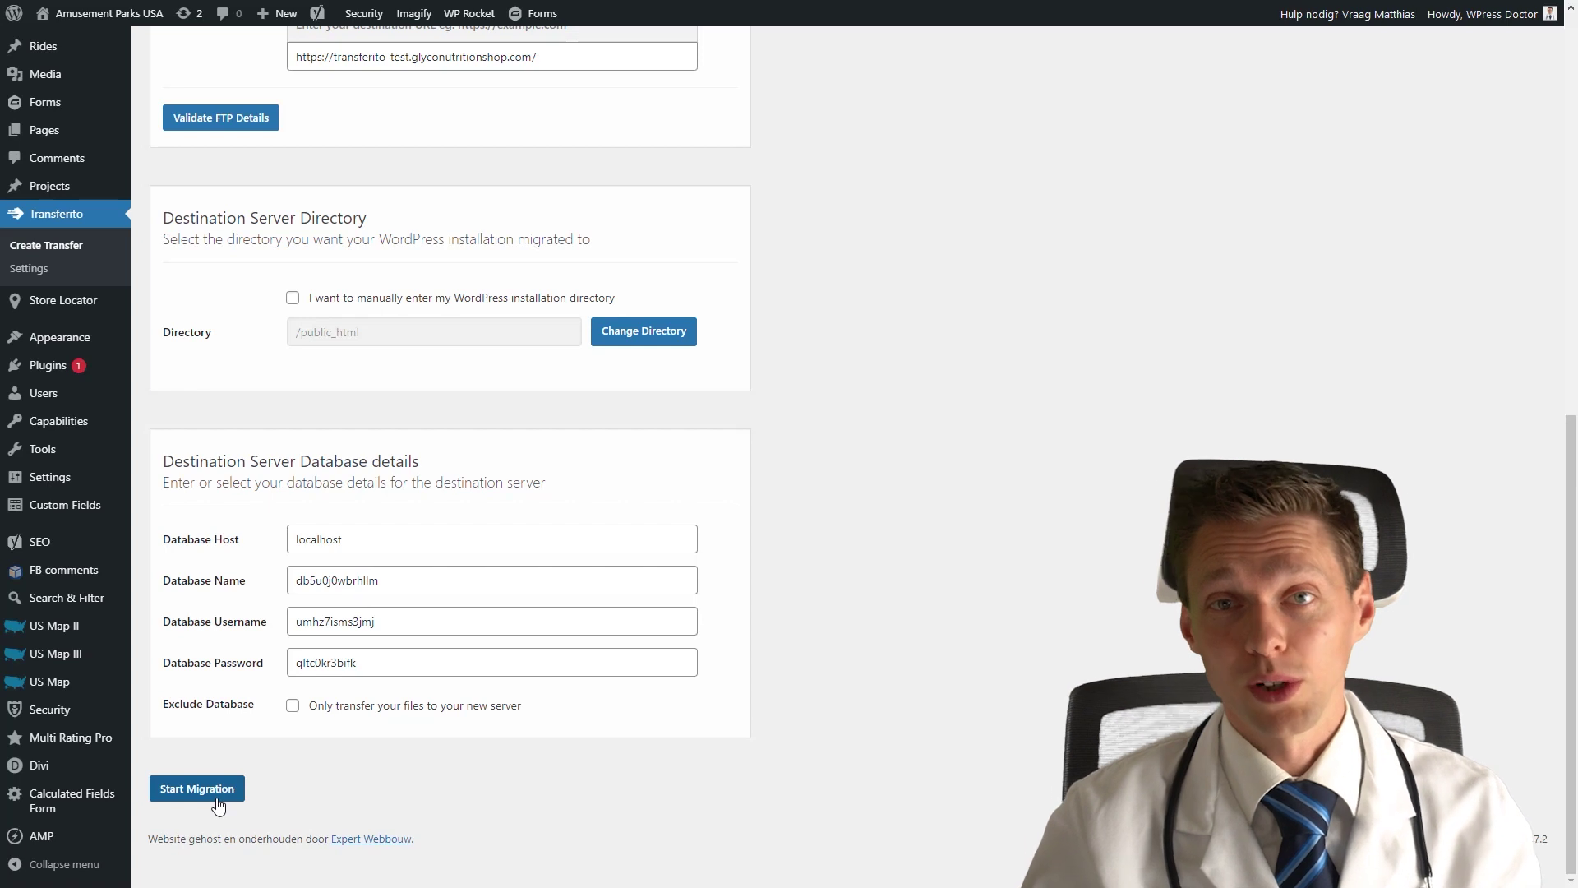
{"action": "left_click", "coordinate": [218, 804]}
{"action": "key", "text": "alt+Tab"}
{"action": "left_click", "coordinate": [740, 630]}
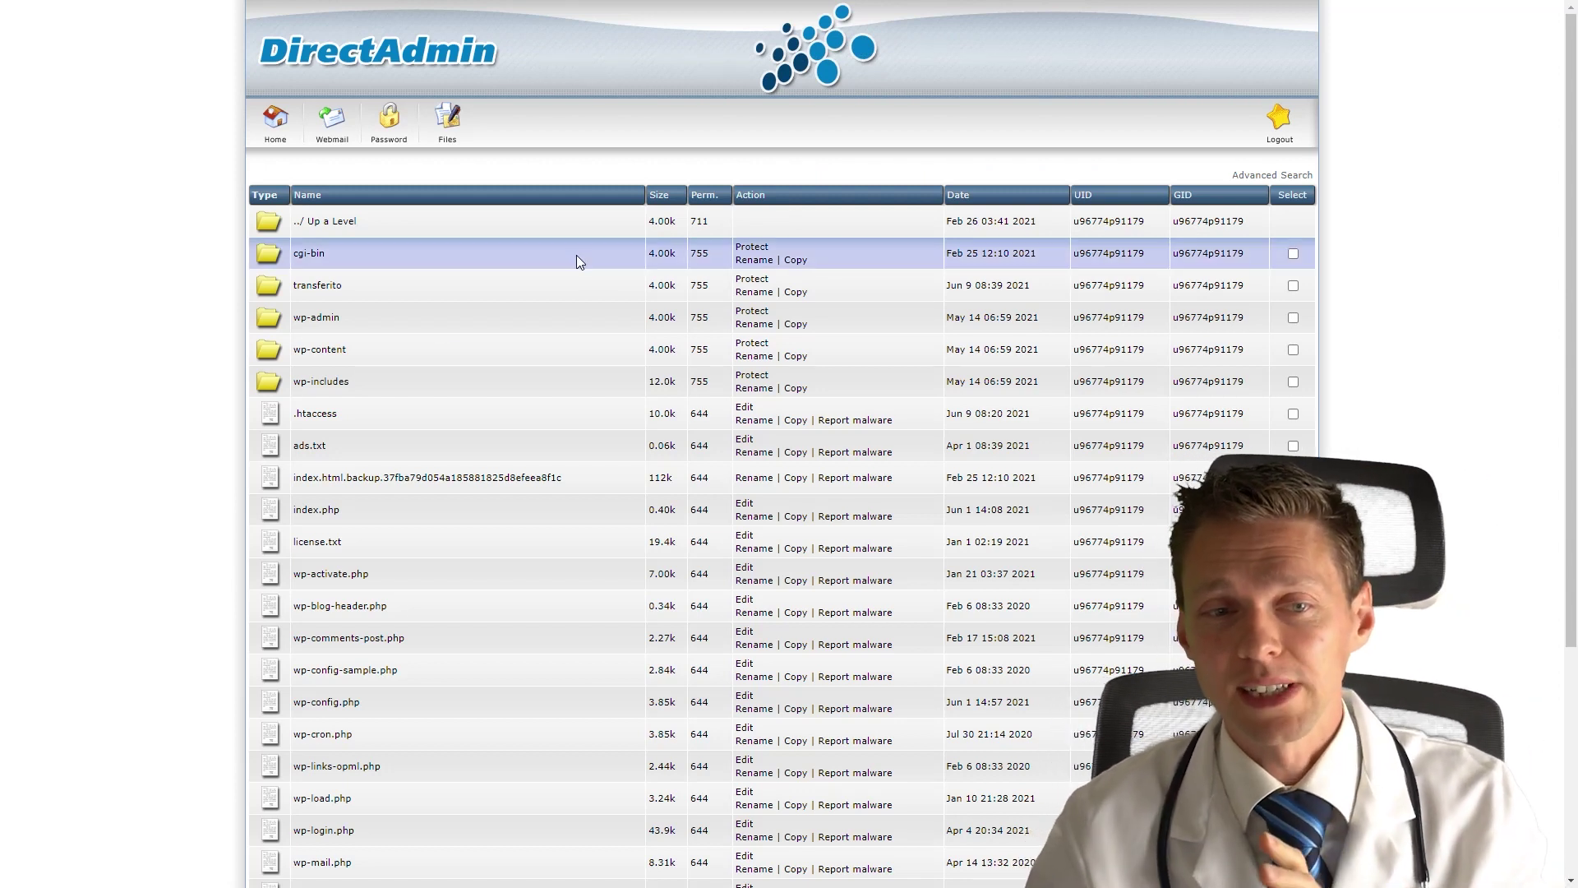
Open the transferito folder in DirectAdmin to see the 1.15G backup zip and other files.
{"action": "left_click", "coordinate": [321, 287]}
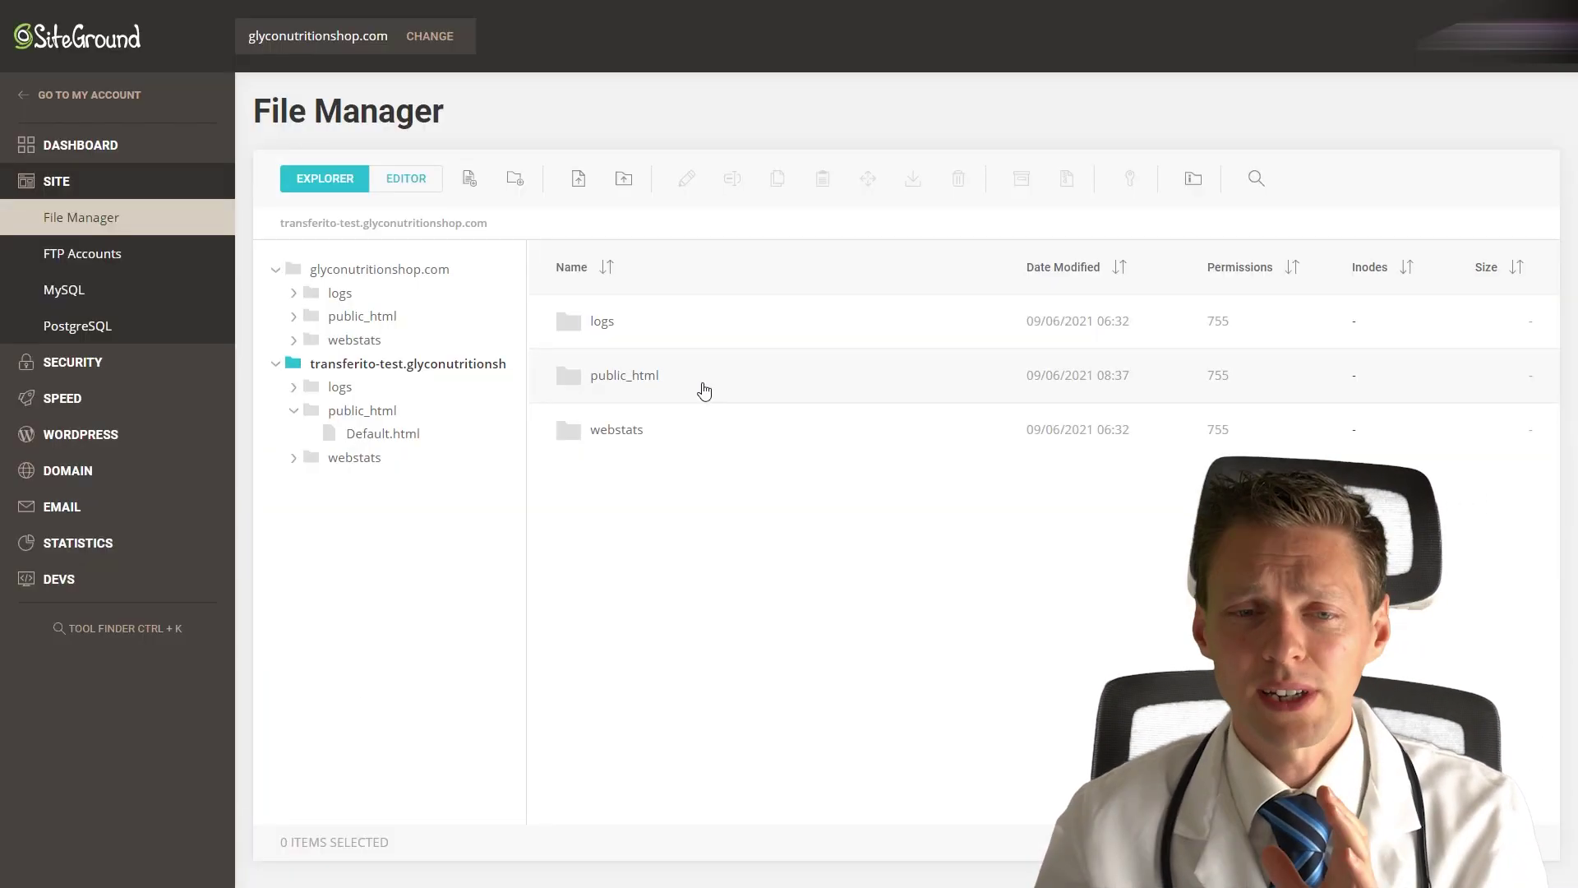
Open the transferito-test site's public_html folder in SiteGround, which holds only Default.html.
{"action": "double_click", "coordinate": [703, 389]}
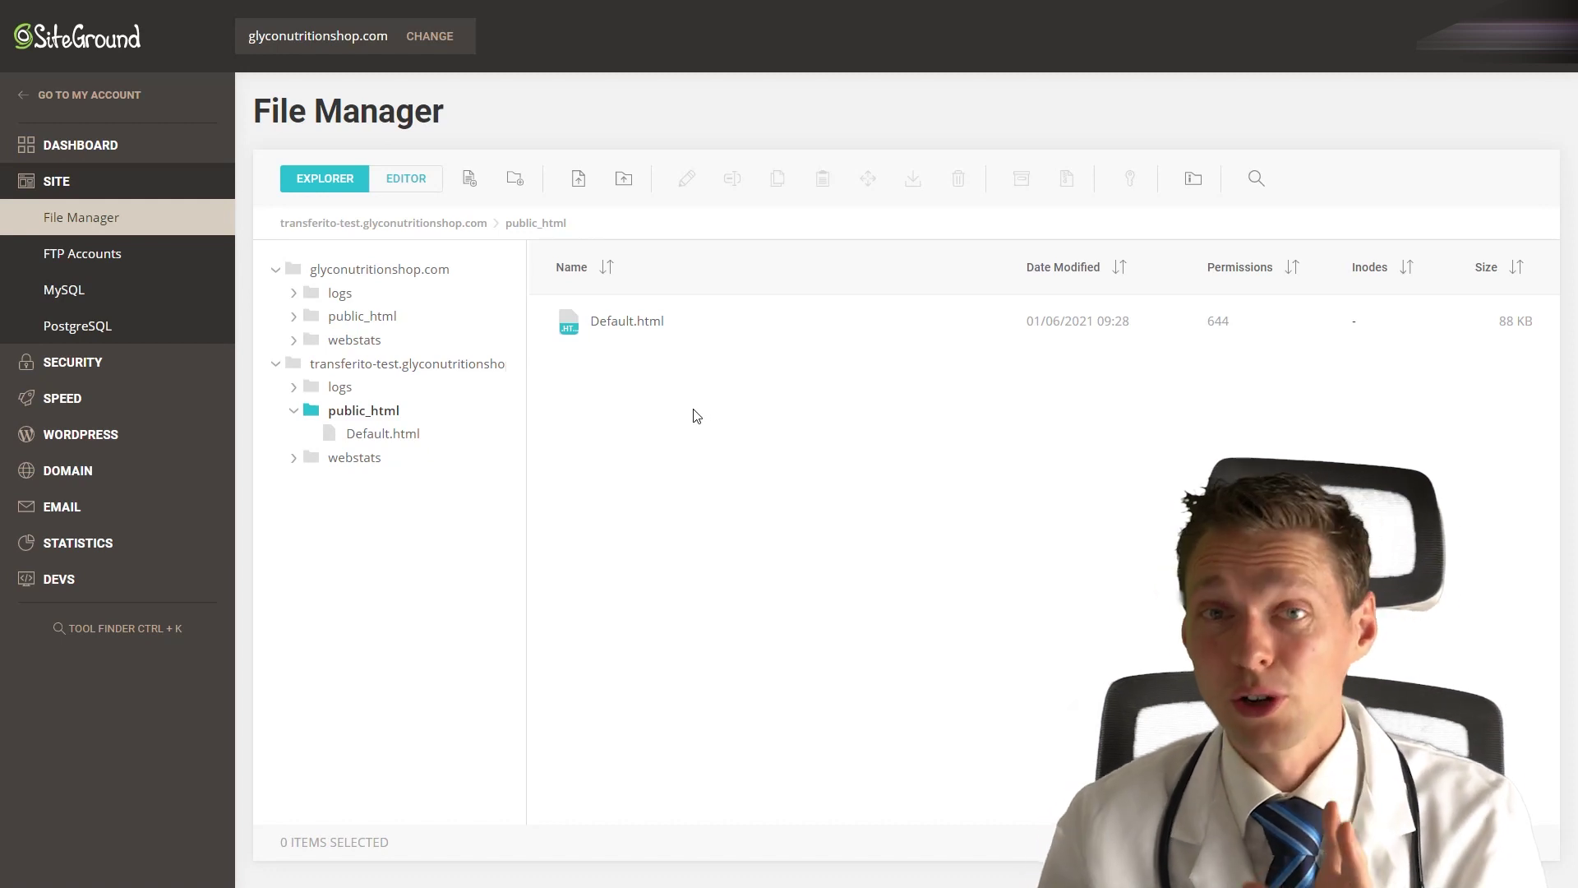
{"action": "left_click", "coordinate": [462, 366]}
{"action": "double_click", "coordinate": [764, 384]}
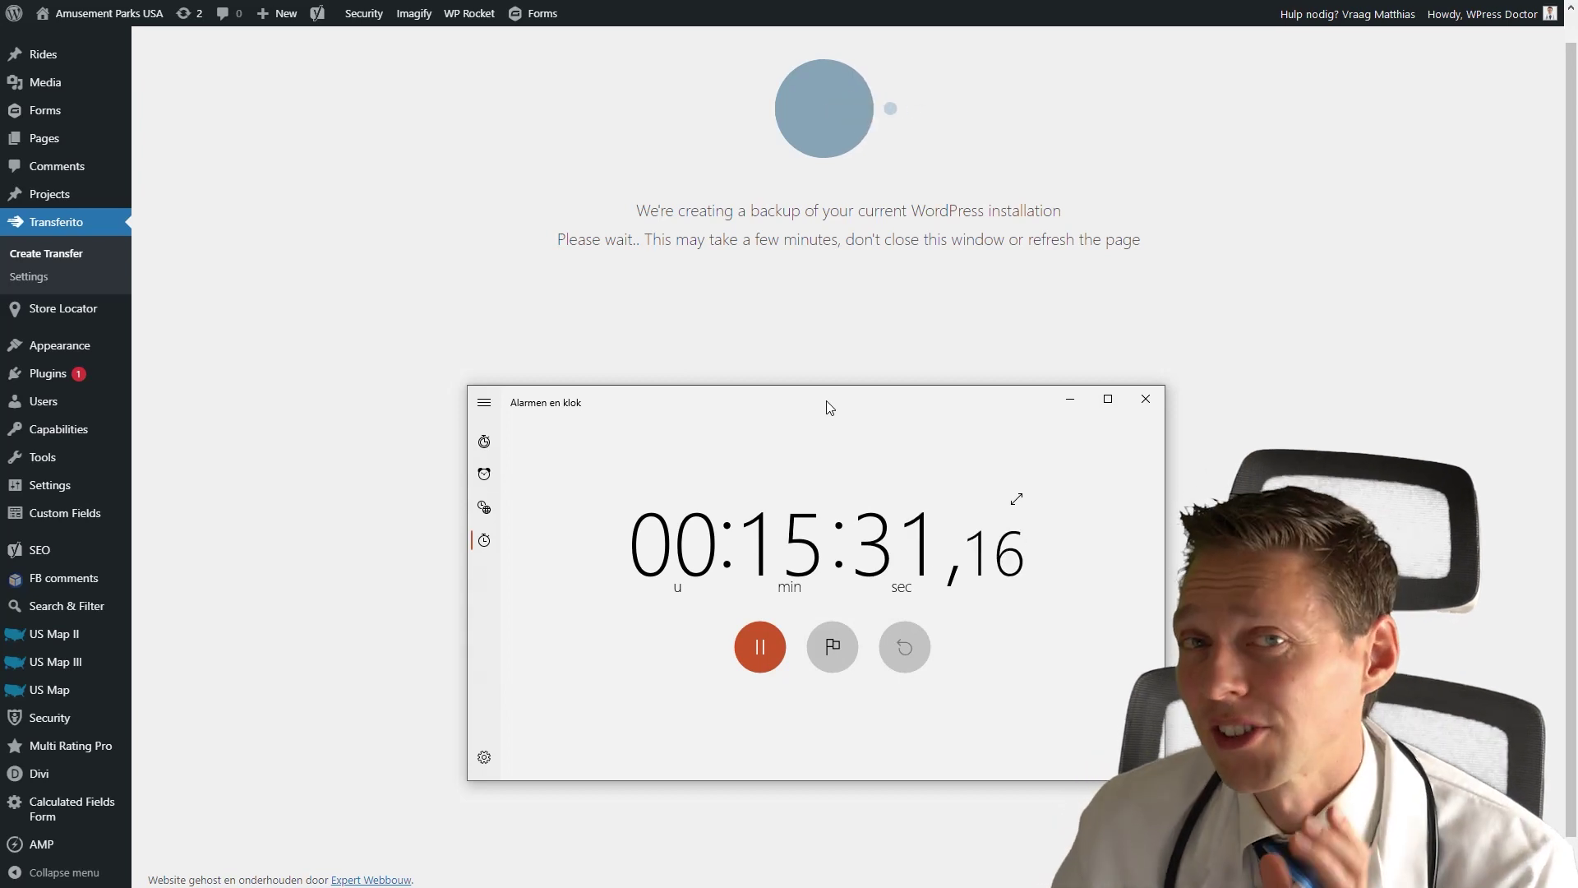
Move the stopwatch window aside while the Transferito backup keeps running.
{"action": "left_click_drag", "start_coordinate": [875, 393], "coordinate": [841, 380]}
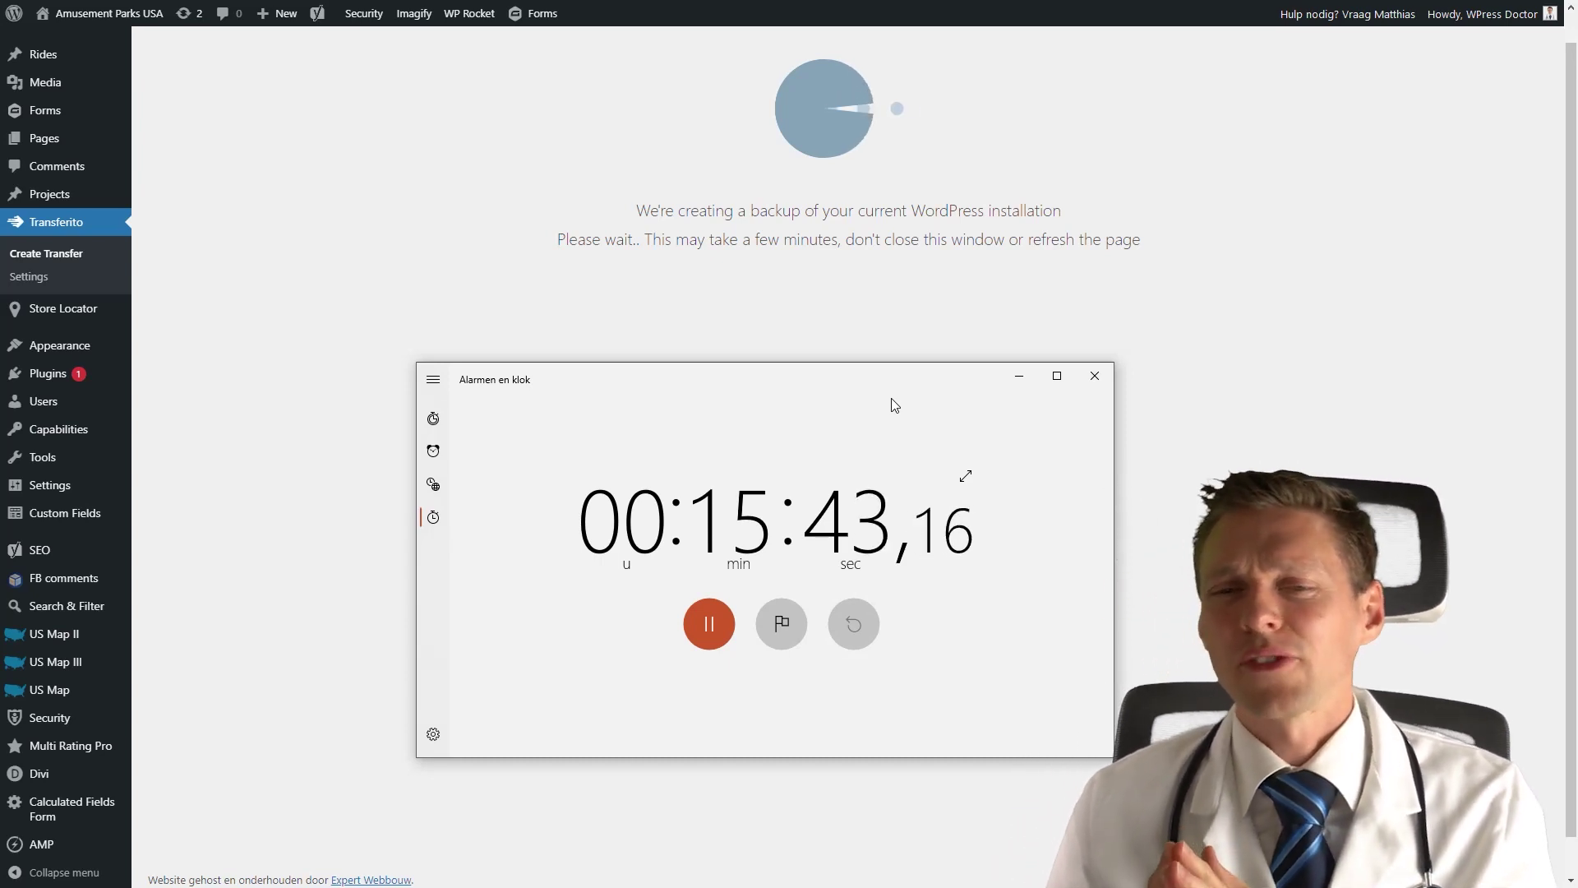
{"action": "left_click_drag", "start_coordinate": [796, 389], "coordinate": [904, 394]}
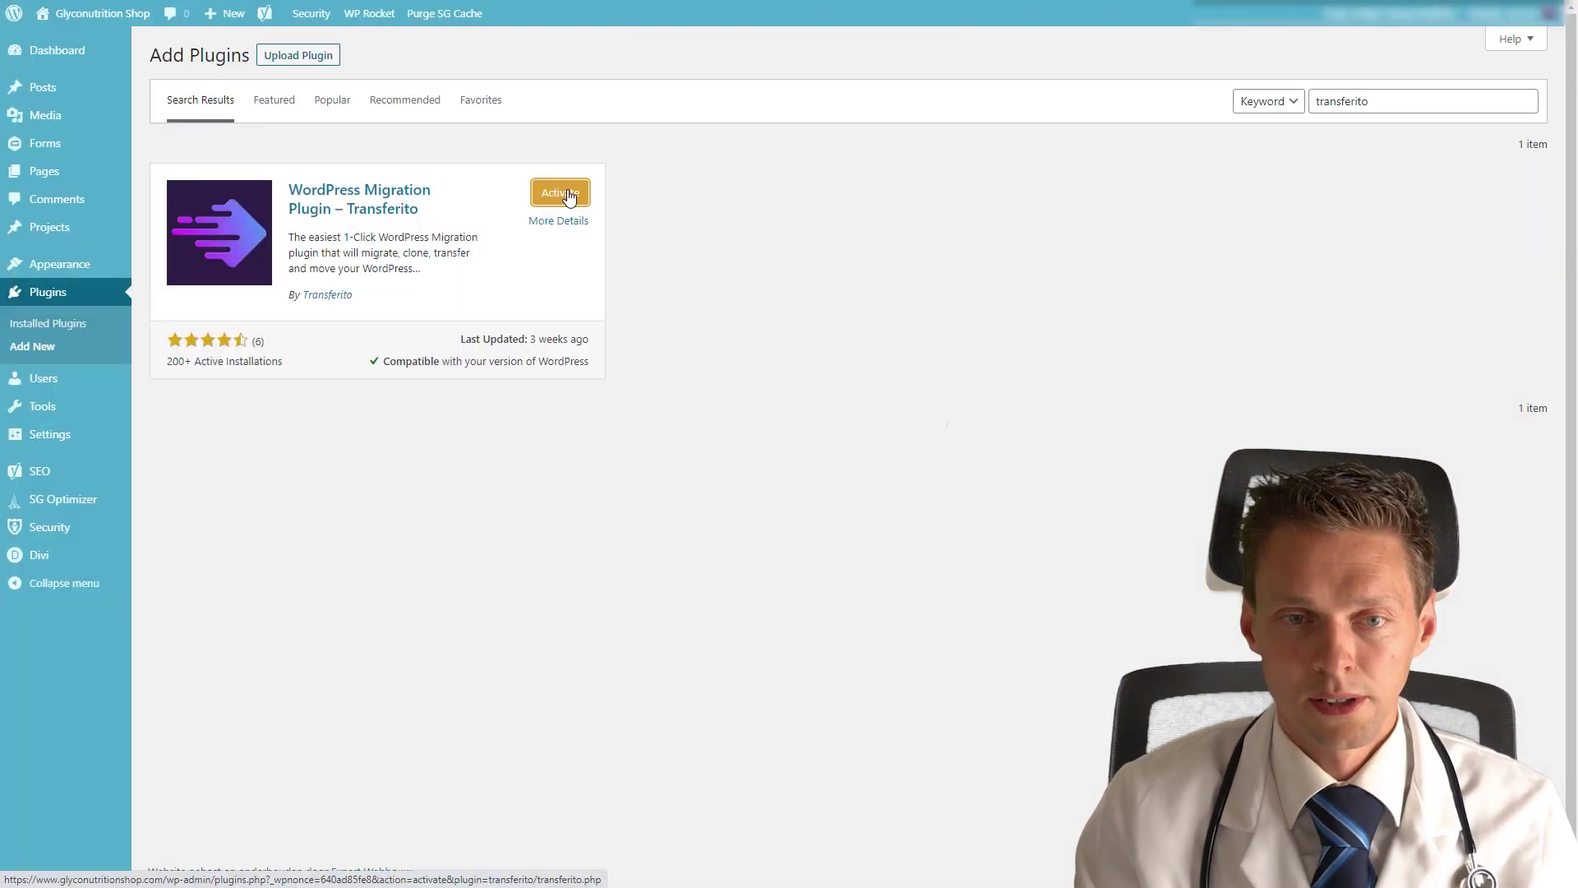
Activate Transferito on Glyconutrition Shop, clear the WP Rocket cache, and go to Transferito Settings.
{"action": "left_click", "coordinate": [566, 194]}
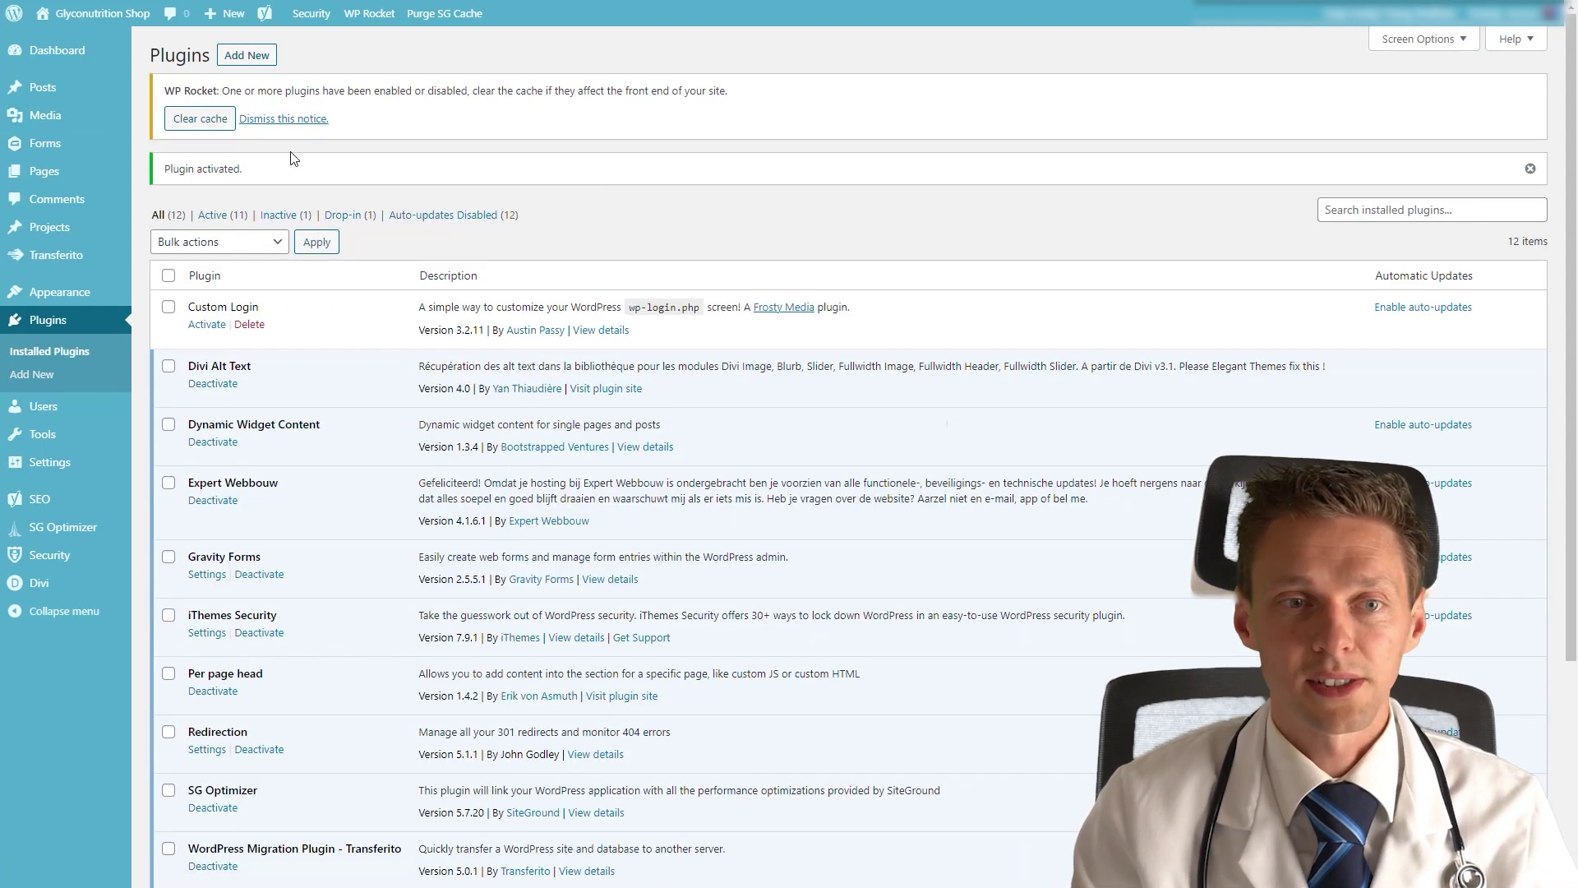
{"action": "left_click", "coordinate": [201, 120]}
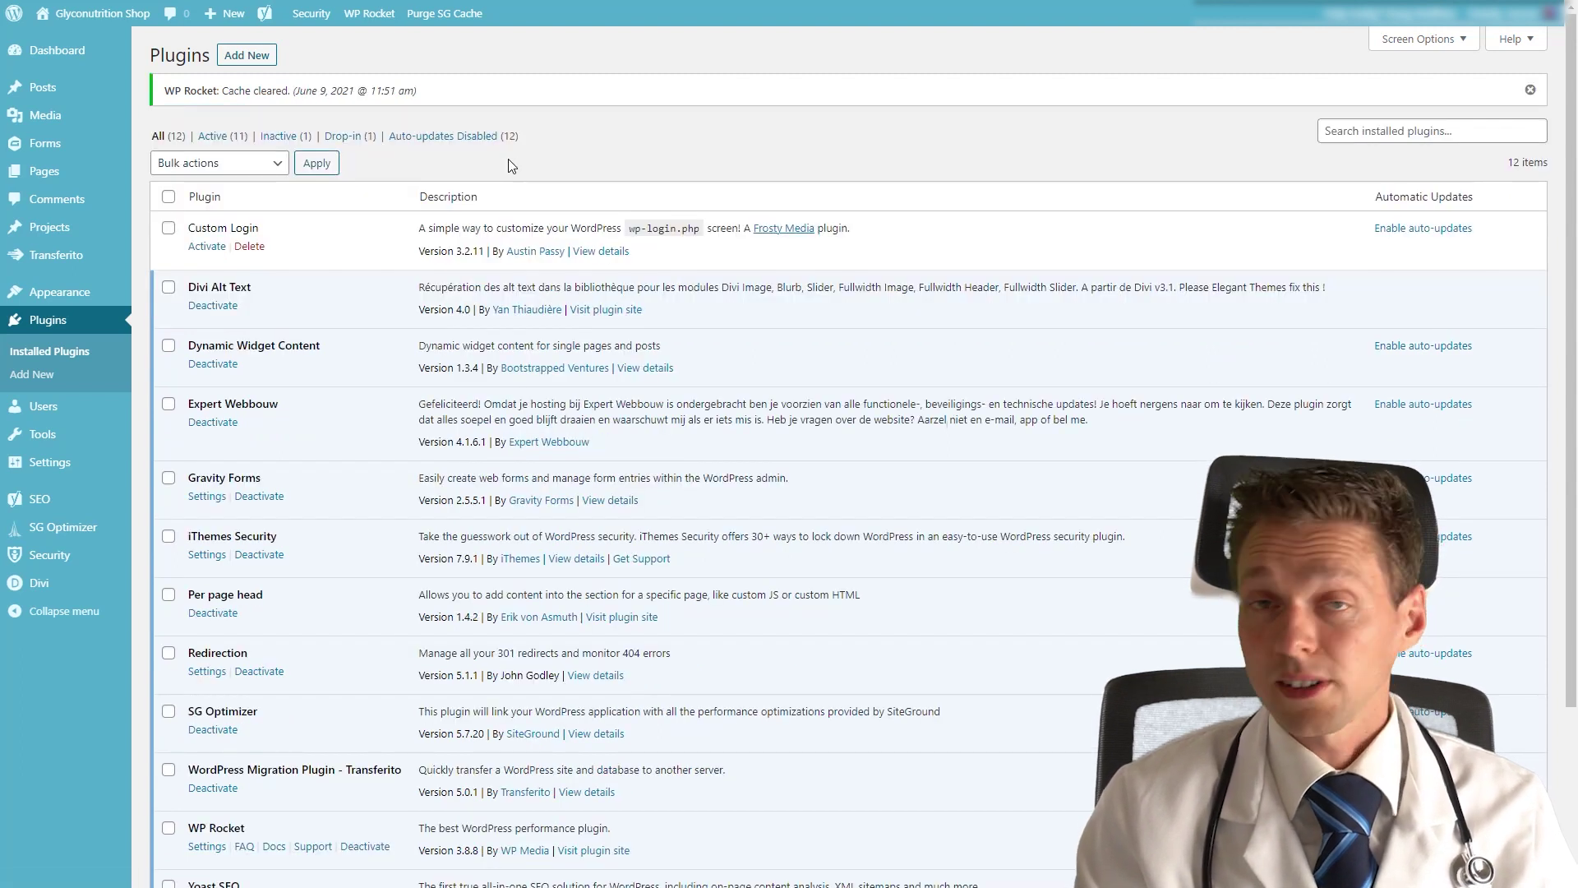
{"action": "left_click", "coordinate": [483, 72]}
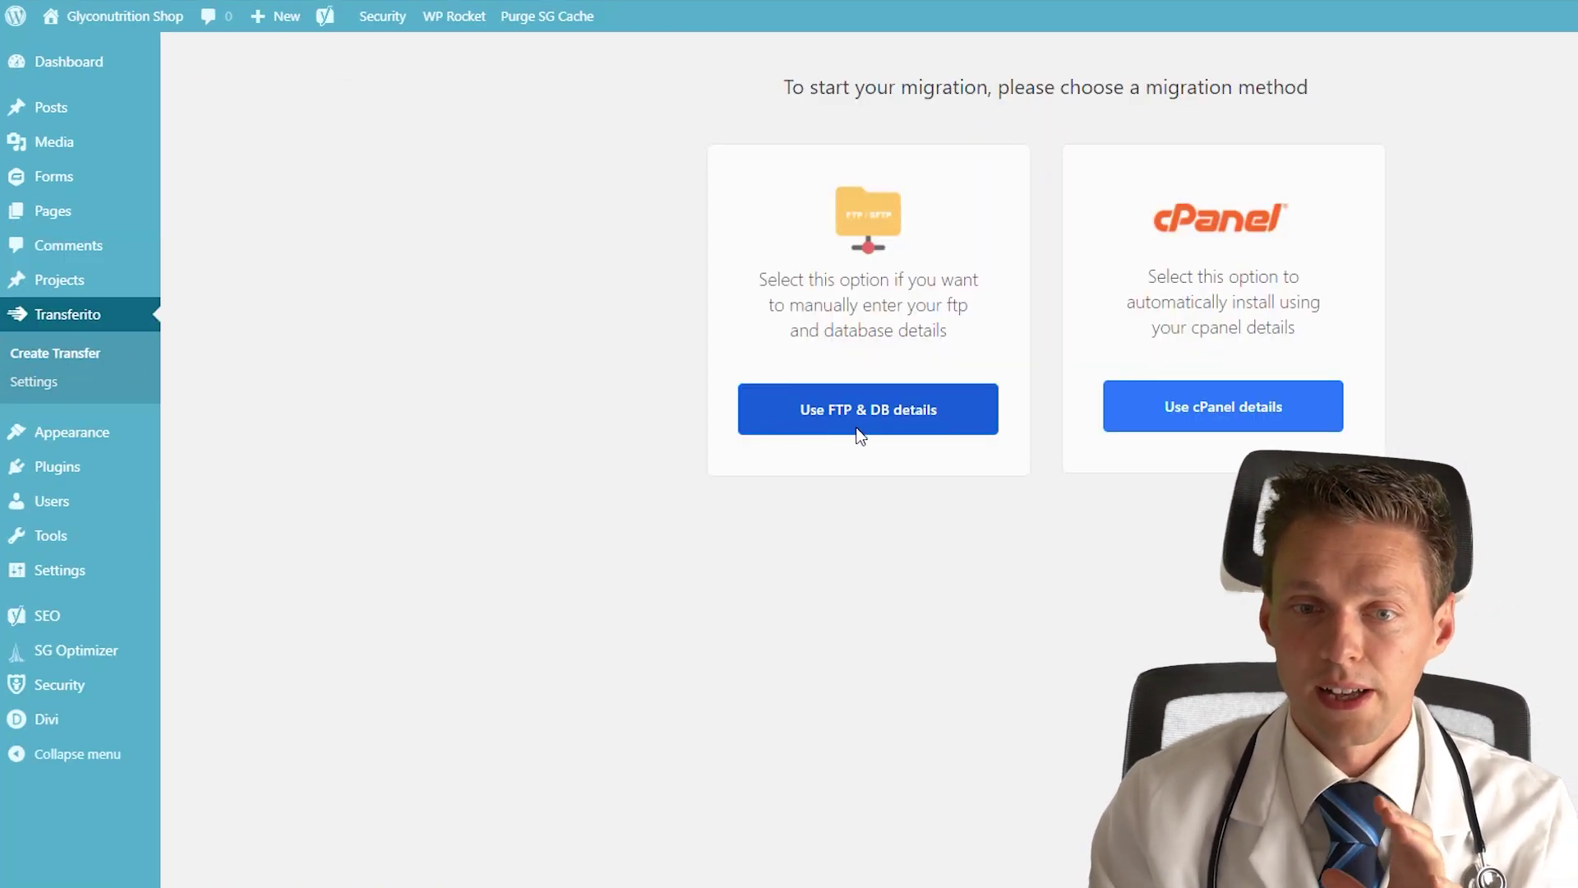
Choose the FTP & DB migration method and set /public_html as the destination directory.
{"action": "left_click", "coordinate": [856, 418]}
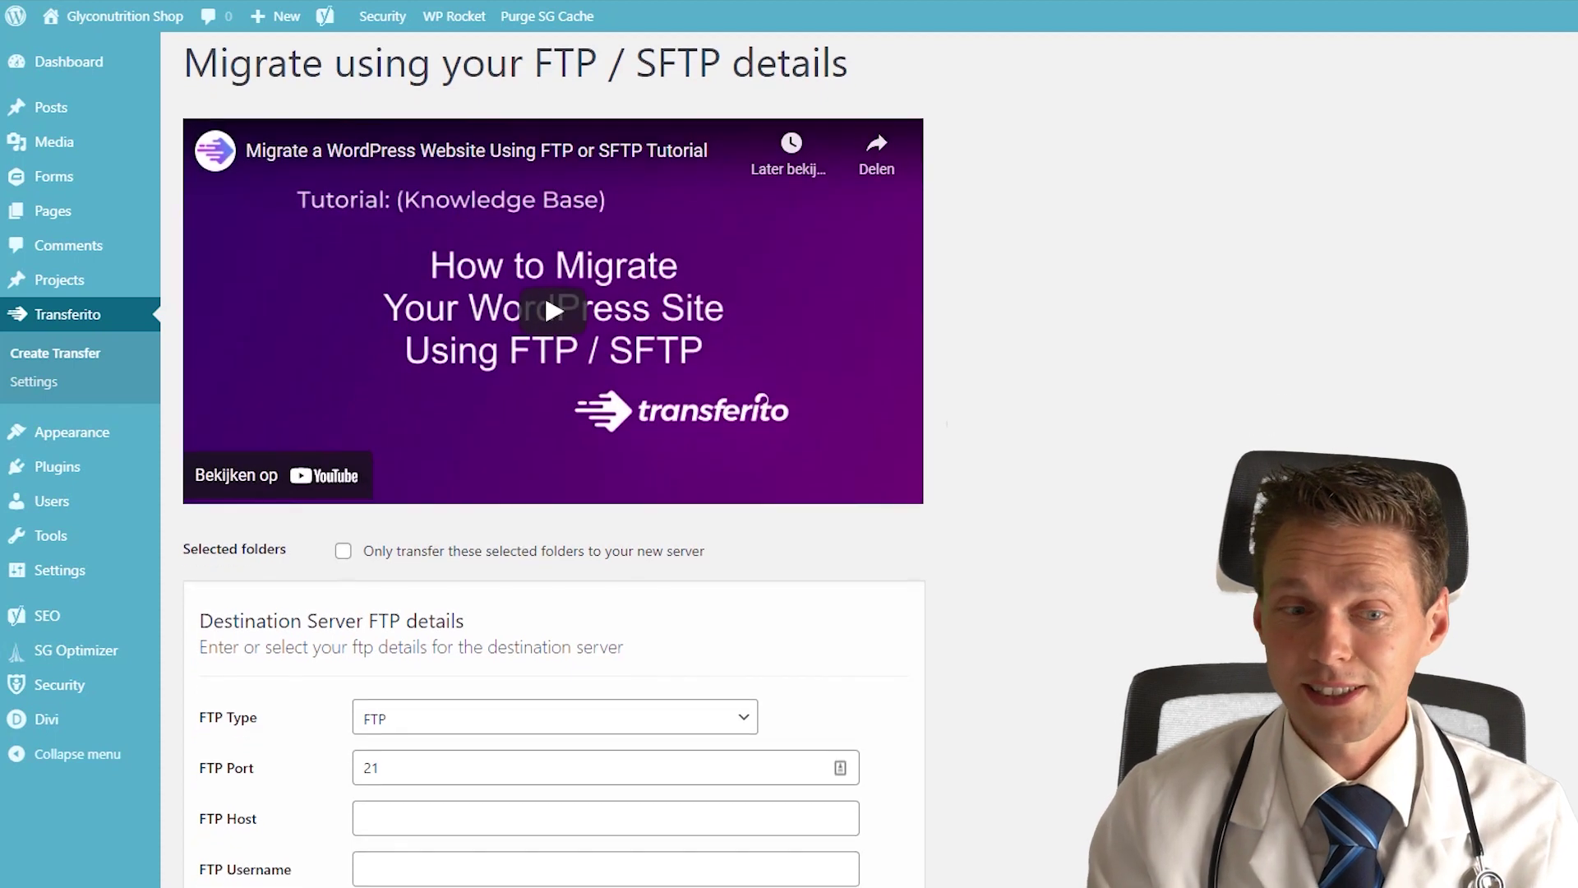
{"action": "scroll", "coordinate": [545, 280], "scroll_direction": "down", "scroll_amount": 3}
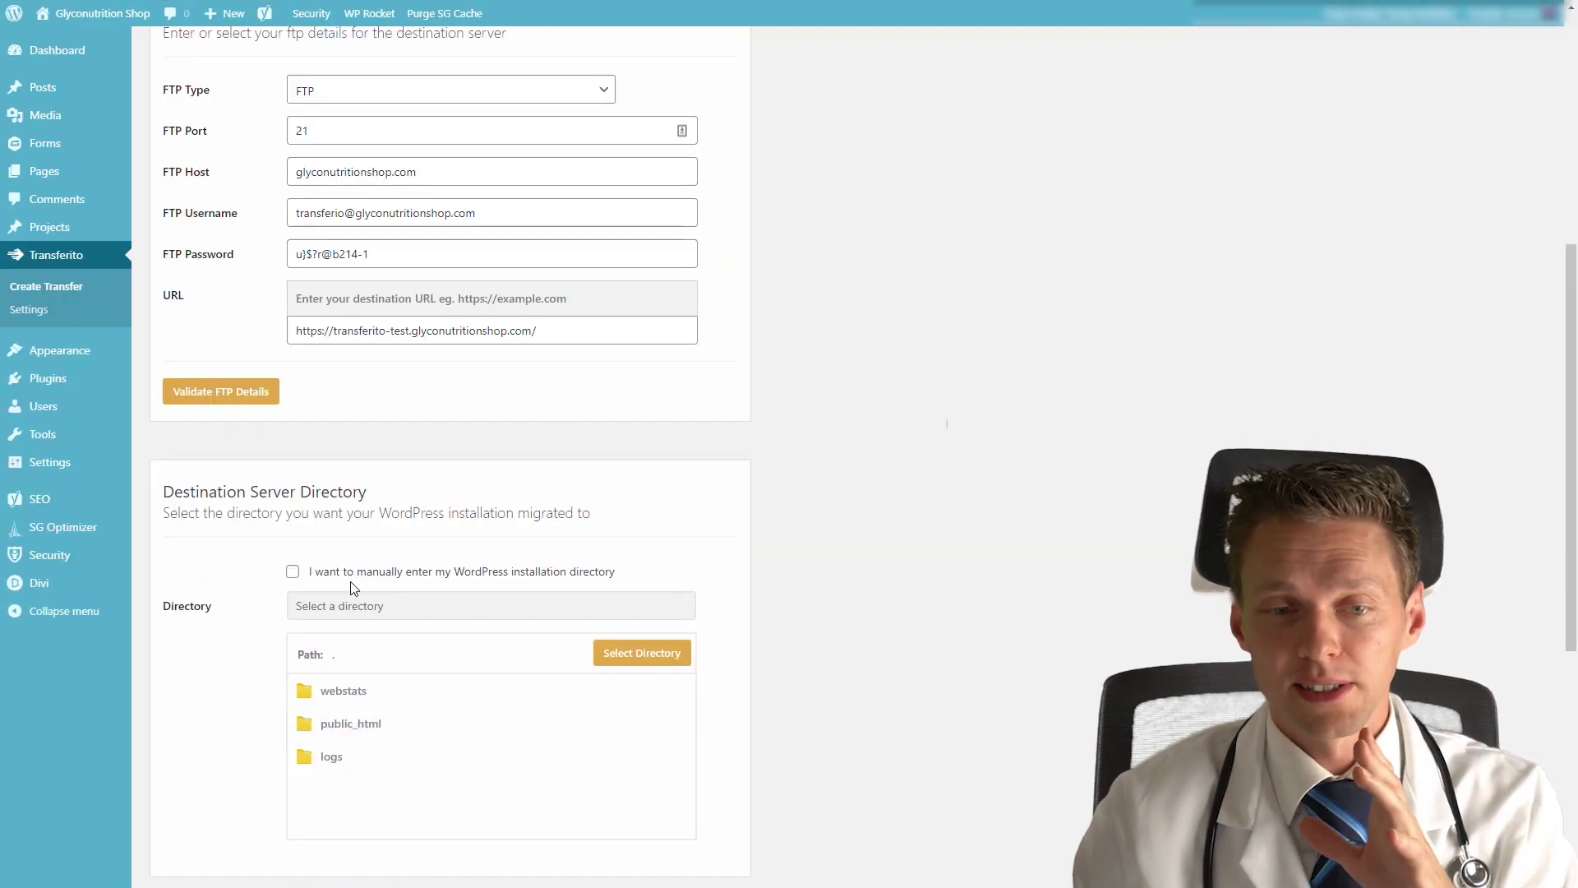
{"action": "left_click", "coordinate": [368, 722]}
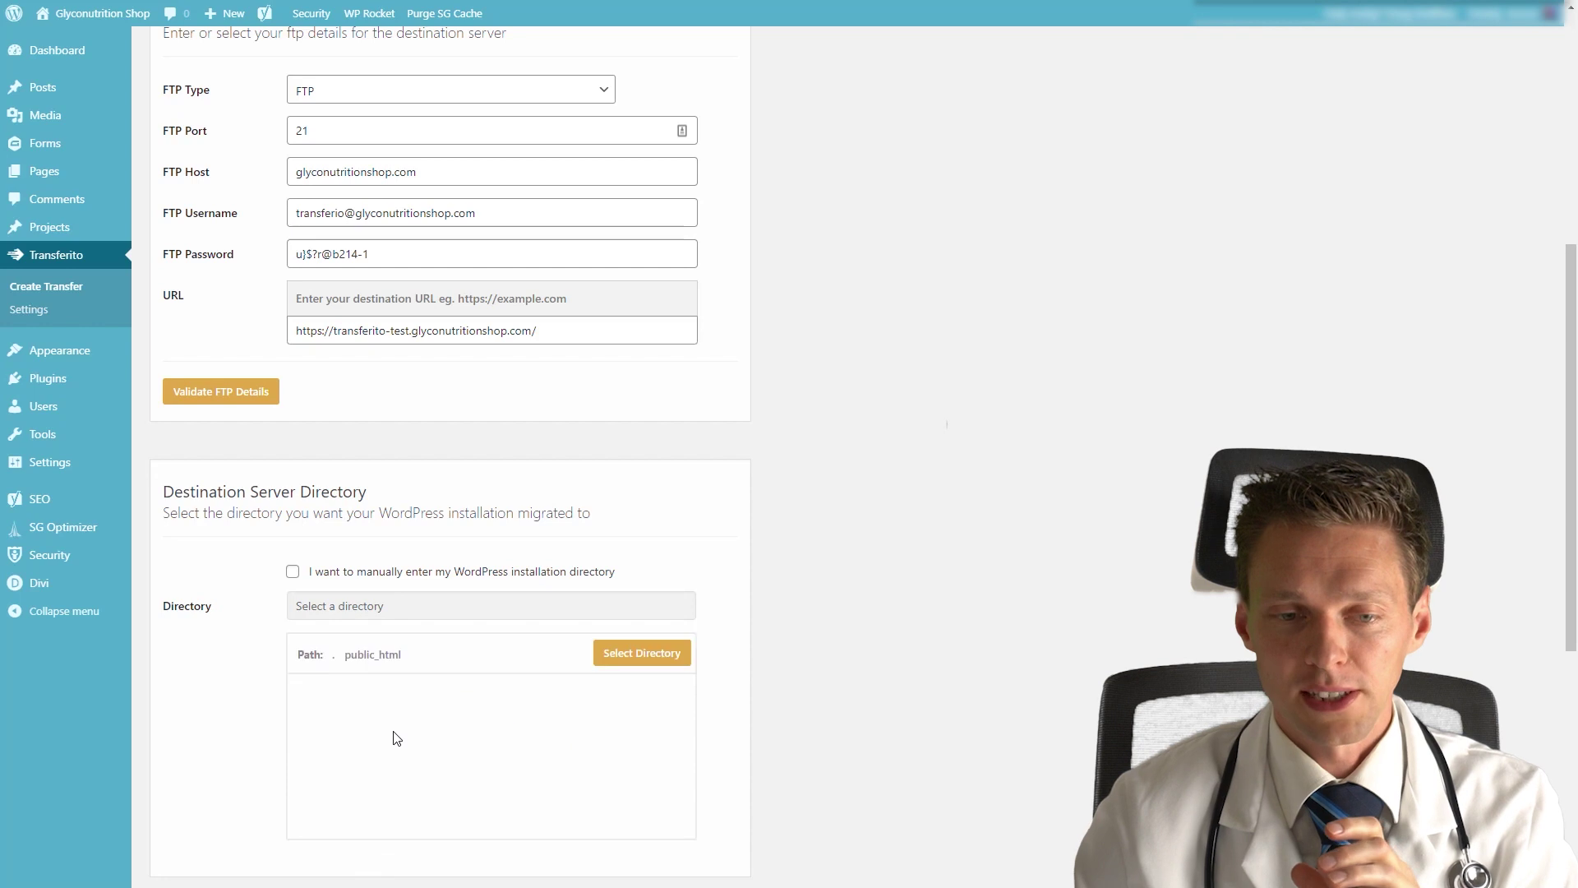
{"action": "left_click", "coordinate": [638, 663]}
{"action": "scroll", "coordinate": [908, 609], "scroll_direction": "down", "scroll_amount": 3}
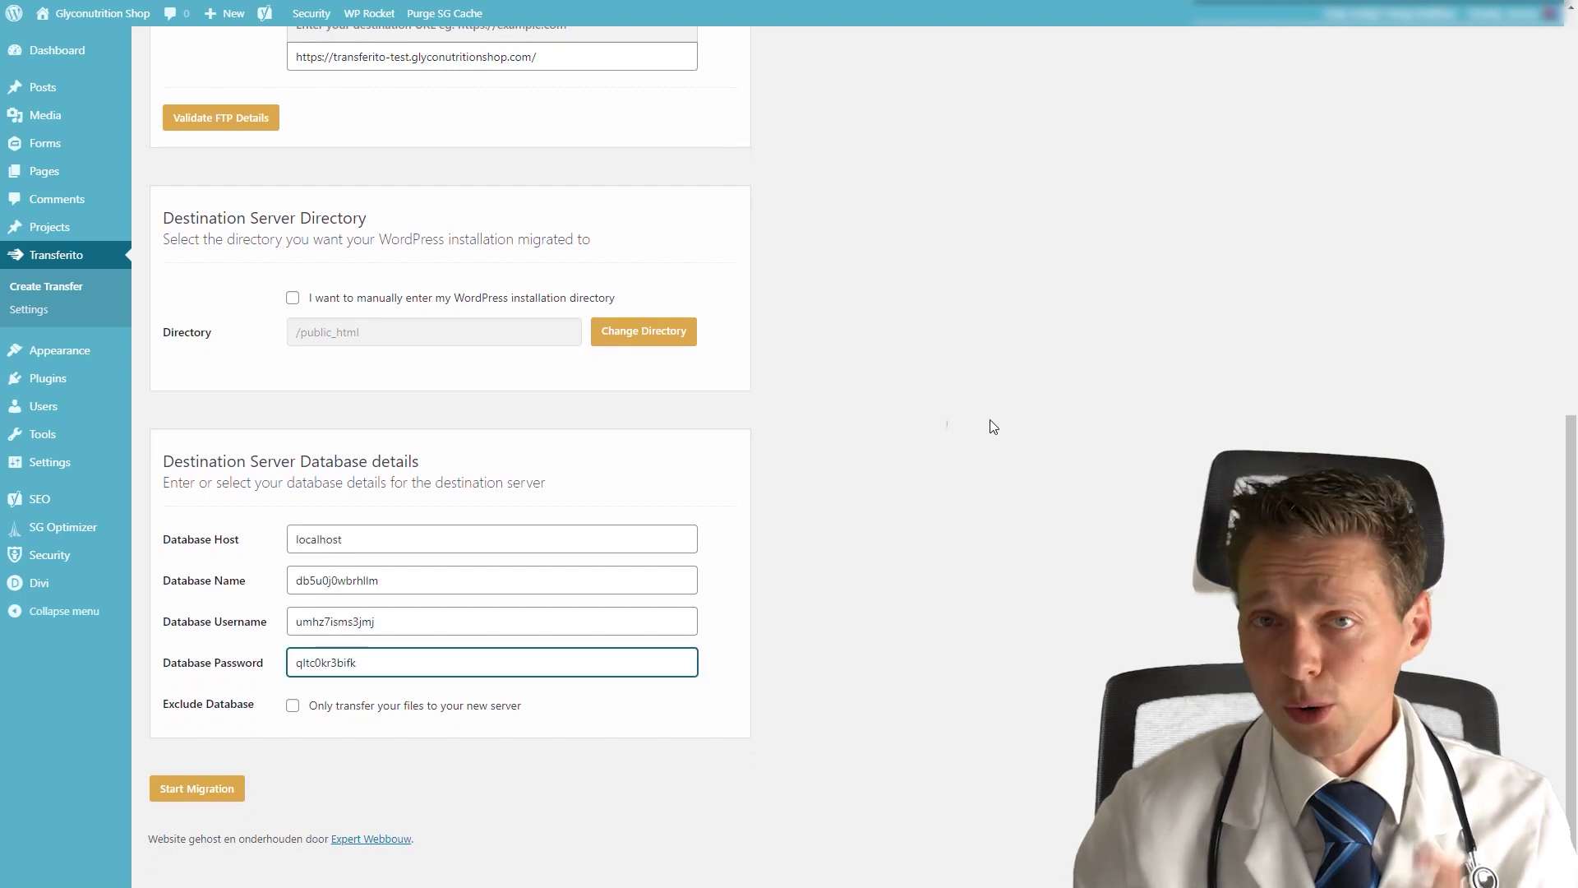
Start the migration and time it with the stopwatch until it fails after about 49 seconds.
{"action": "left_click", "coordinate": [195, 796]}
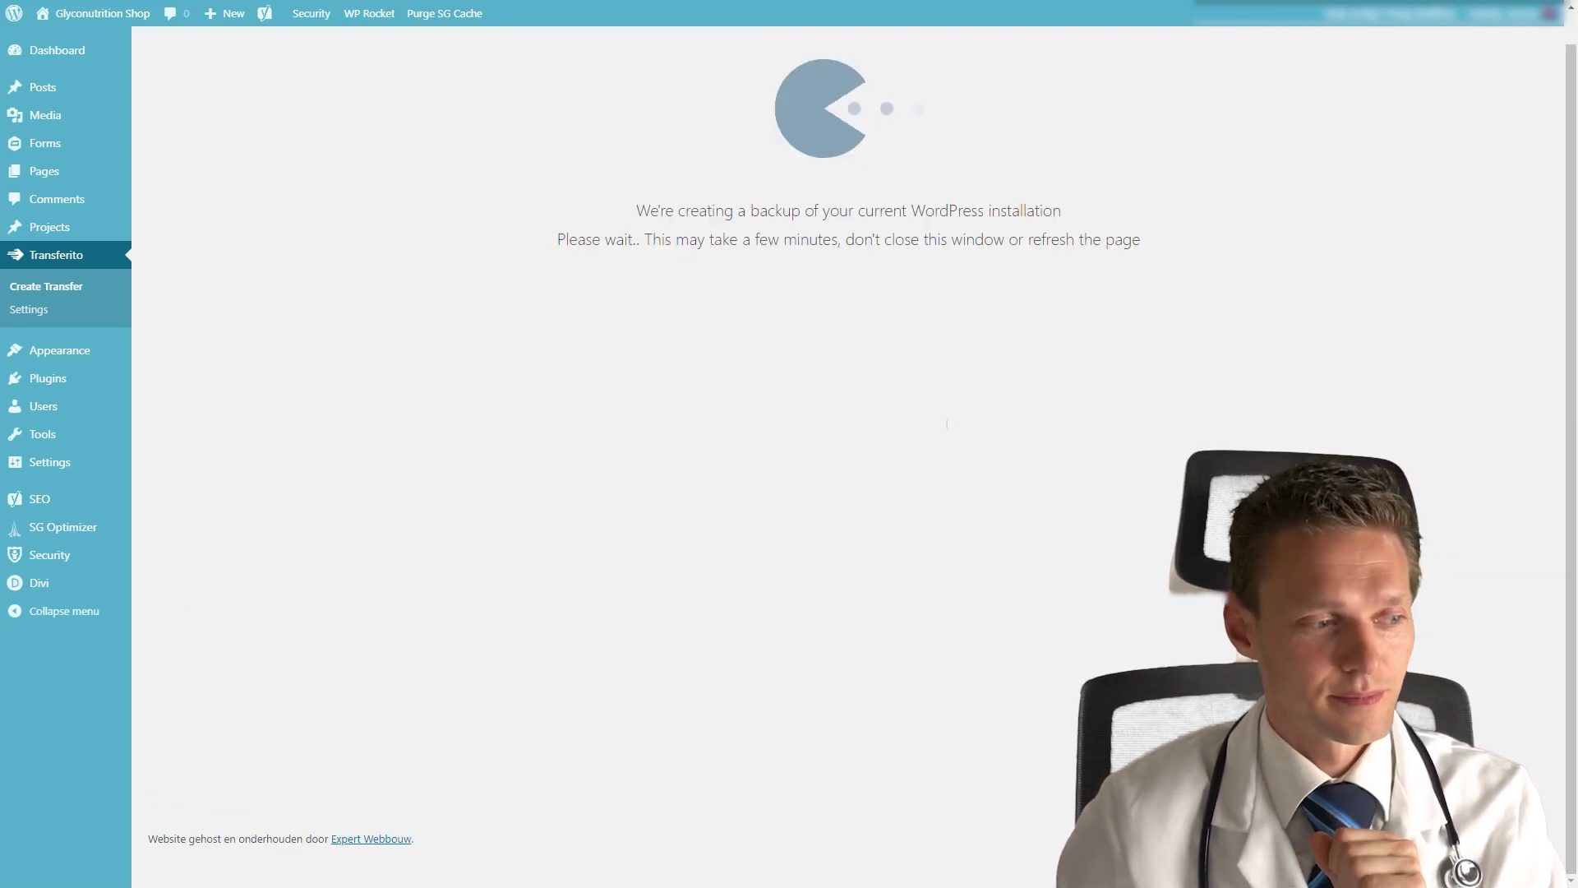
{"action": "key", "text": "alt+Tab"}
{"action": "left_click", "coordinate": [747, 629]}
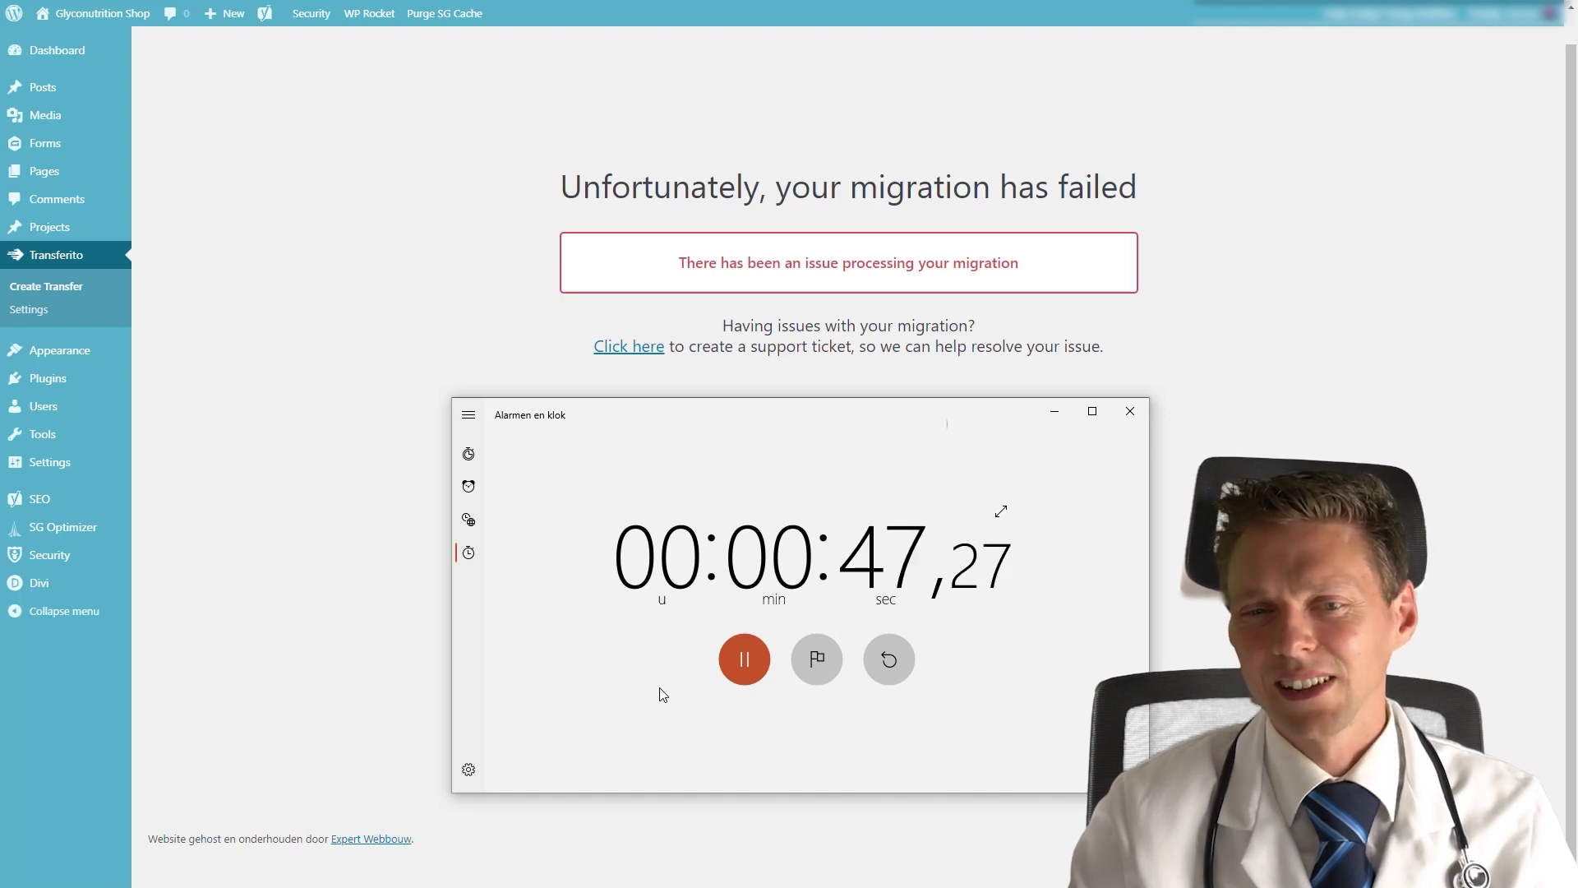
{"action": "left_click", "coordinate": [727, 660]}
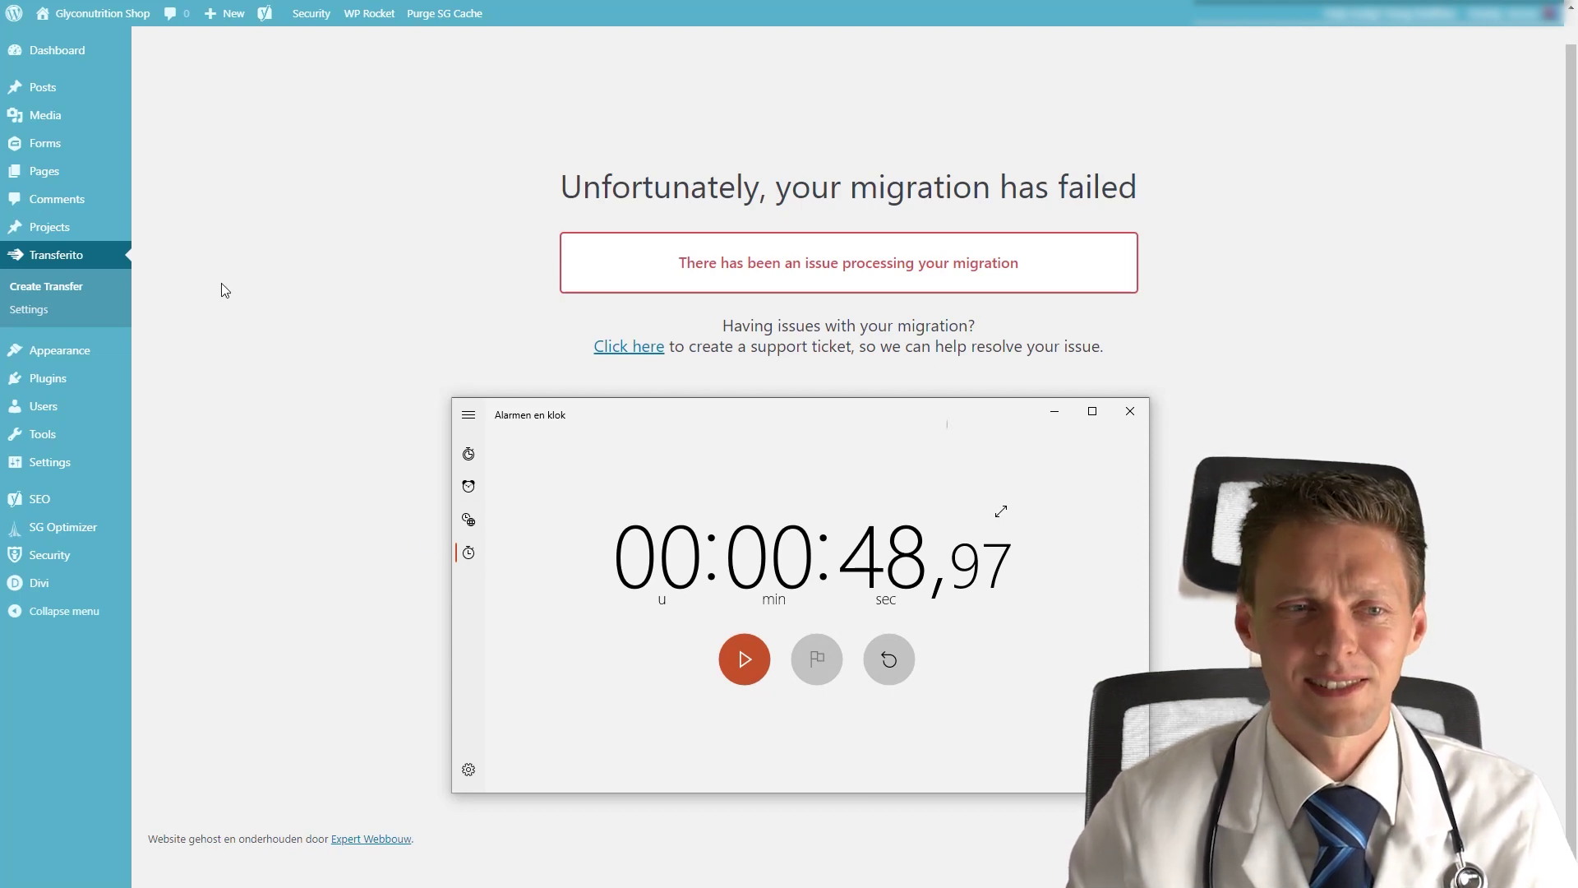
{"action": "mouse_move", "coordinate": [61, 174]}
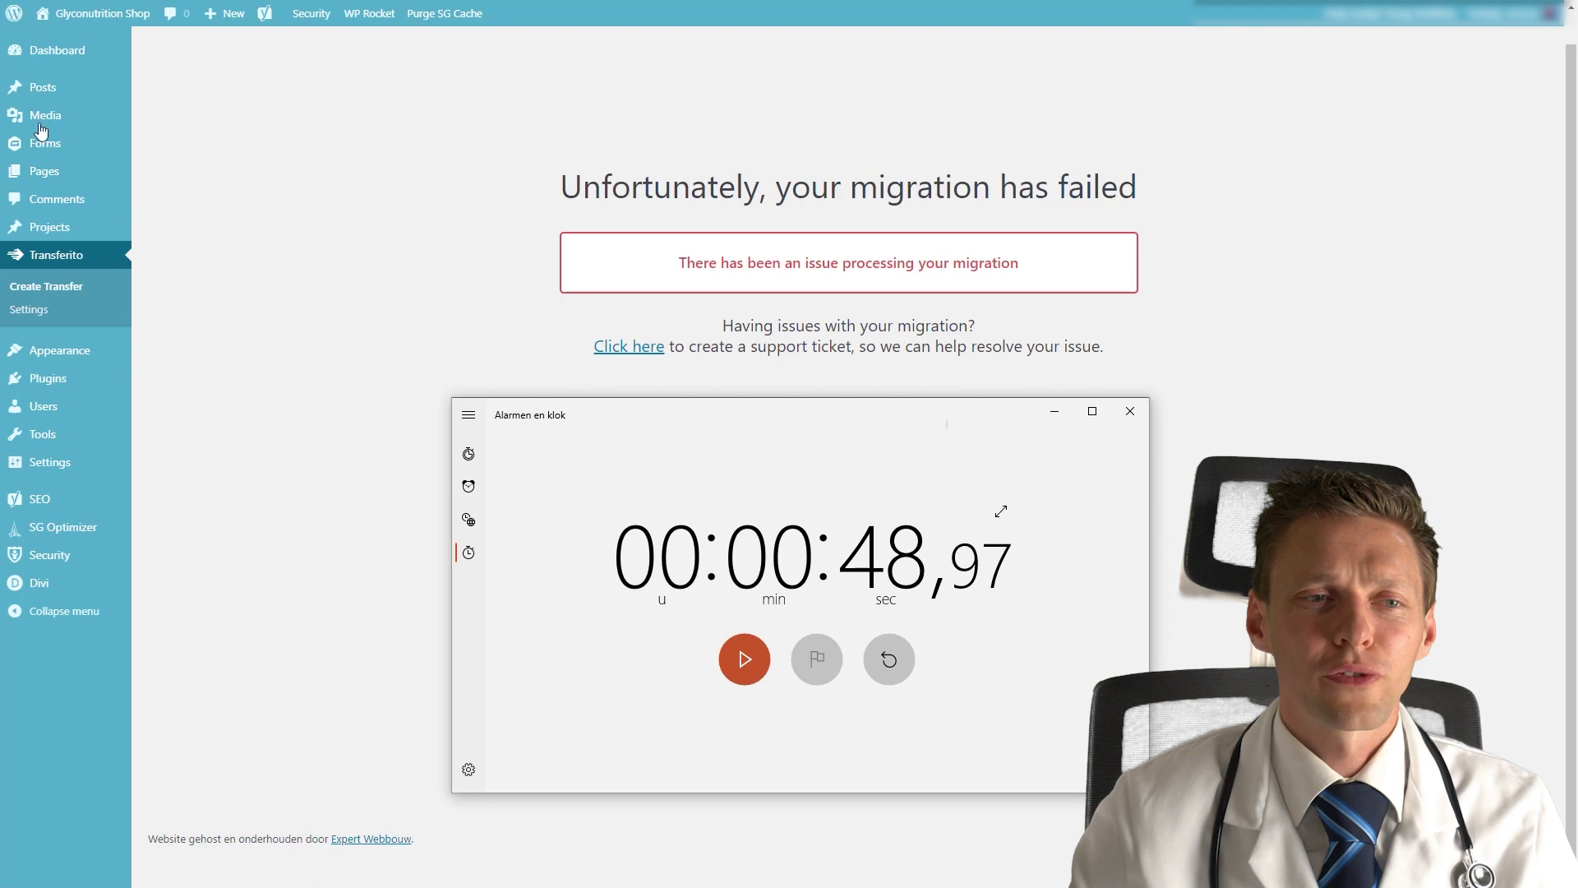
{"action": "mouse_move", "coordinate": [80, 238]}
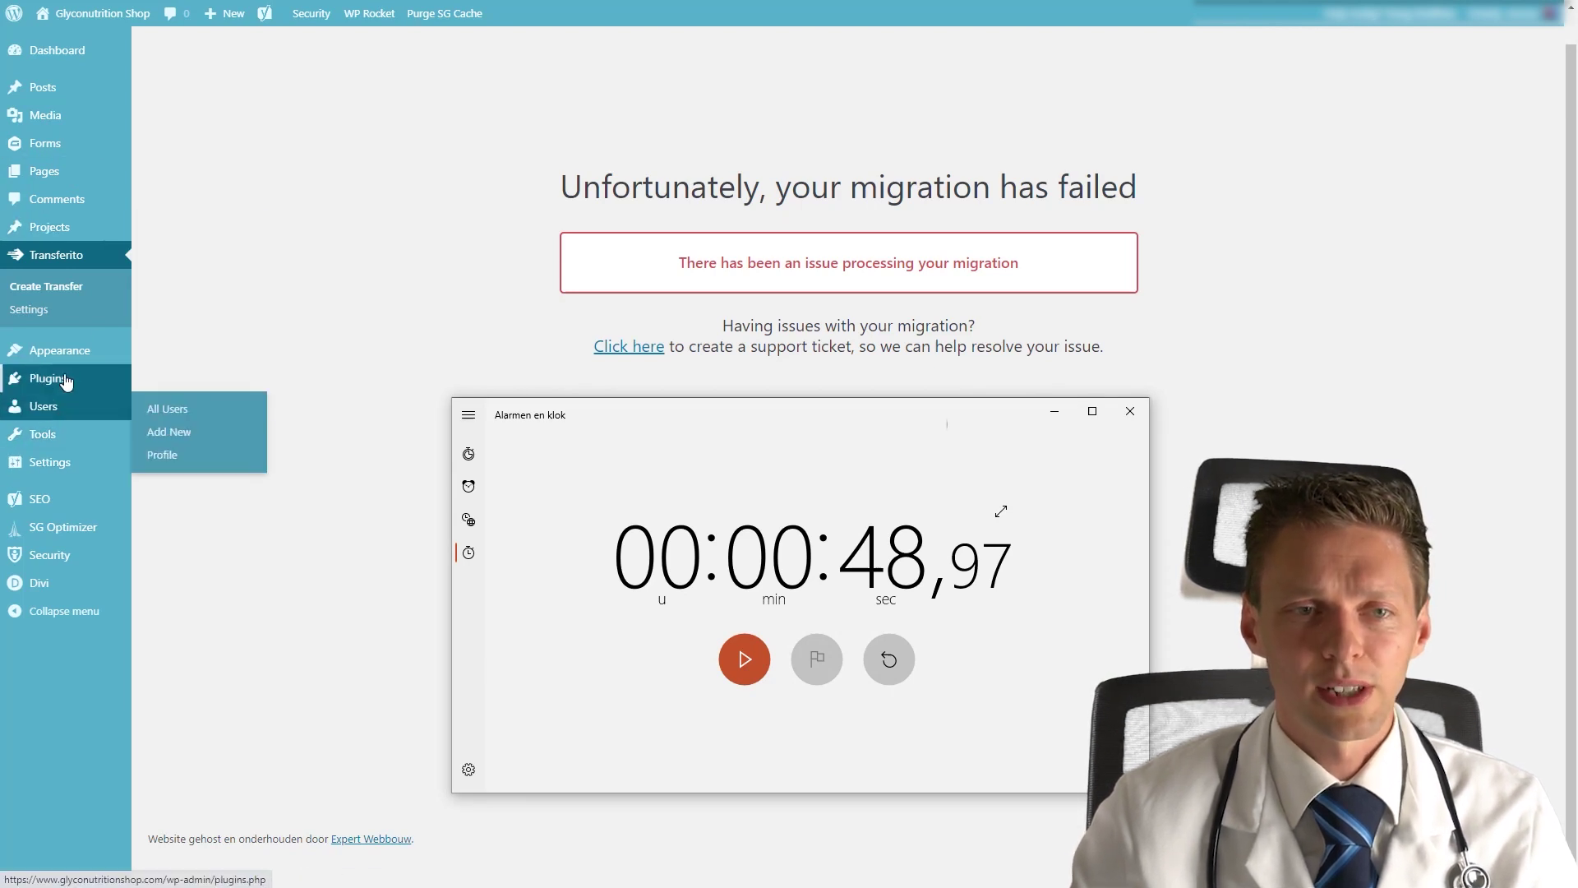
Clear the WP Rocket cache and reload the failing page.
{"action": "mouse_move", "coordinate": [372, 13]}
{"action": "left_click", "coordinate": [380, 68]}
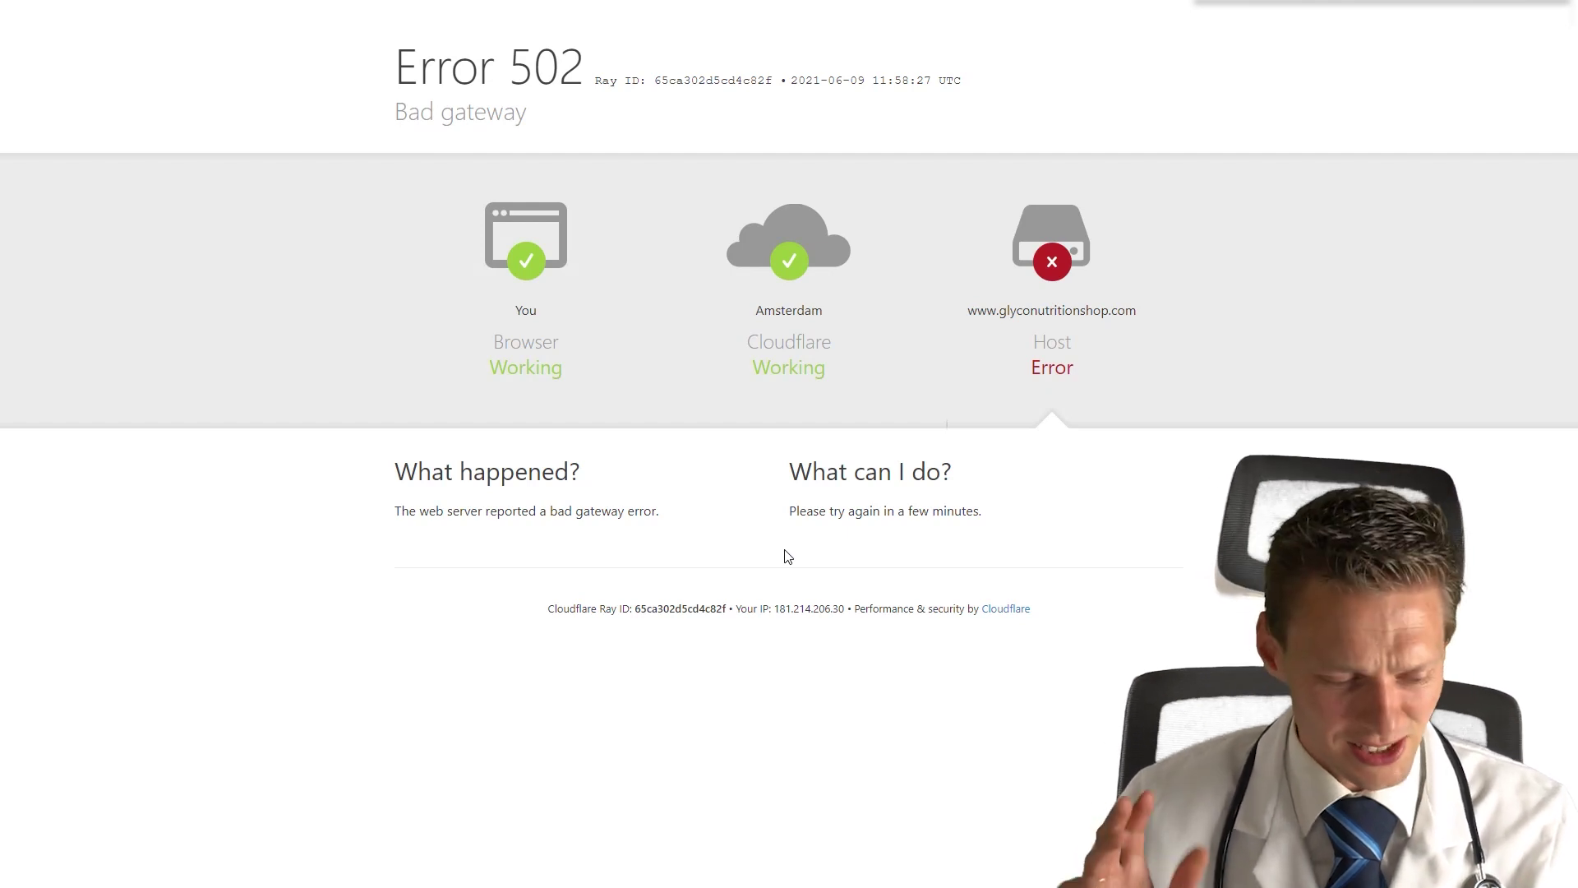
{"action": "key", "text": "F5"}
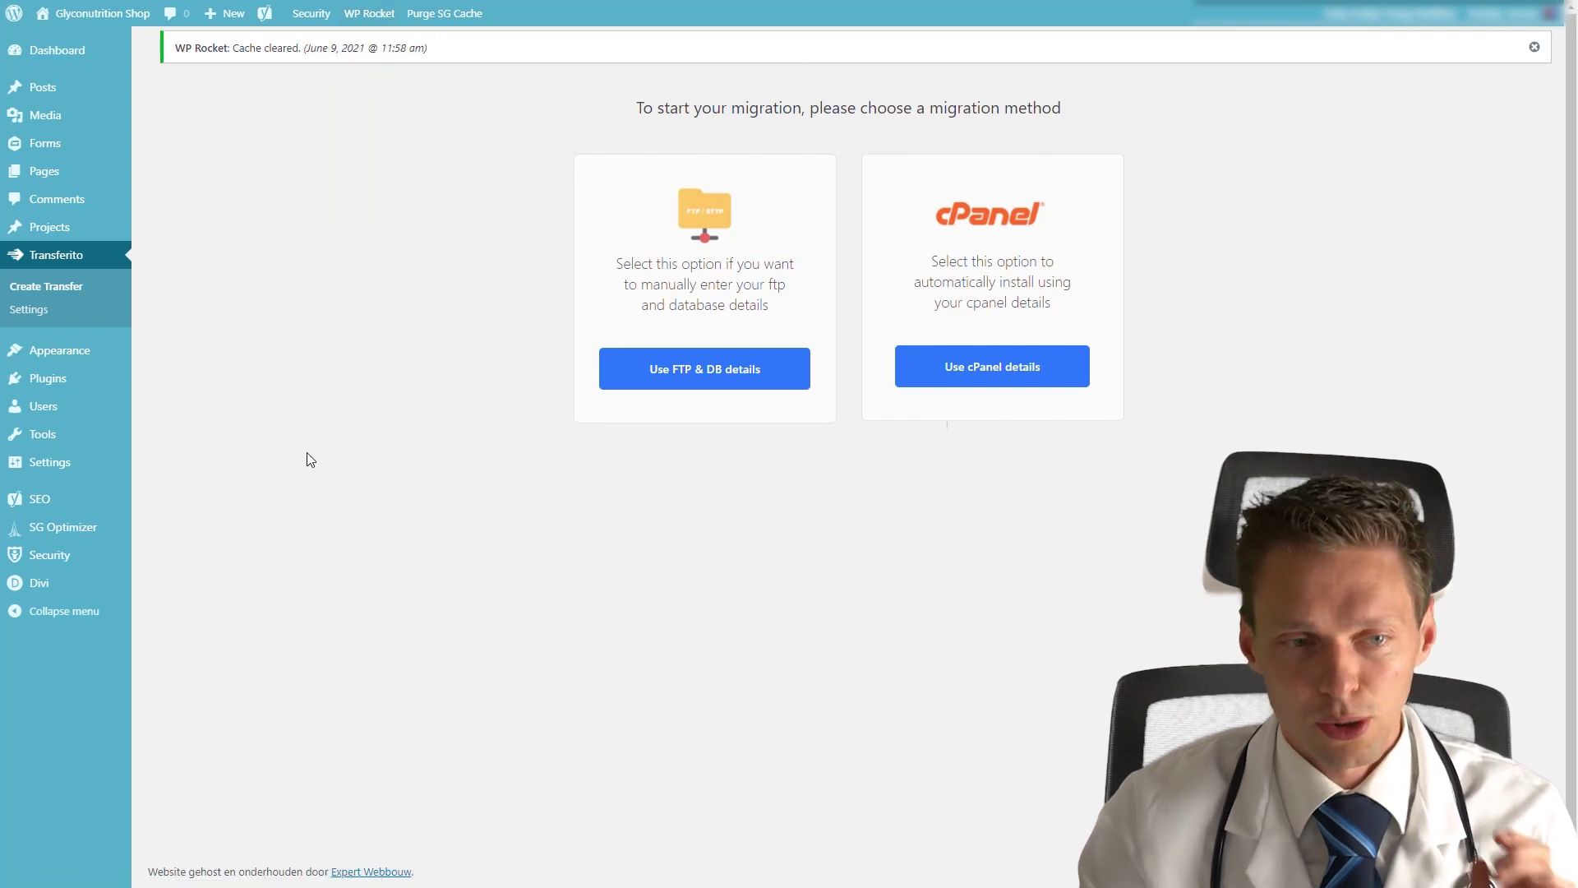
Deactivate WP Rocket from the Plugins list, giving temporary deactivation as the reason.
{"action": "left_click", "coordinate": [166, 385]}
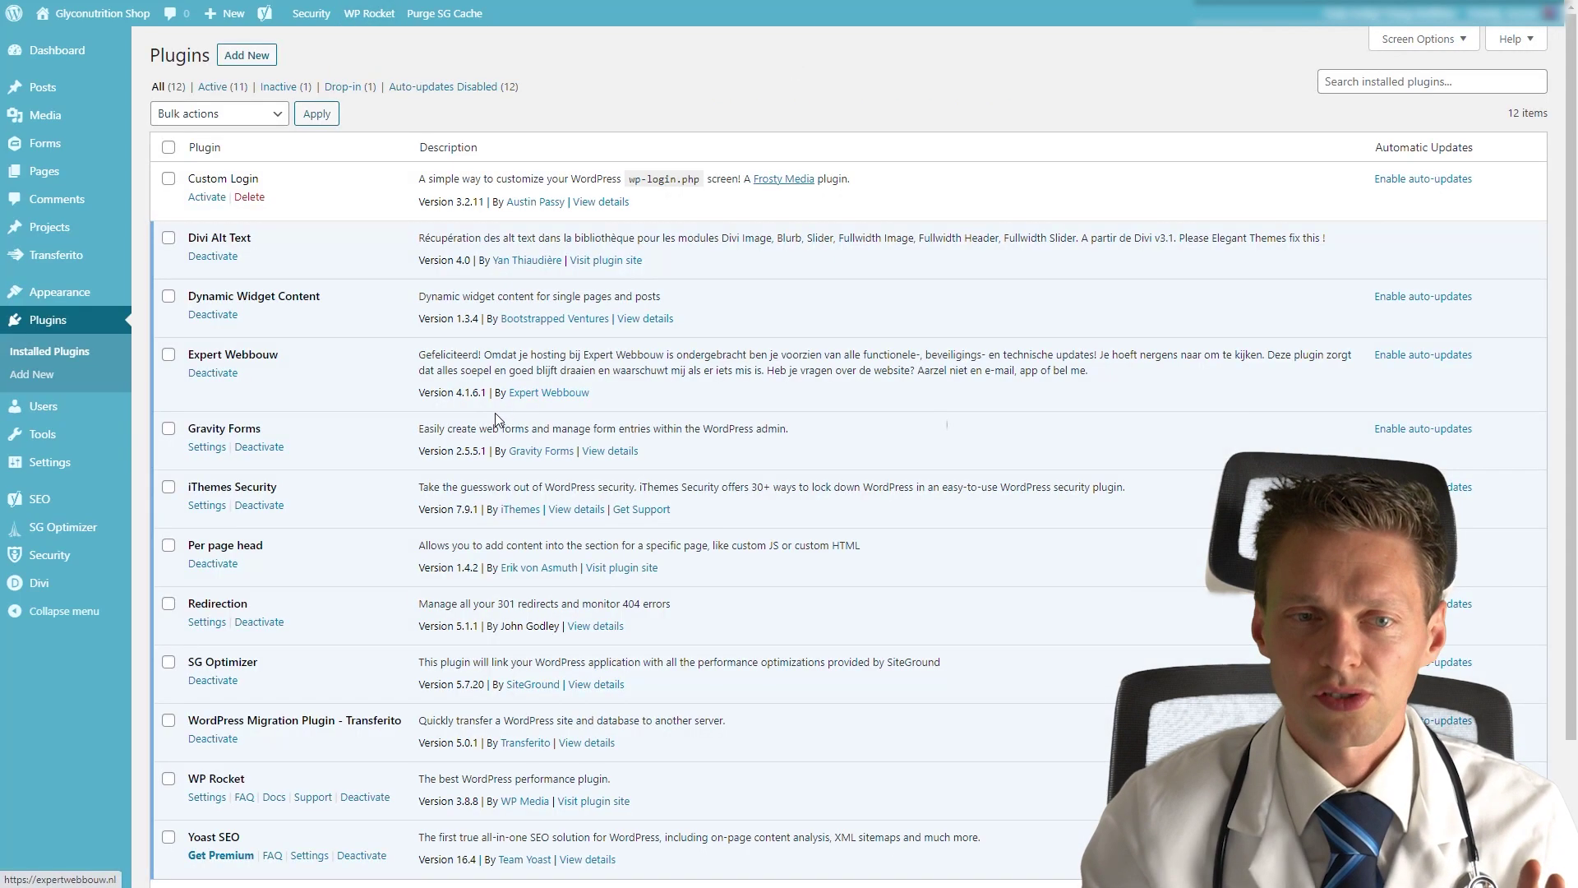
{"action": "scroll", "coordinate": [480, 387], "scroll_direction": "down", "scroll_amount": 2}
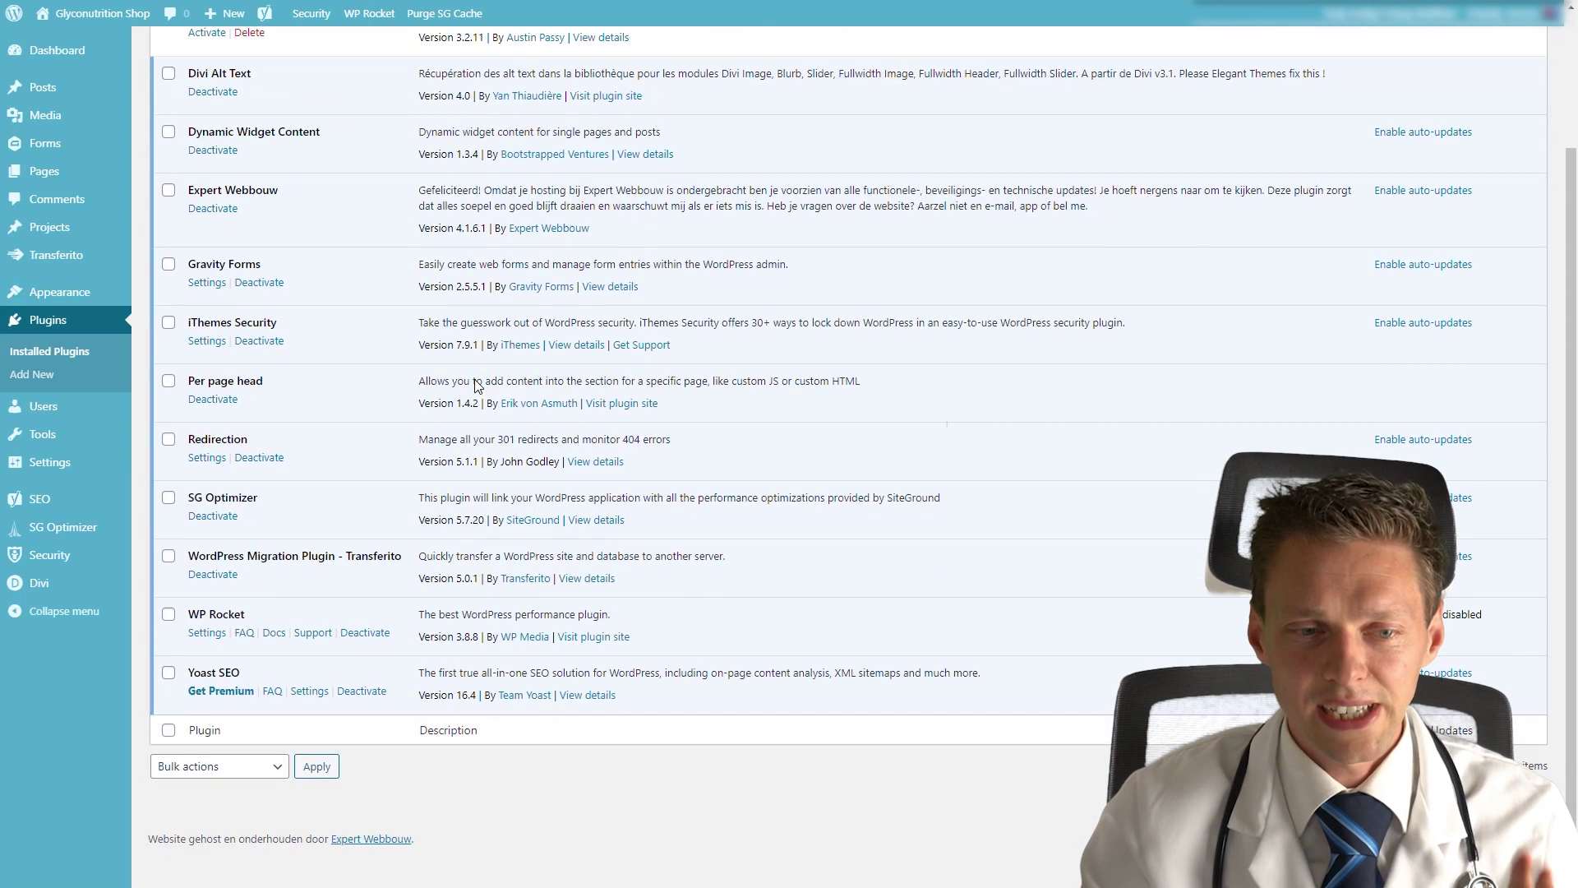
{"action": "left_click", "coordinate": [365, 633]}
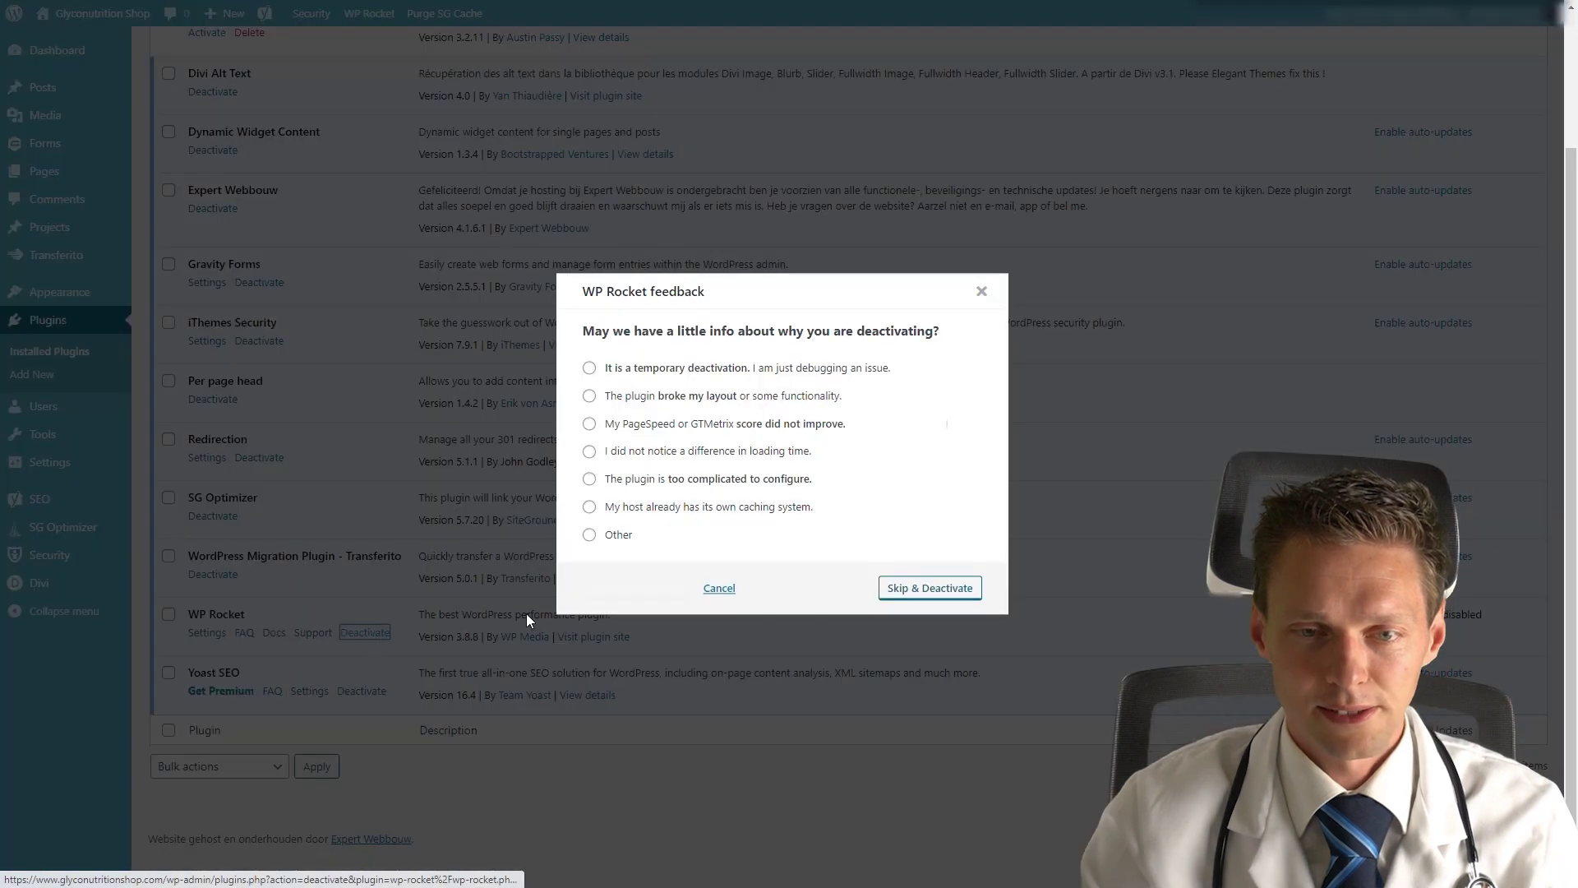
{"action": "left_click", "coordinate": [647, 369]}
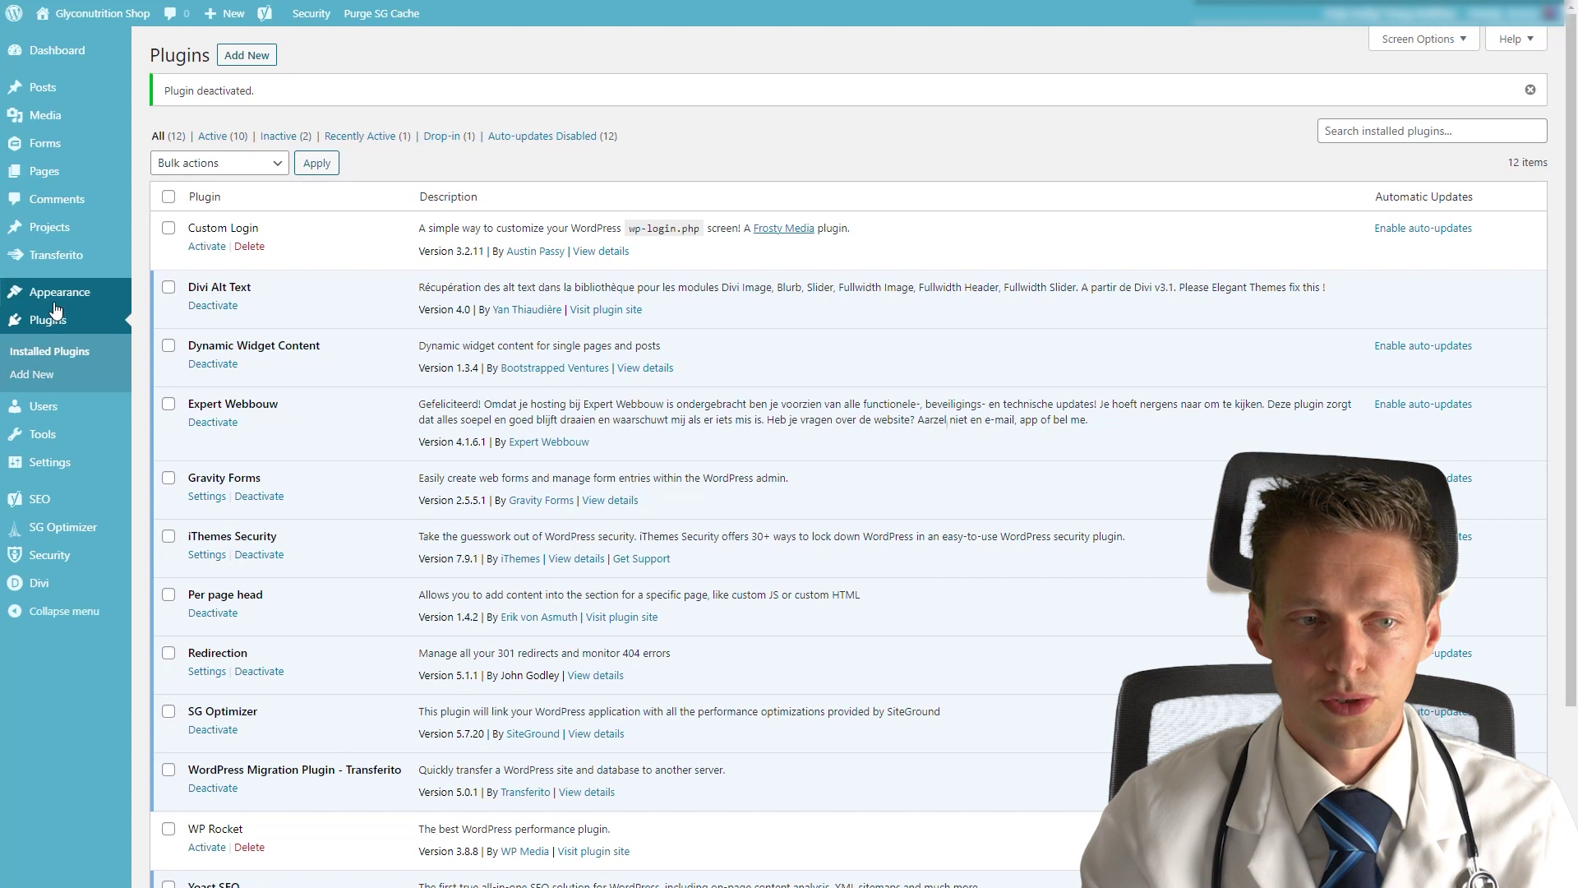
Create a new FTP transfer with host glyconutritionshop.com, the FTP credentials and the test-site URL.
{"action": "mouse_move", "coordinate": [57, 270]}
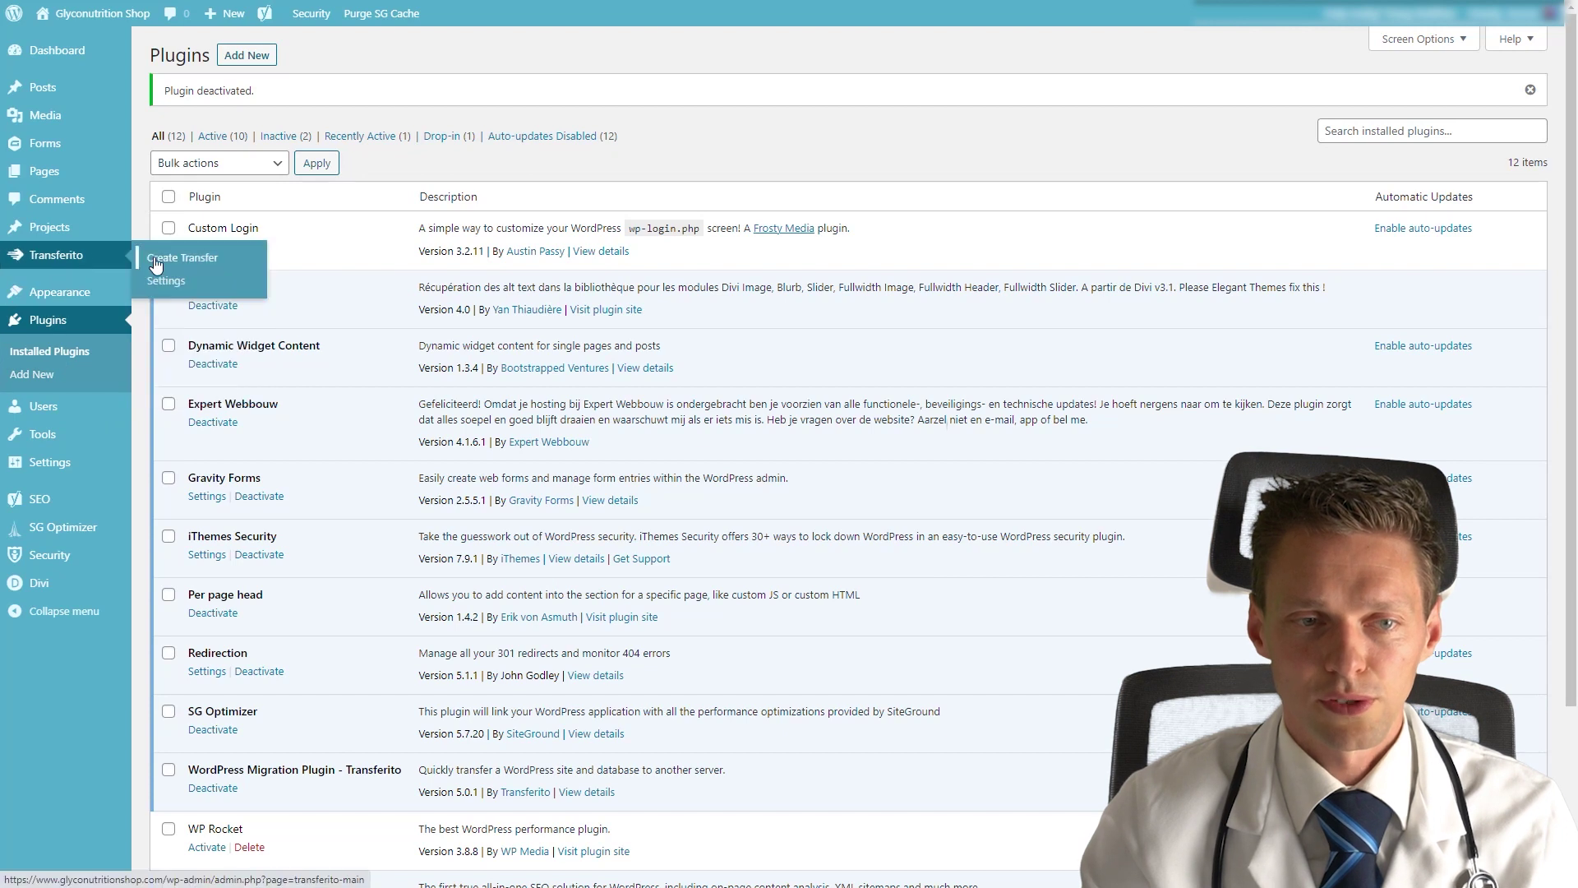
{"action": "left_click", "coordinate": [185, 261]}
{"action": "left_click", "coordinate": [752, 331]}
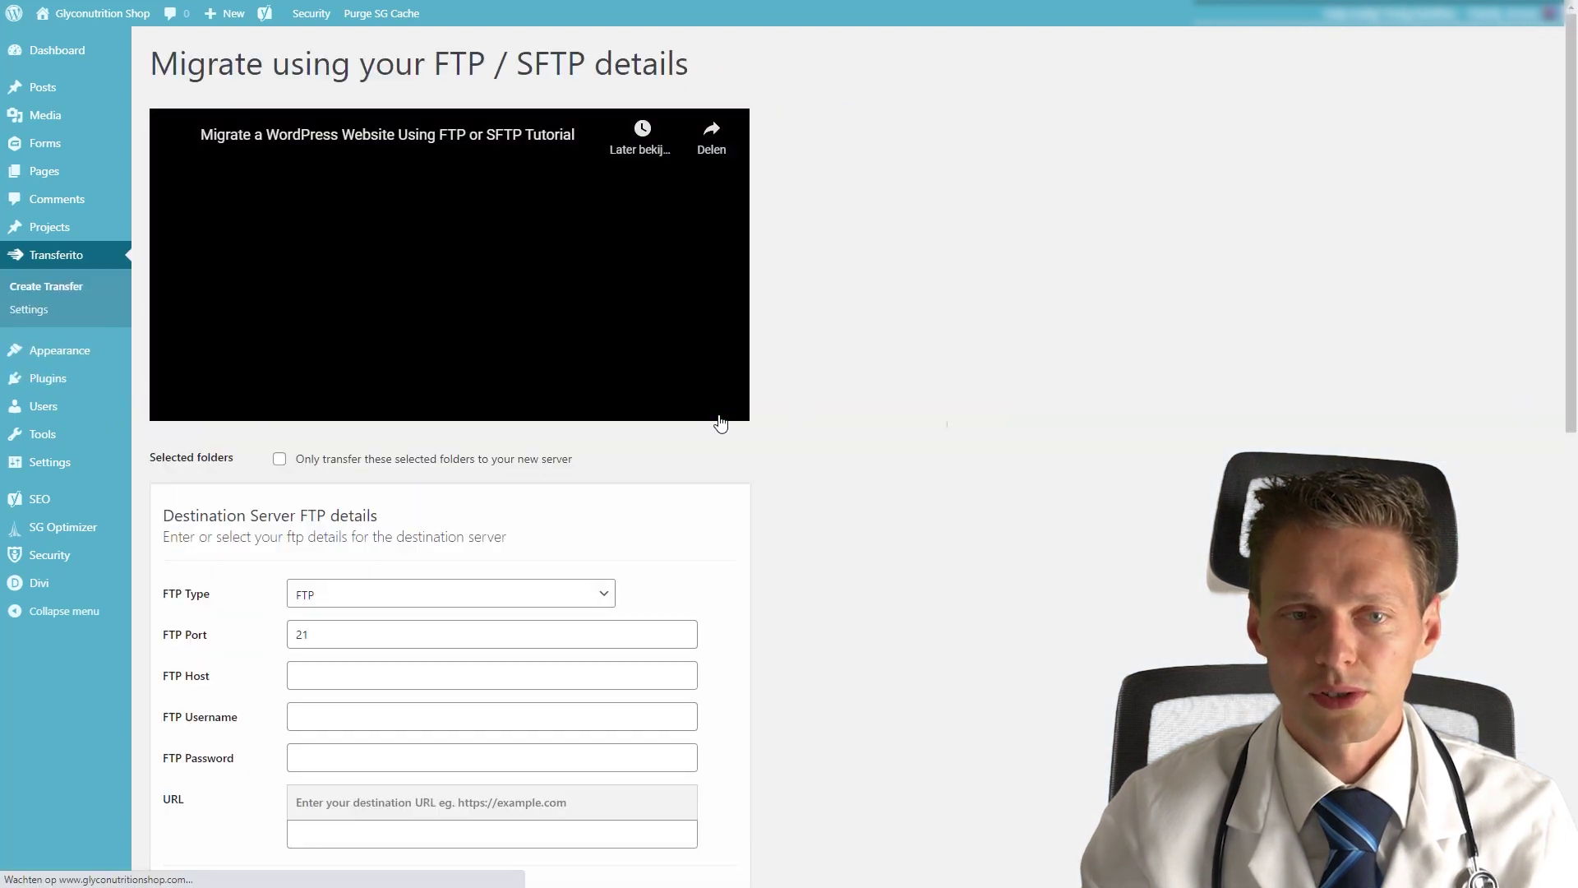
{"action": "scroll", "coordinate": [878, 412], "scroll_direction": "down", "scroll_amount": 3}
{"action": "left_click", "coordinate": [366, 425]}
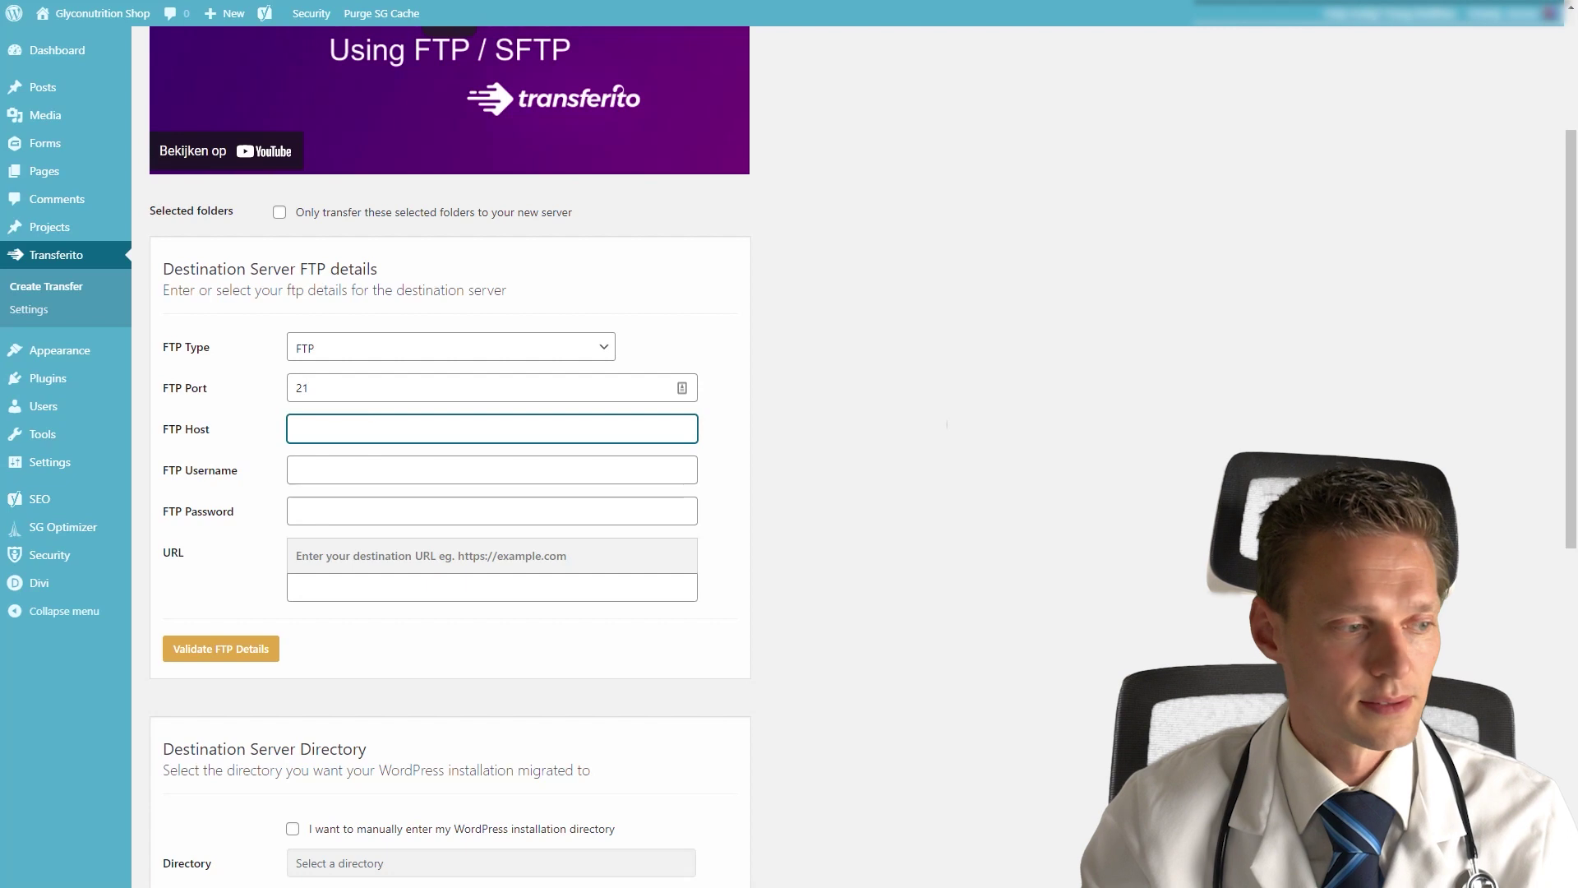
{"action": "left_click", "coordinate": [357, 440]}
{"action": "type", "text": "glyconutritionshop.com"}
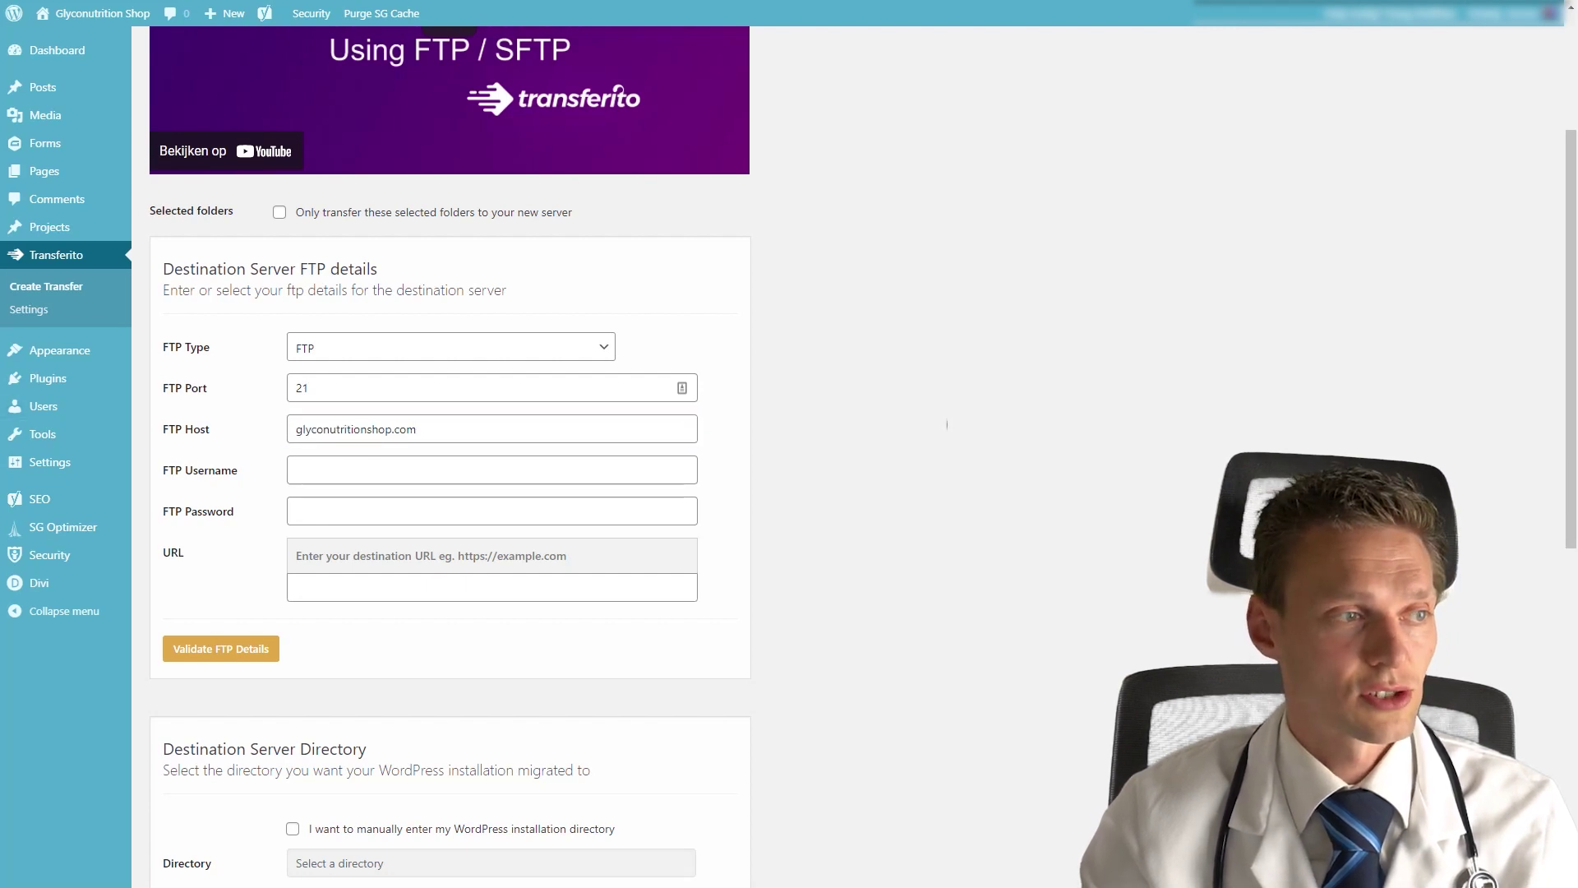
{"action": "left_click", "coordinate": [329, 475]}
{"action": "key", "text": "ctrl+v"}
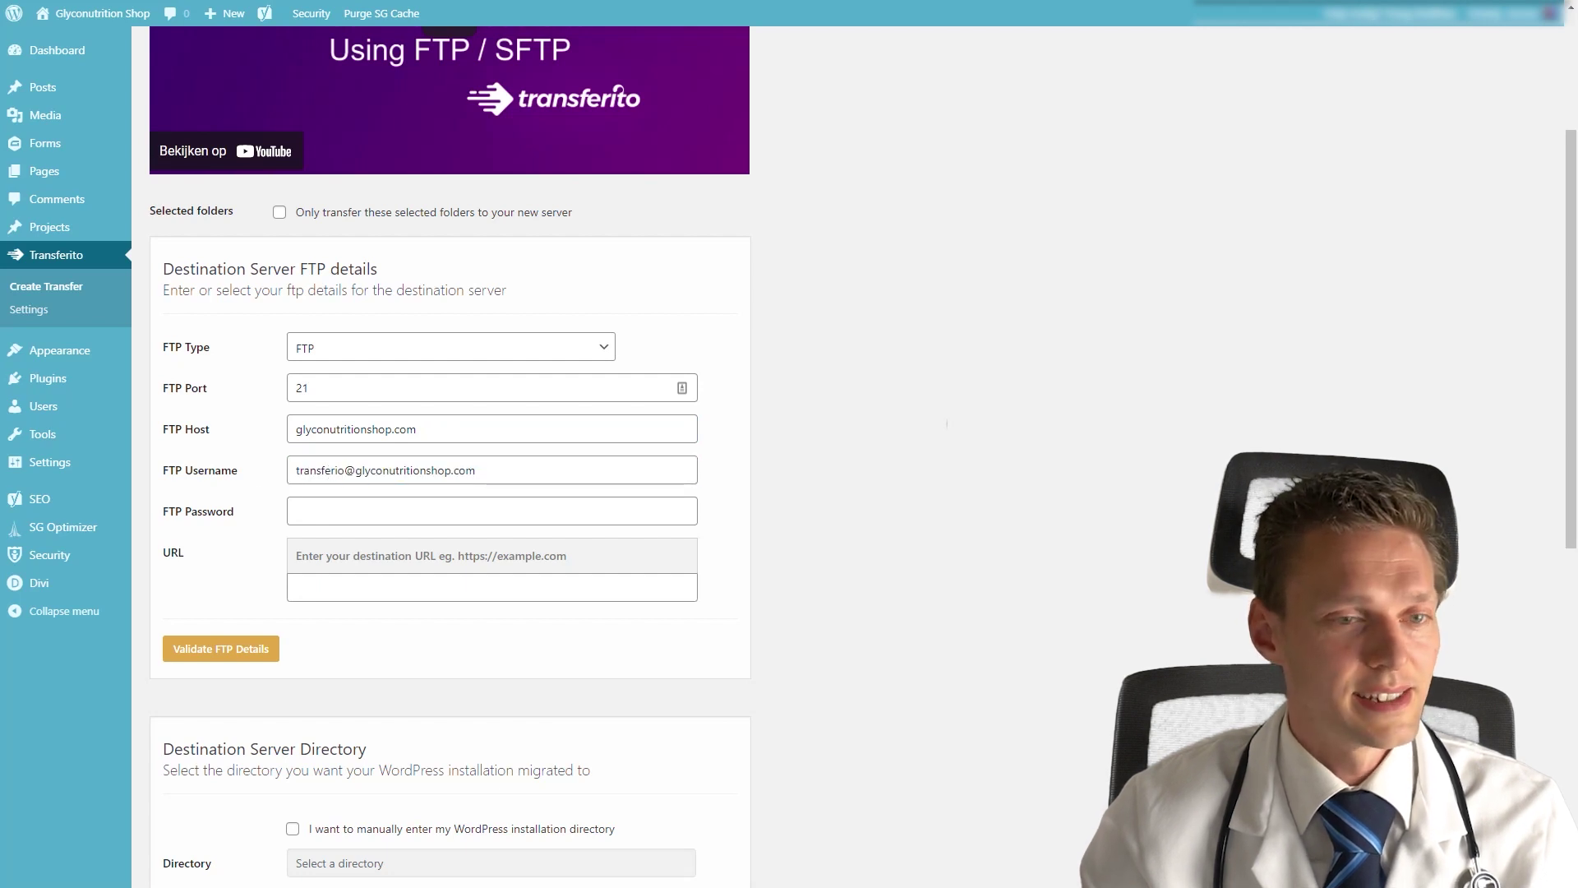
{"action": "left_click", "coordinate": [296, 509]}
{"action": "key", "text": "ctrl+v"}
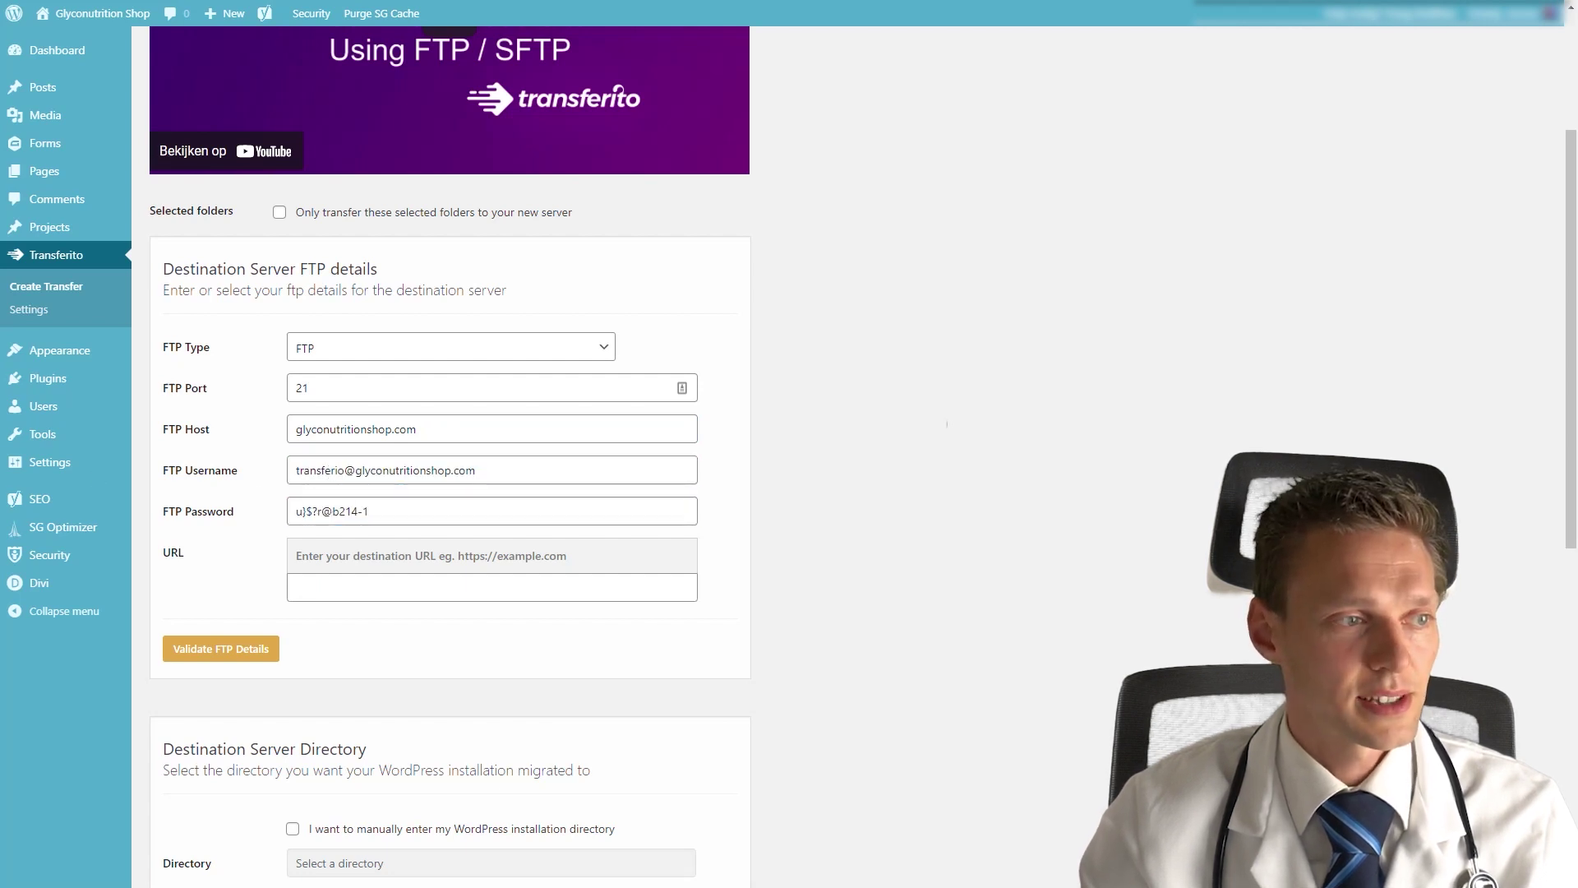
{"action": "left_click", "coordinate": [359, 589]}
{"action": "type", "text": "https://transferito-test.glyconutritionshop.com/"}
Set /public_html as the installation directory.
{"action": "scroll", "coordinate": [529, 669], "scroll_direction": "down", "scroll_amount": 6}
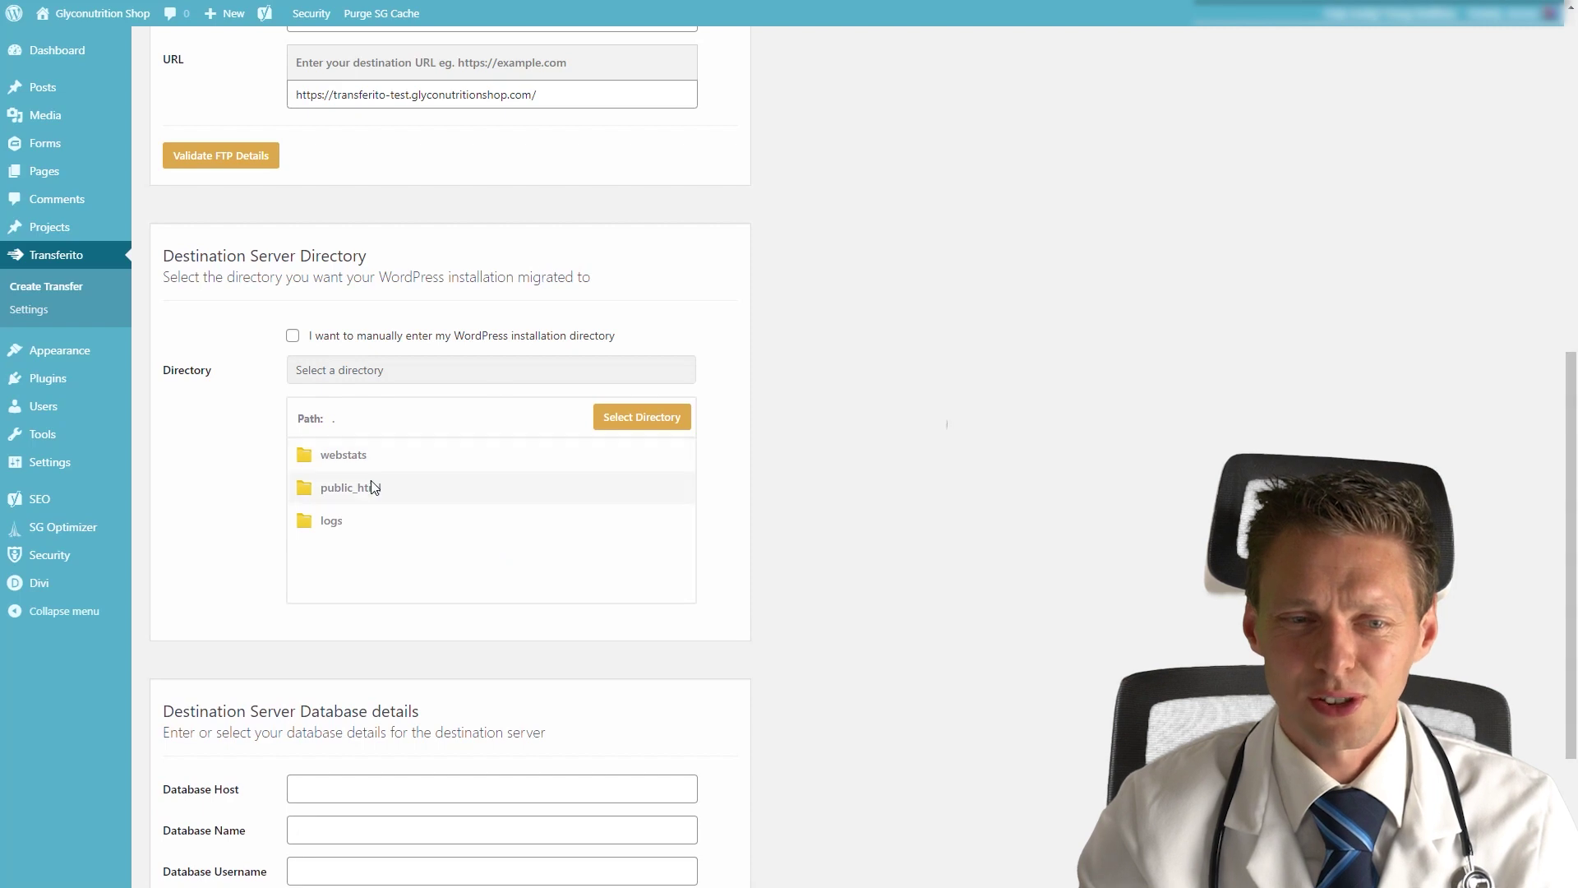
{"action": "left_click", "coordinate": [370, 487]}
{"action": "left_click", "coordinate": [644, 419]}
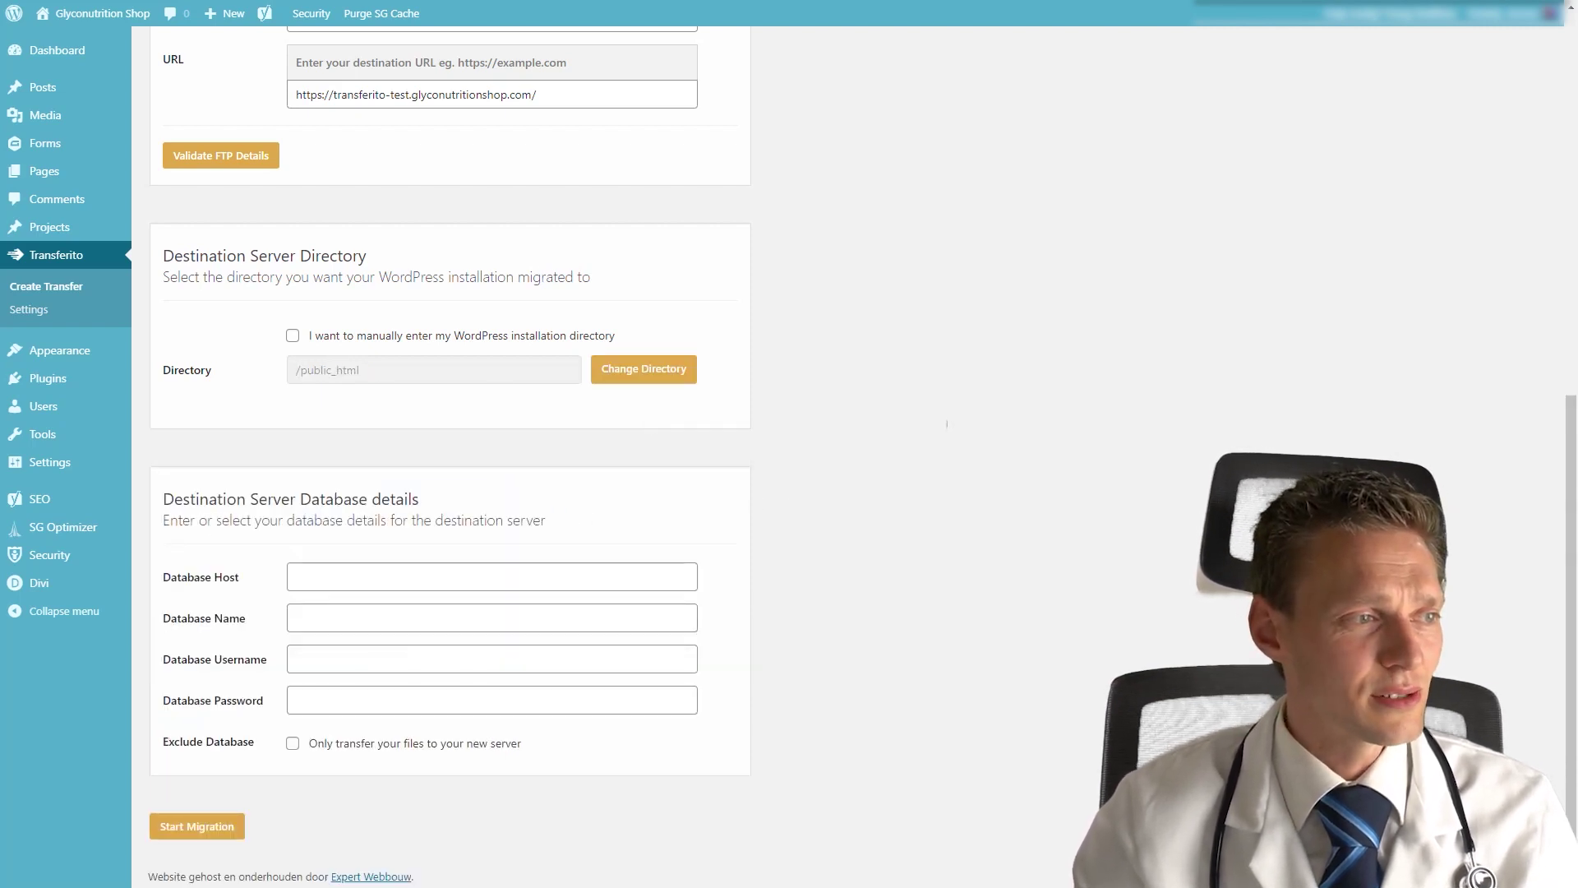
Enter localhost plus the database name, username and password, then start the migration.
{"action": "left_click", "coordinate": [344, 603]}
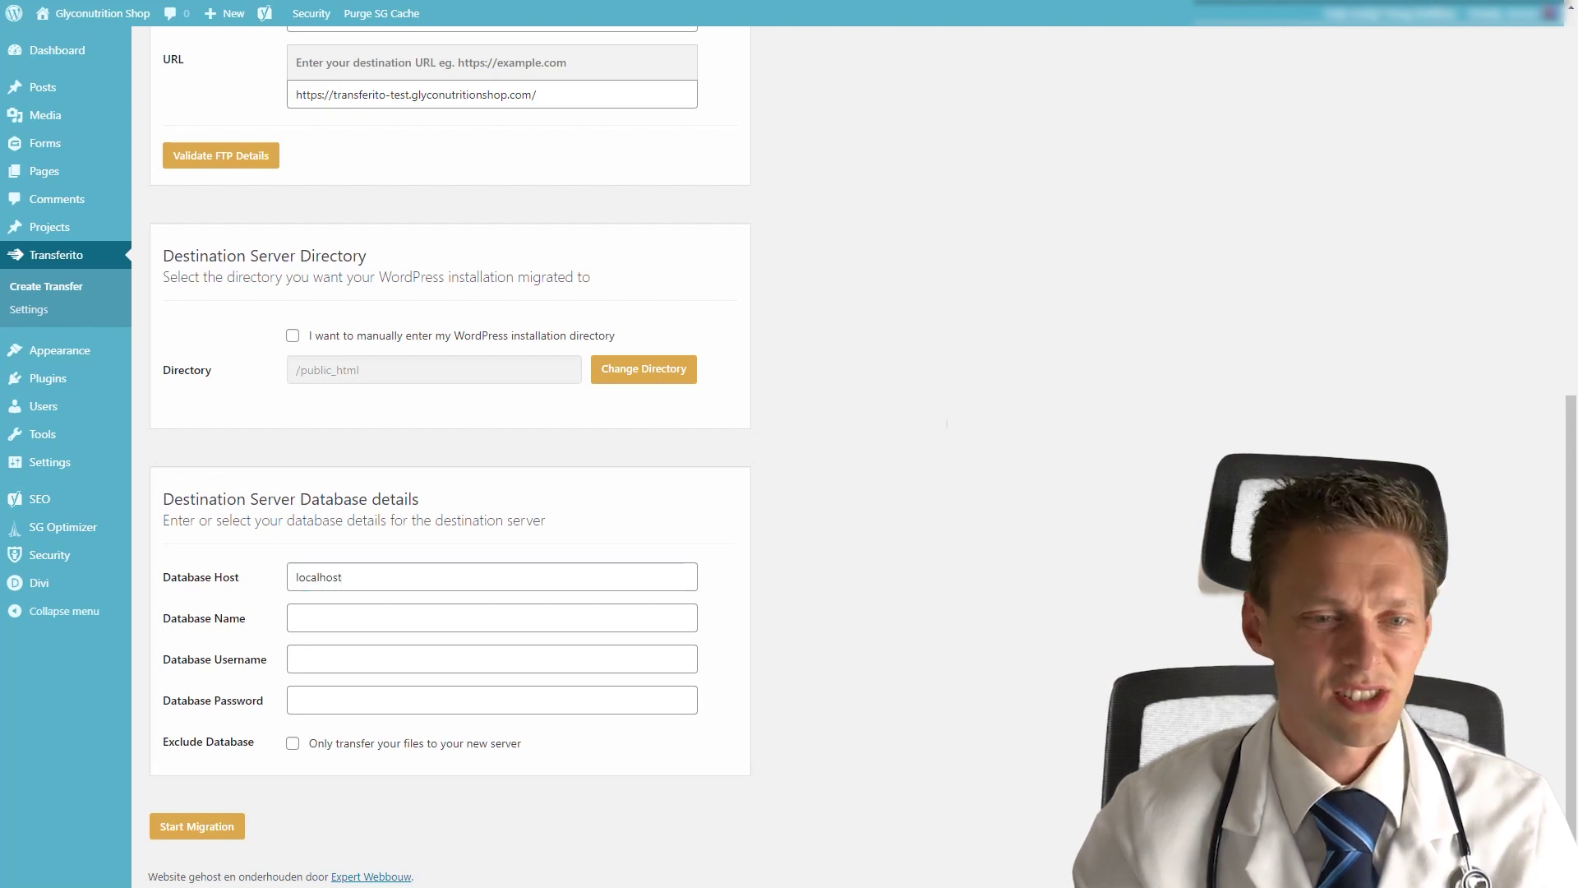
{"action": "left_click", "coordinate": [310, 618]}
{"action": "key", "text": "ctrl+v"}
{"action": "left_click", "coordinate": [493, 659]}
{"action": "key", "text": "ctrl+v"}
{"action": "left_click", "coordinate": [581, 700]}
{"action": "key", "text": "ctrl+v"}
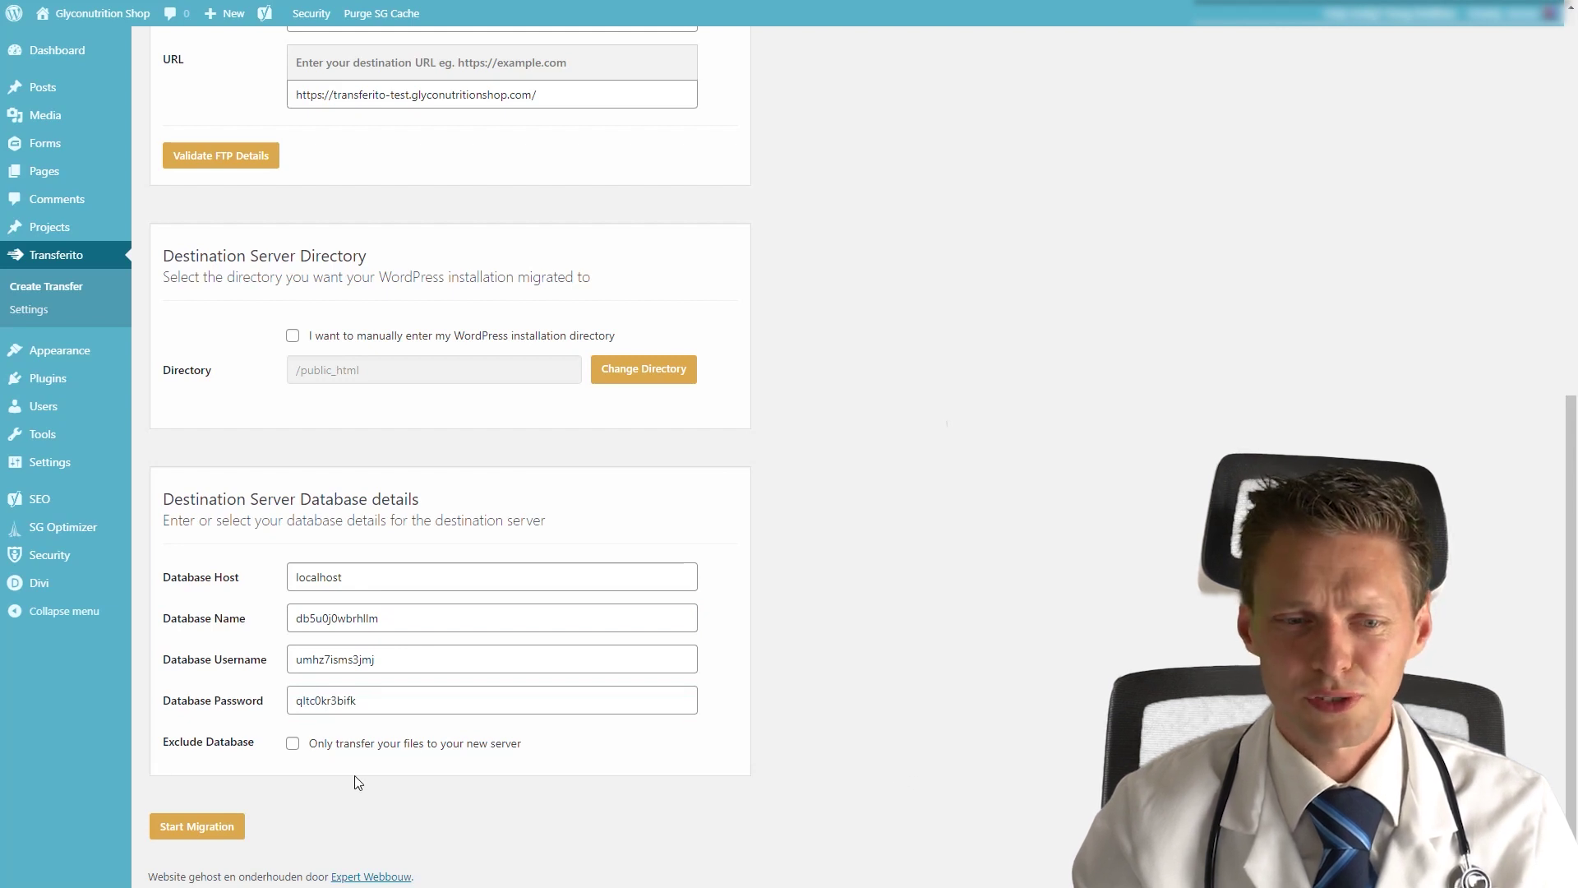
{"action": "left_click", "coordinate": [214, 822]}
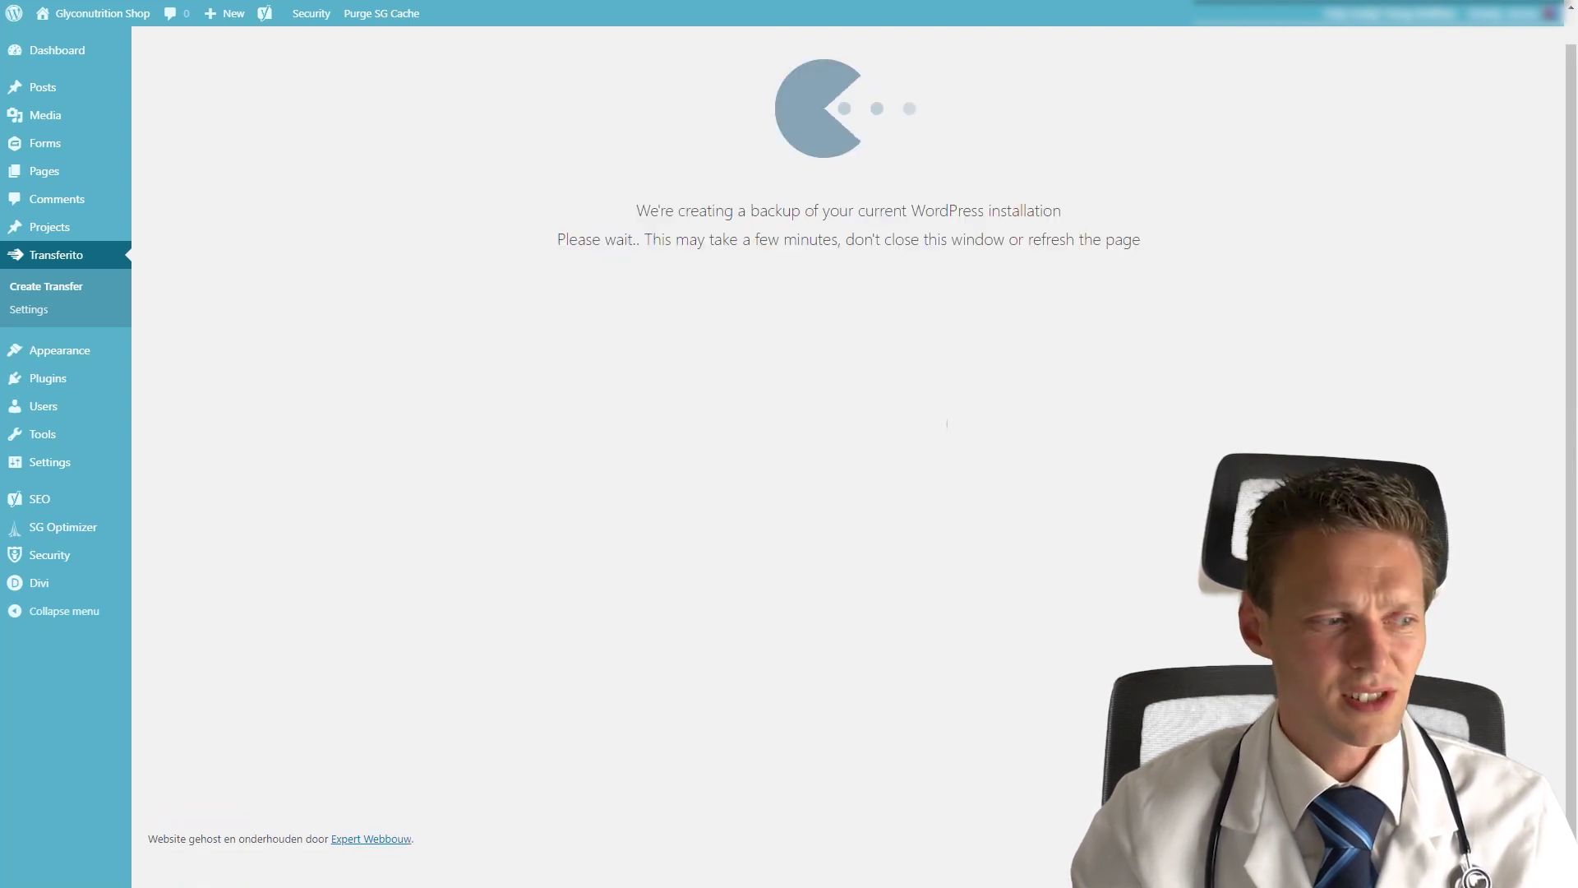
Reset and time the restarted migration with the stopwatch until it fails, then minimize the stopwatch.
{"action": "key", "text": "alt+Tab"}
{"action": "left_click", "coordinate": [889, 659]}
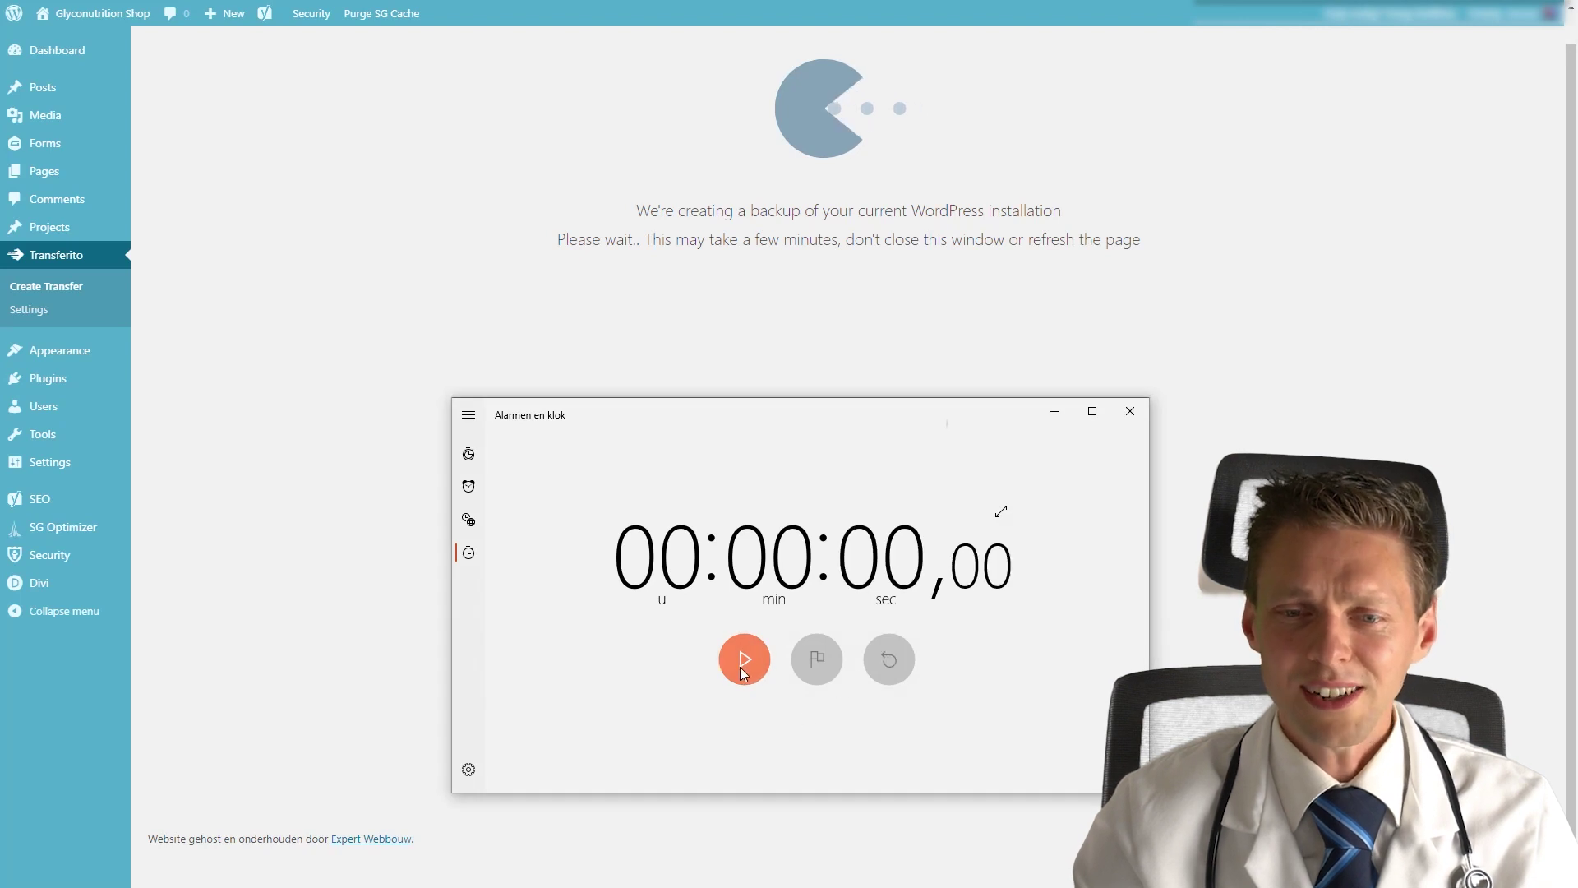
{"action": "left_click", "coordinate": [744, 659]}
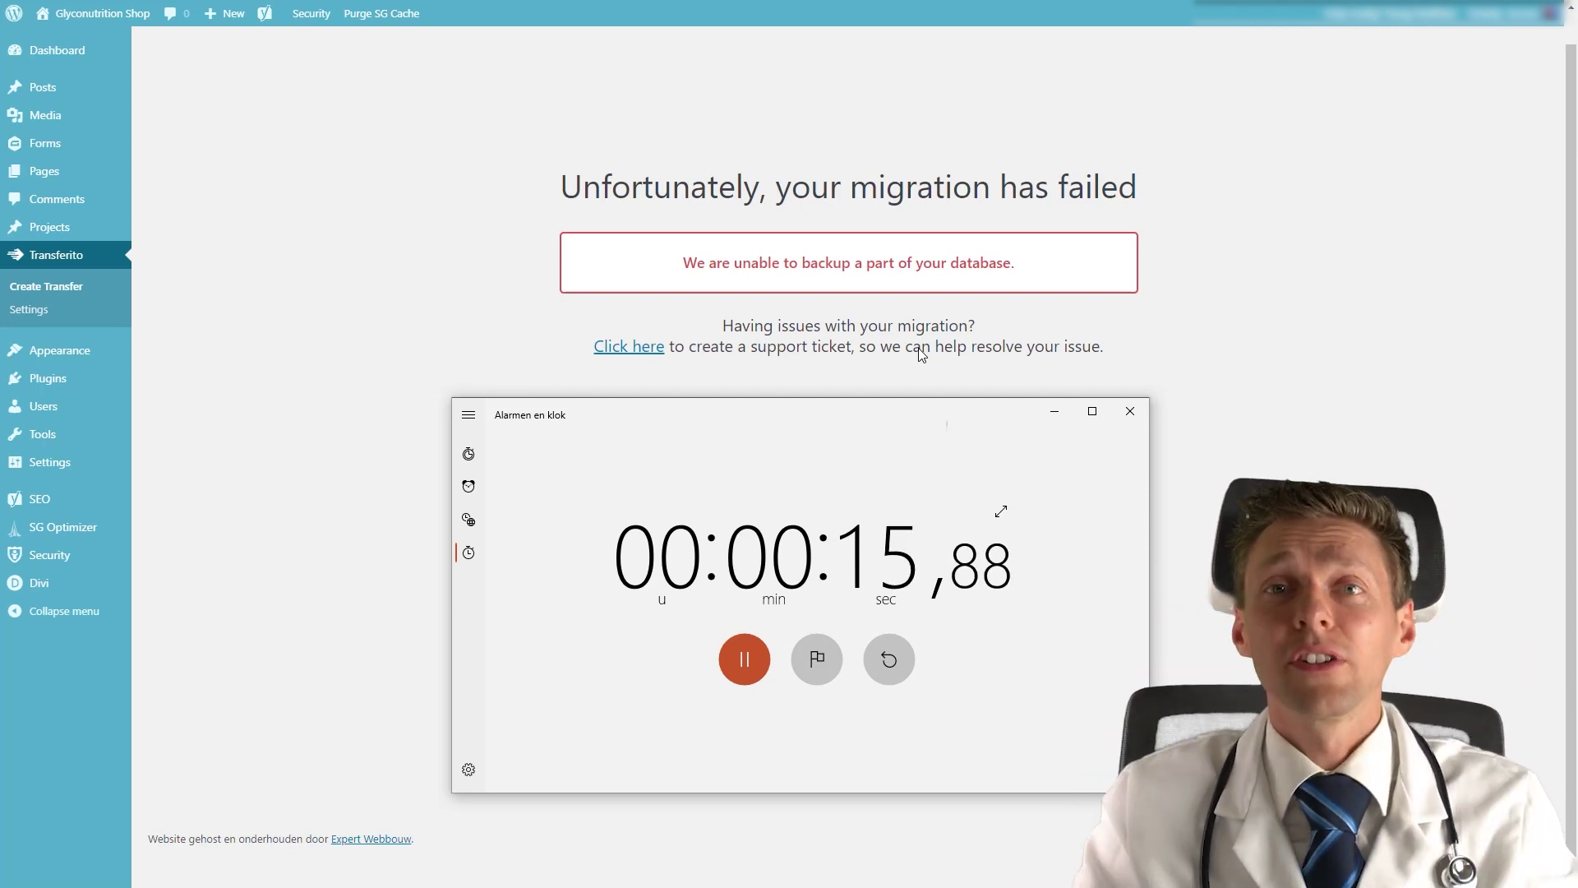
{"action": "key", "text": "space"}
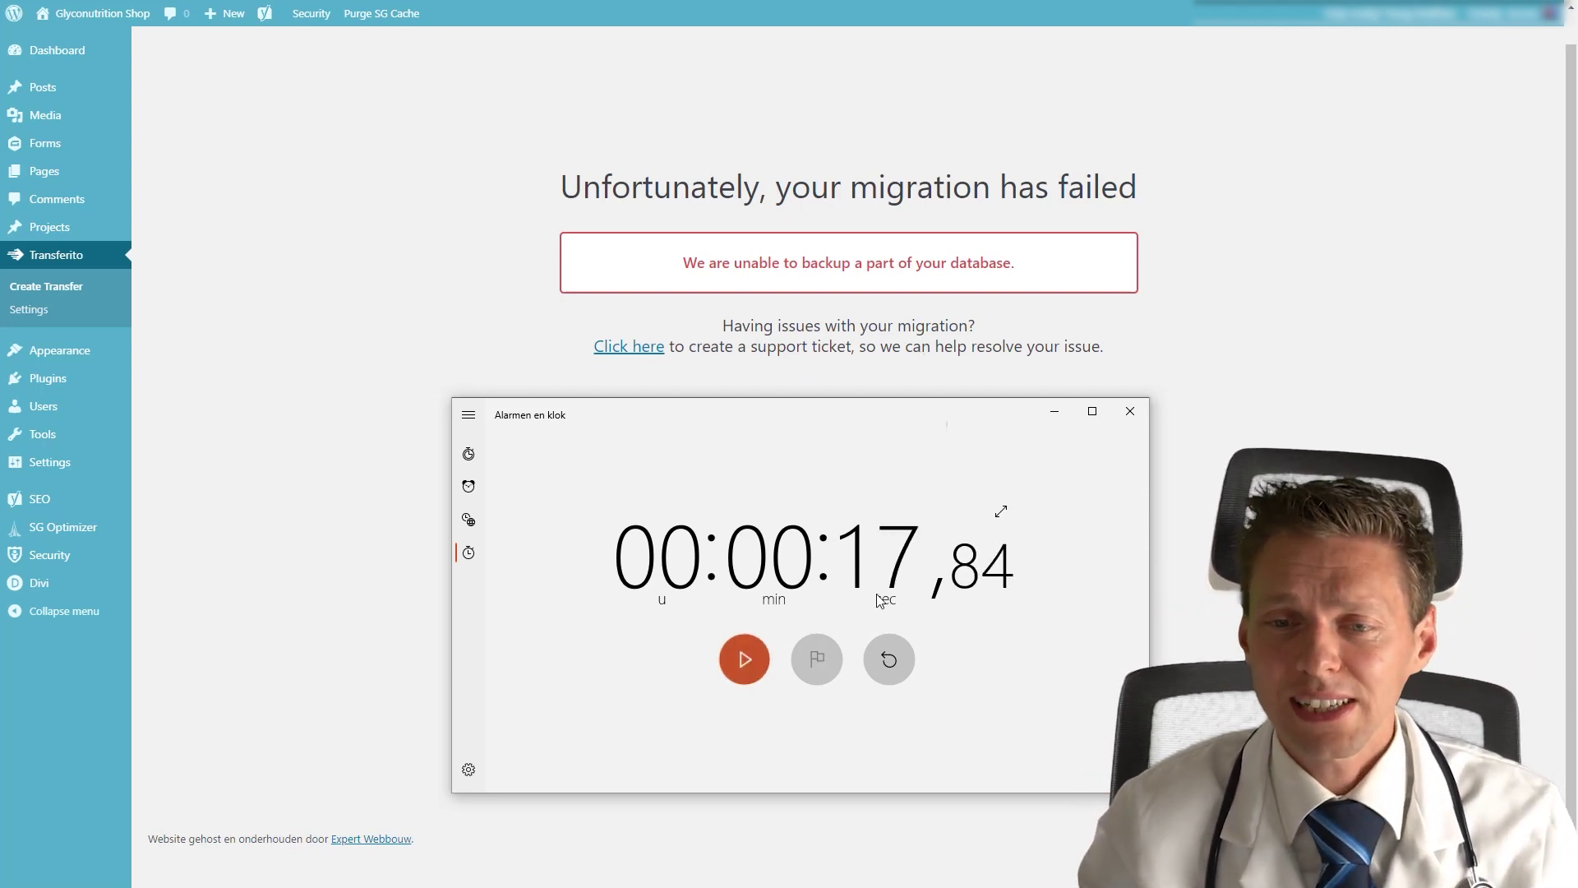
{"action": "left_click", "coordinate": [1068, 419]}
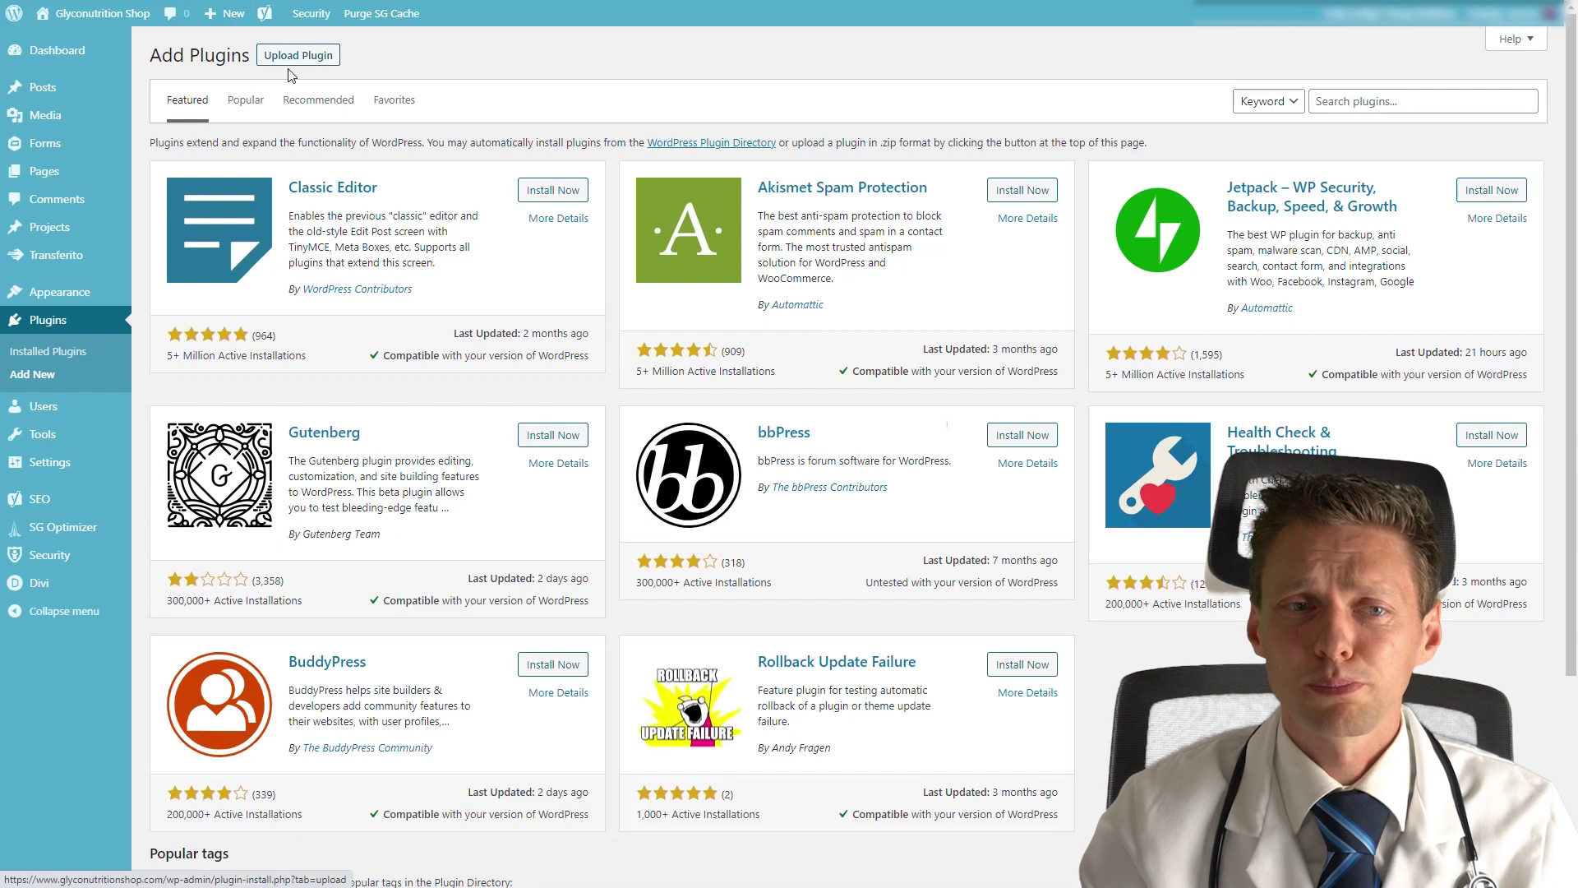
Upload the all-in-one-wp-migration zip, install it and activate All-in-One WP Migration 6.77.
{"action": "left_click", "coordinate": [297, 55]}
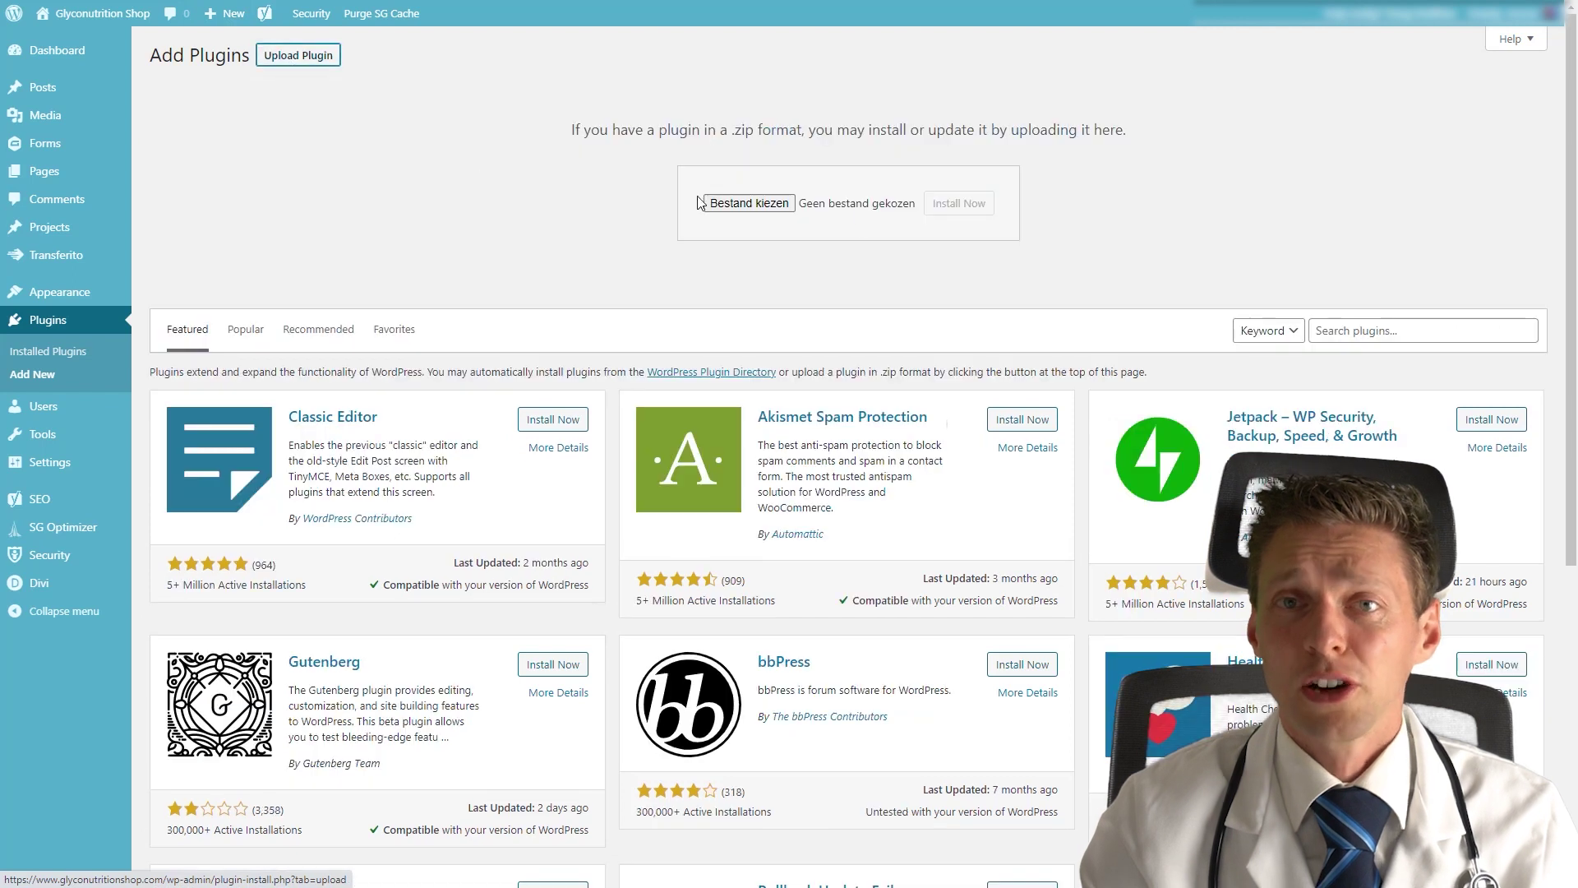
{"action": "left_click", "coordinate": [748, 203]}
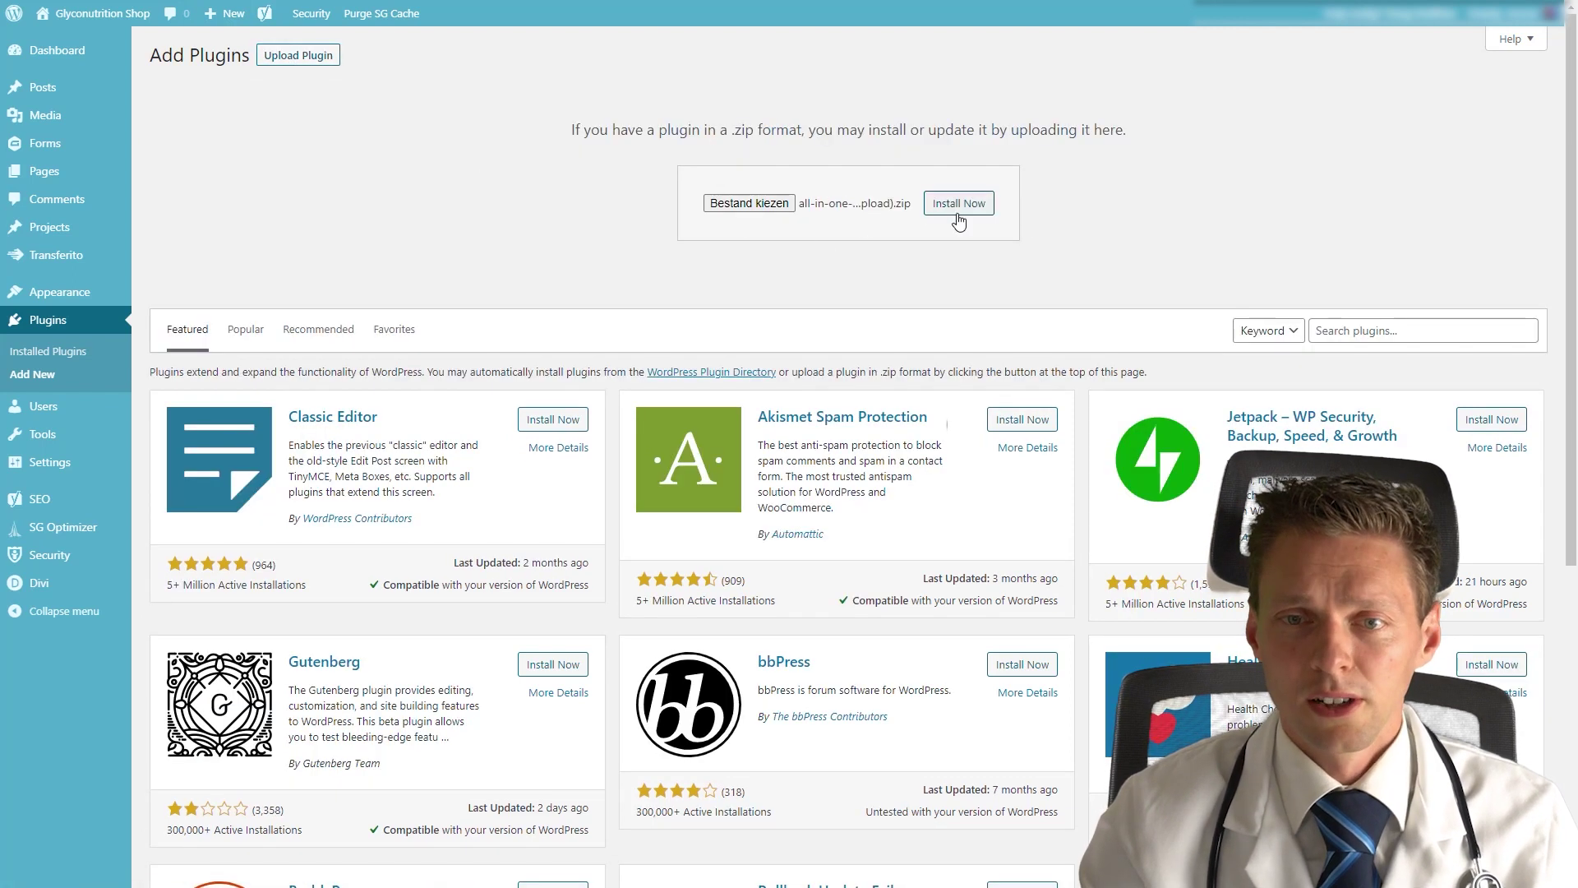
{"action": "left_click", "coordinate": [958, 203]}
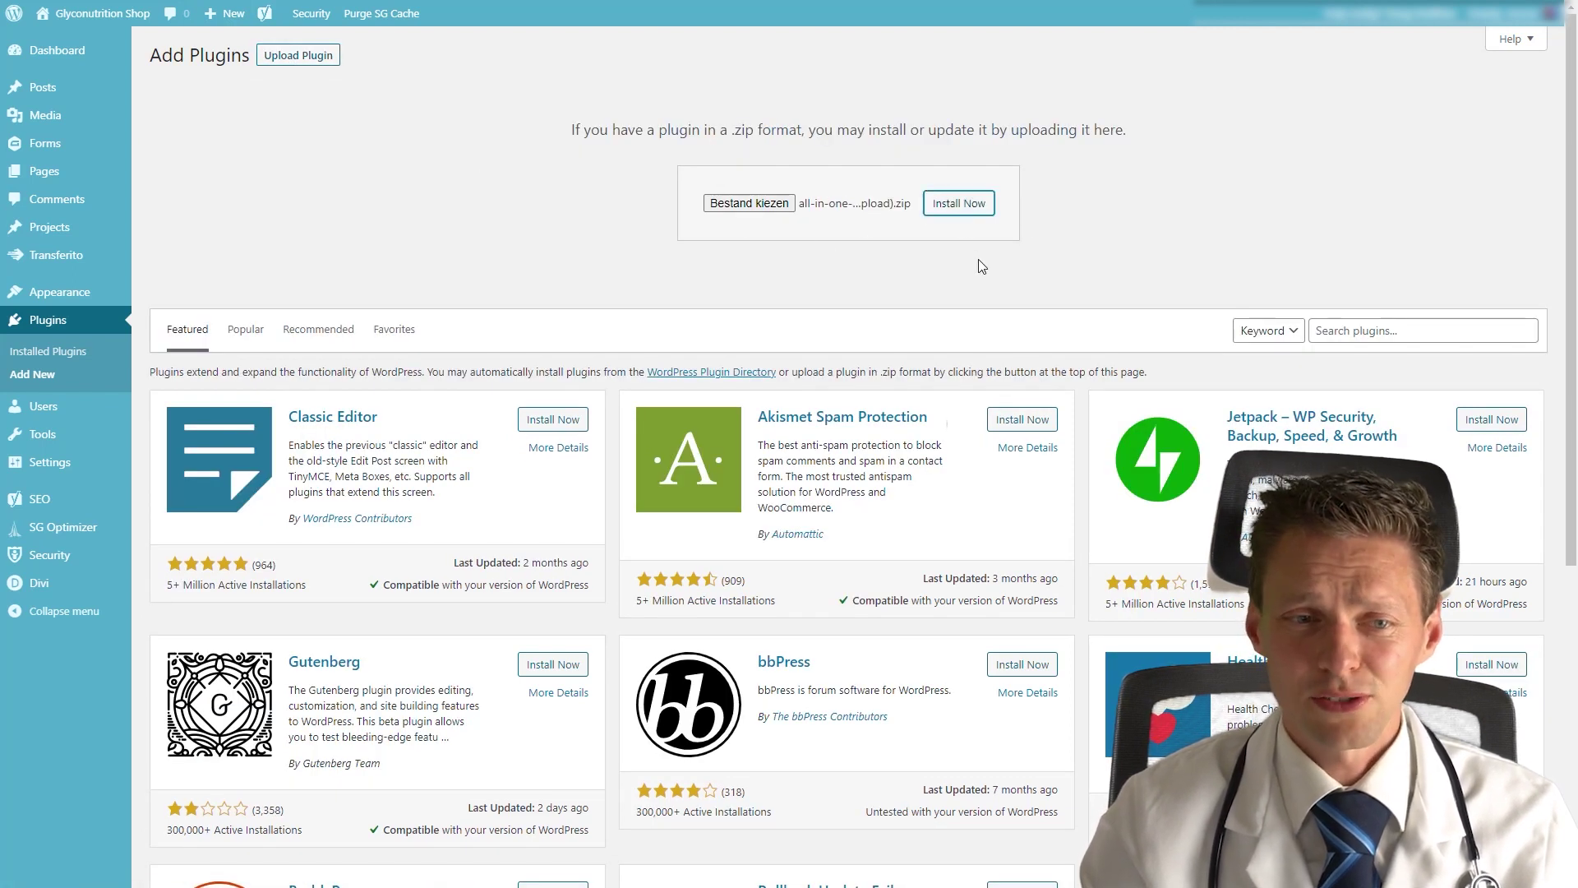
{"action": "left_click", "coordinate": [957, 207]}
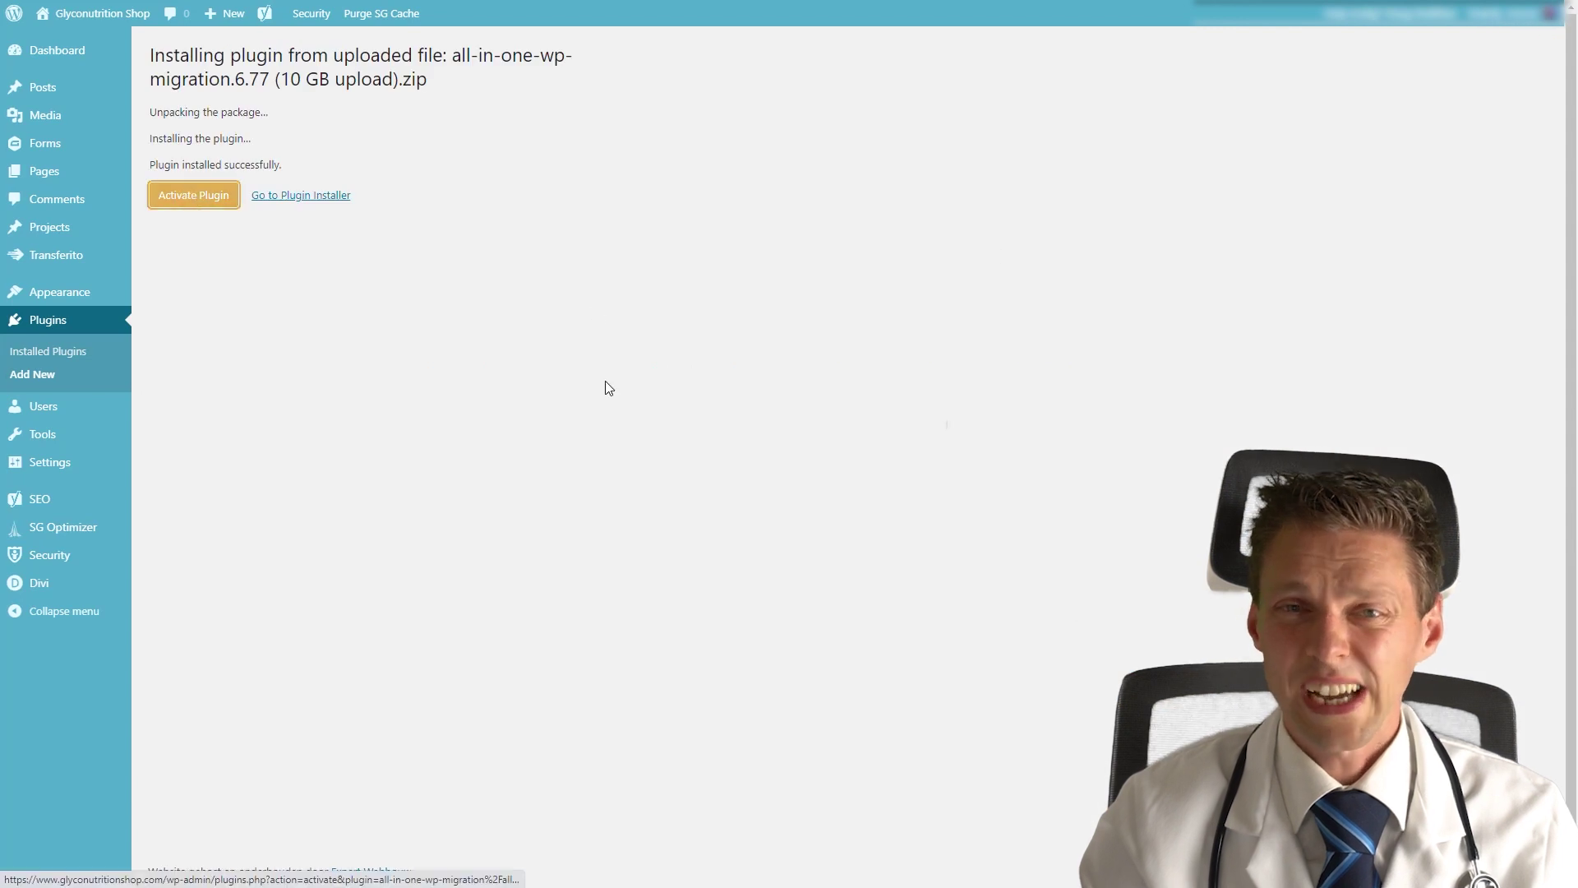
{"action": "key", "text": "Return"}
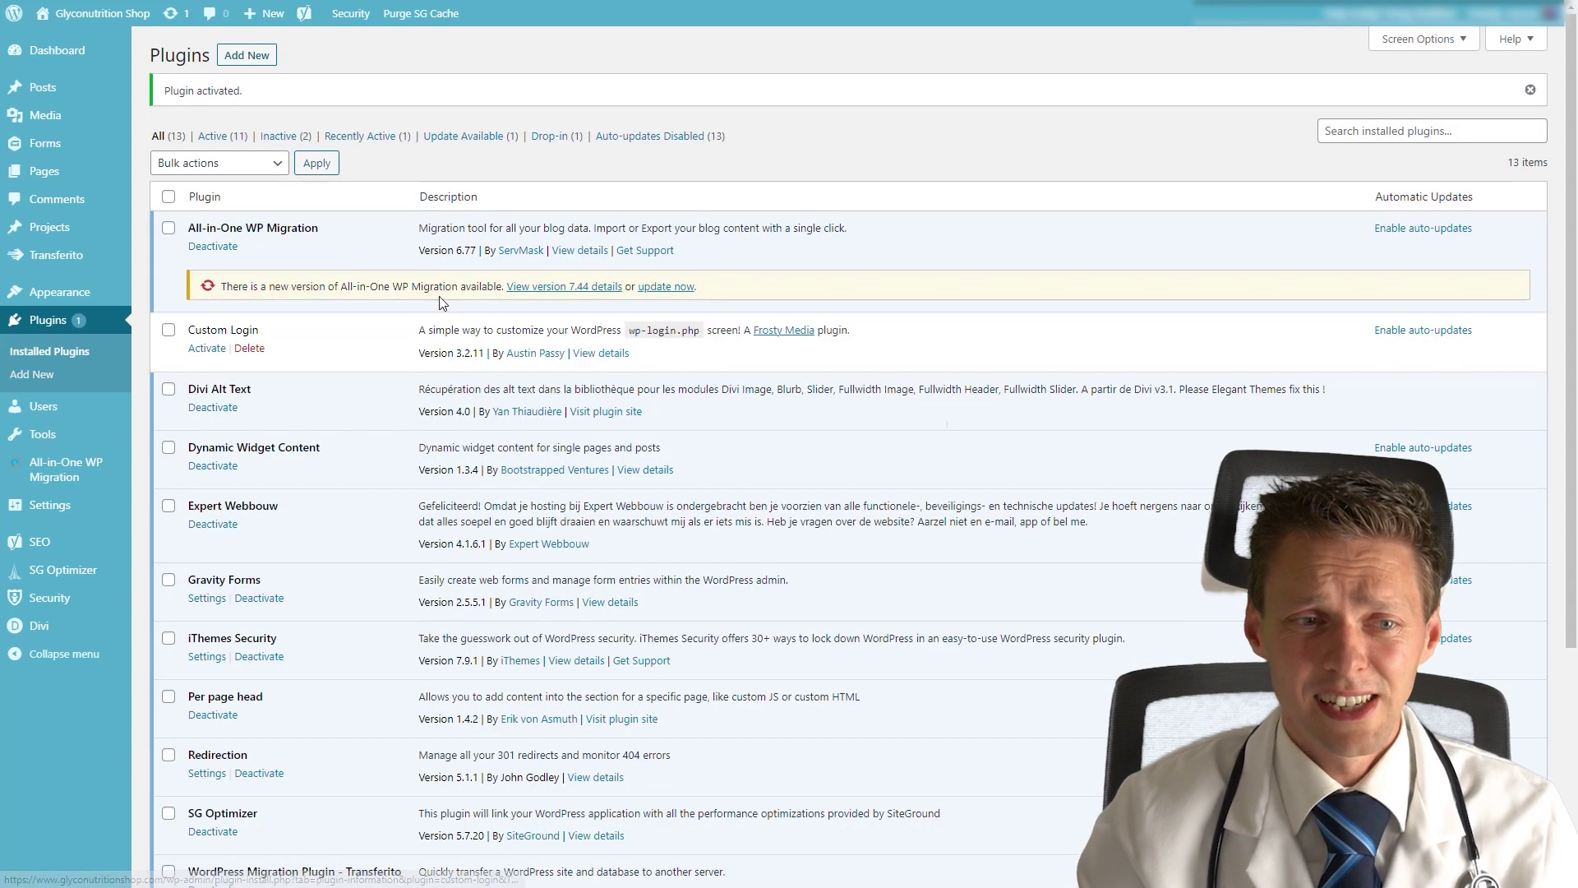
Export the whole site to File with All-in-One WP Migration and download the 273 MB export.
{"action": "mouse_move", "coordinate": [76, 477]}
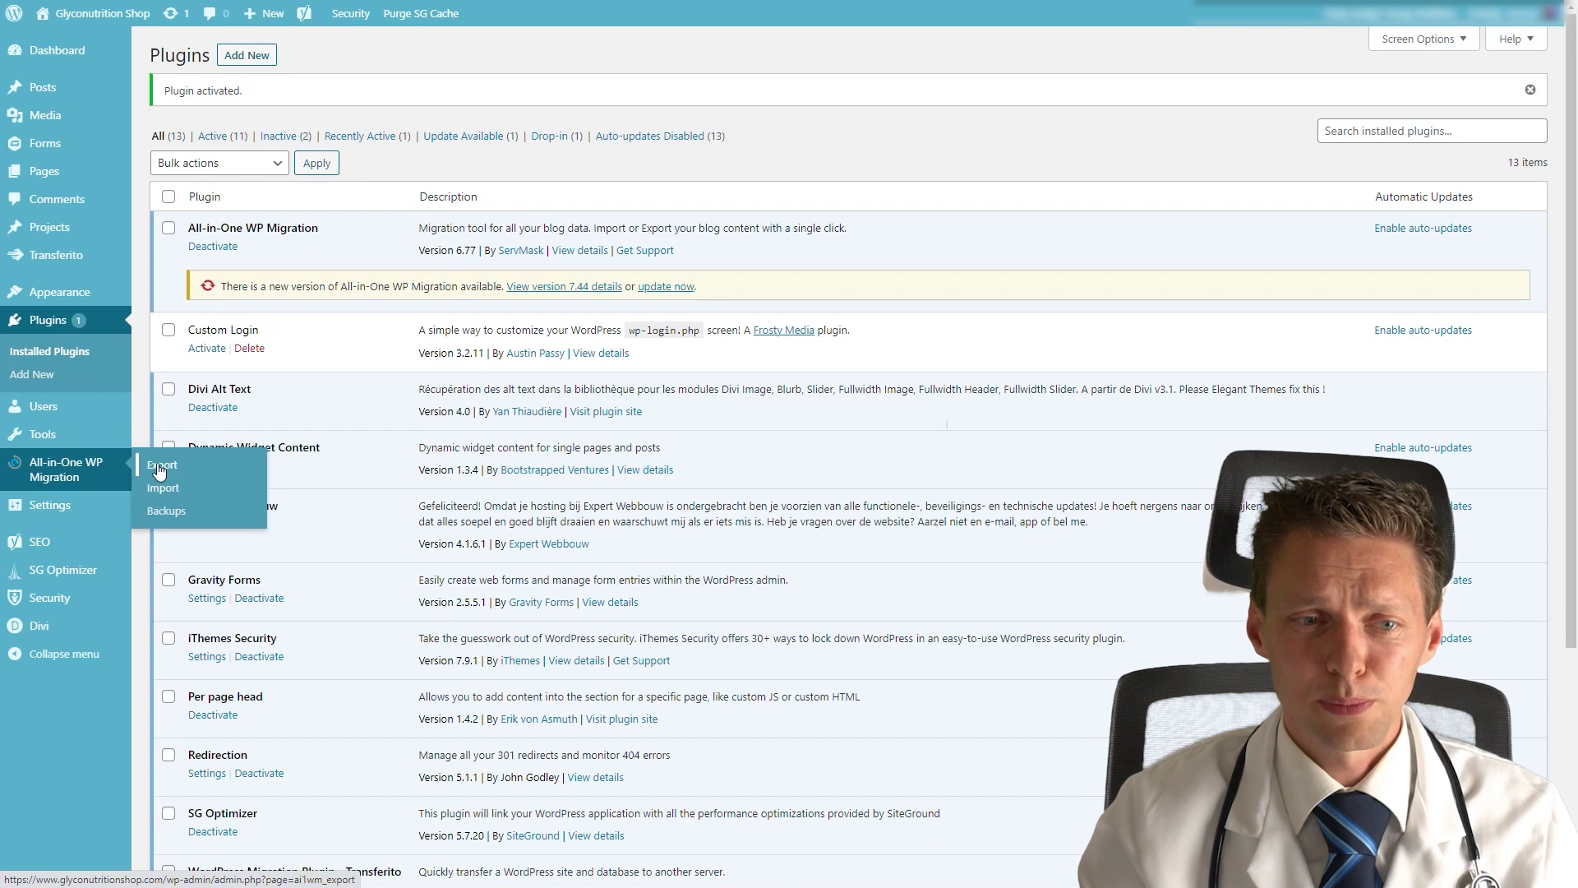
{"action": "left_click", "coordinate": [160, 466]}
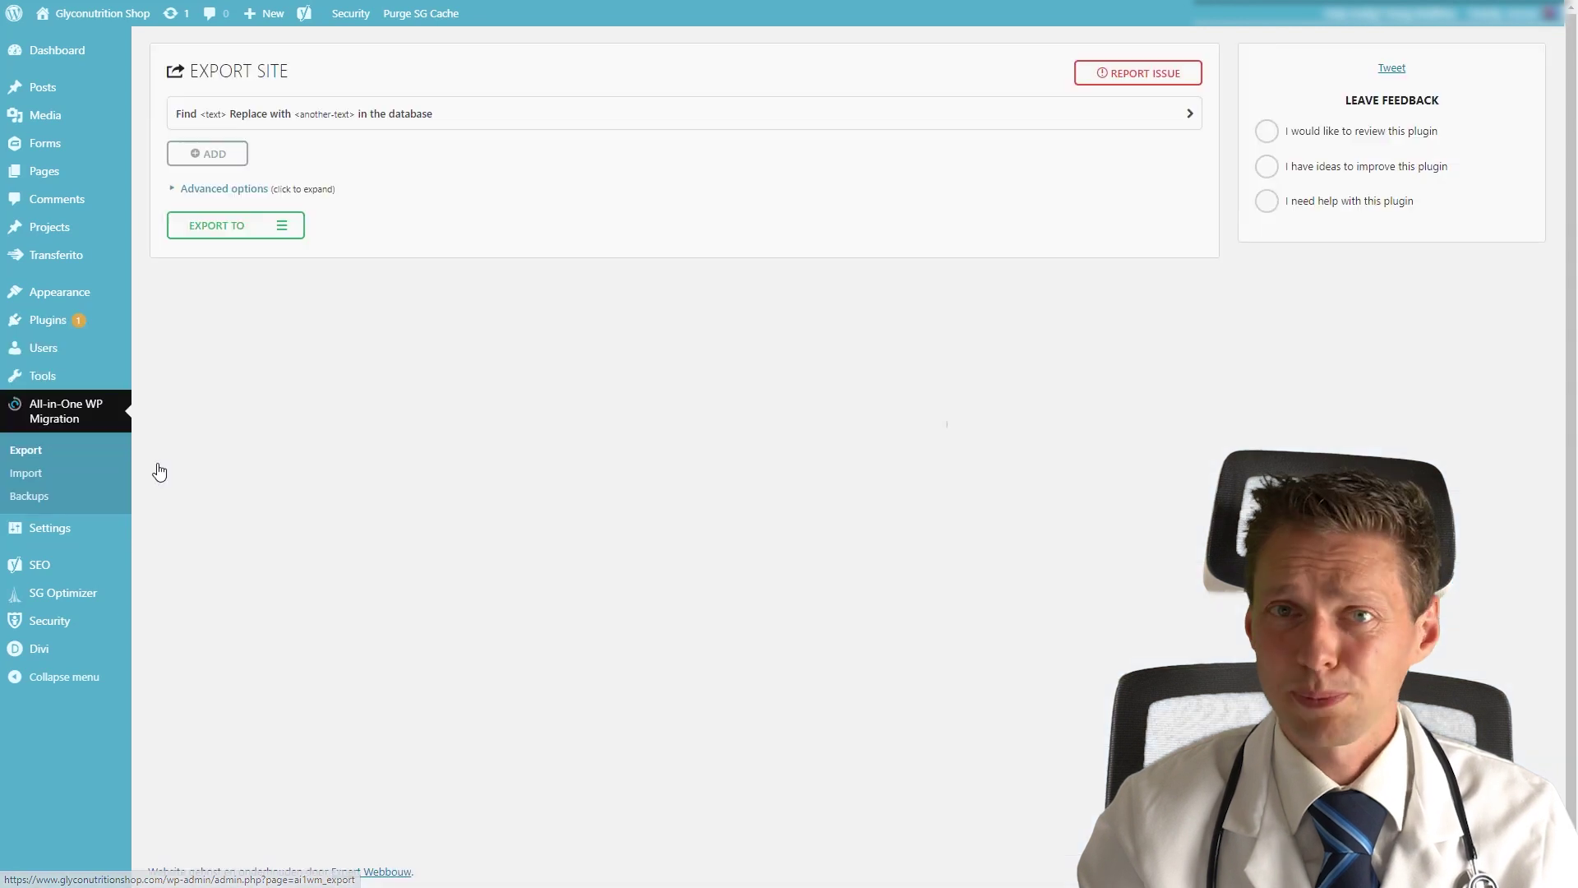
{"action": "left_click", "coordinate": [282, 227]}
{"action": "left_click", "coordinate": [205, 250]}
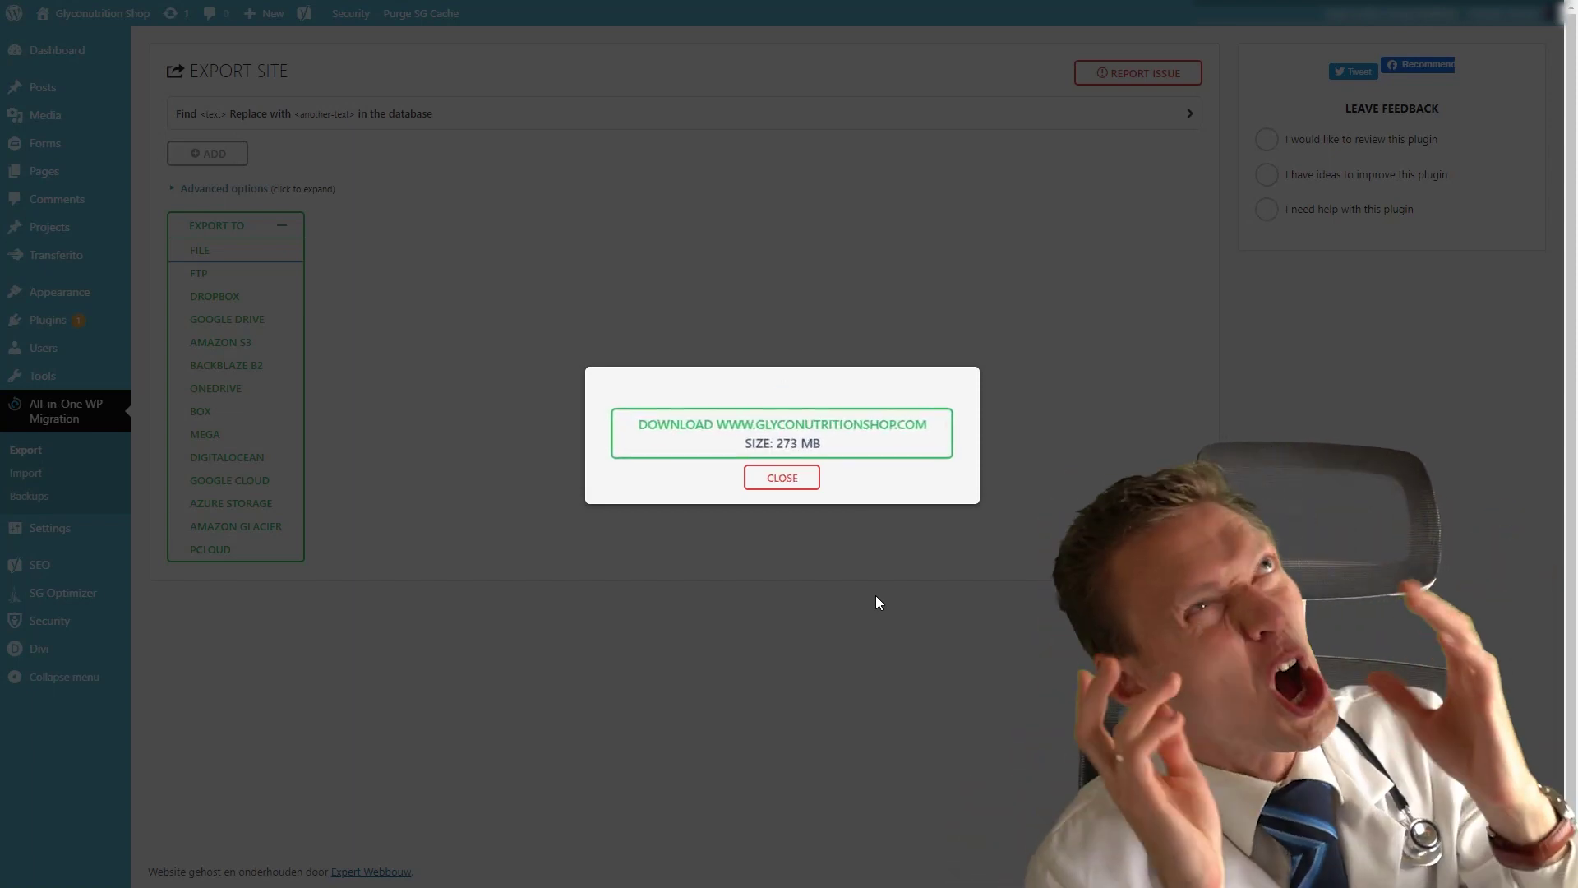
{"action": "left_click", "coordinate": [782, 433]}
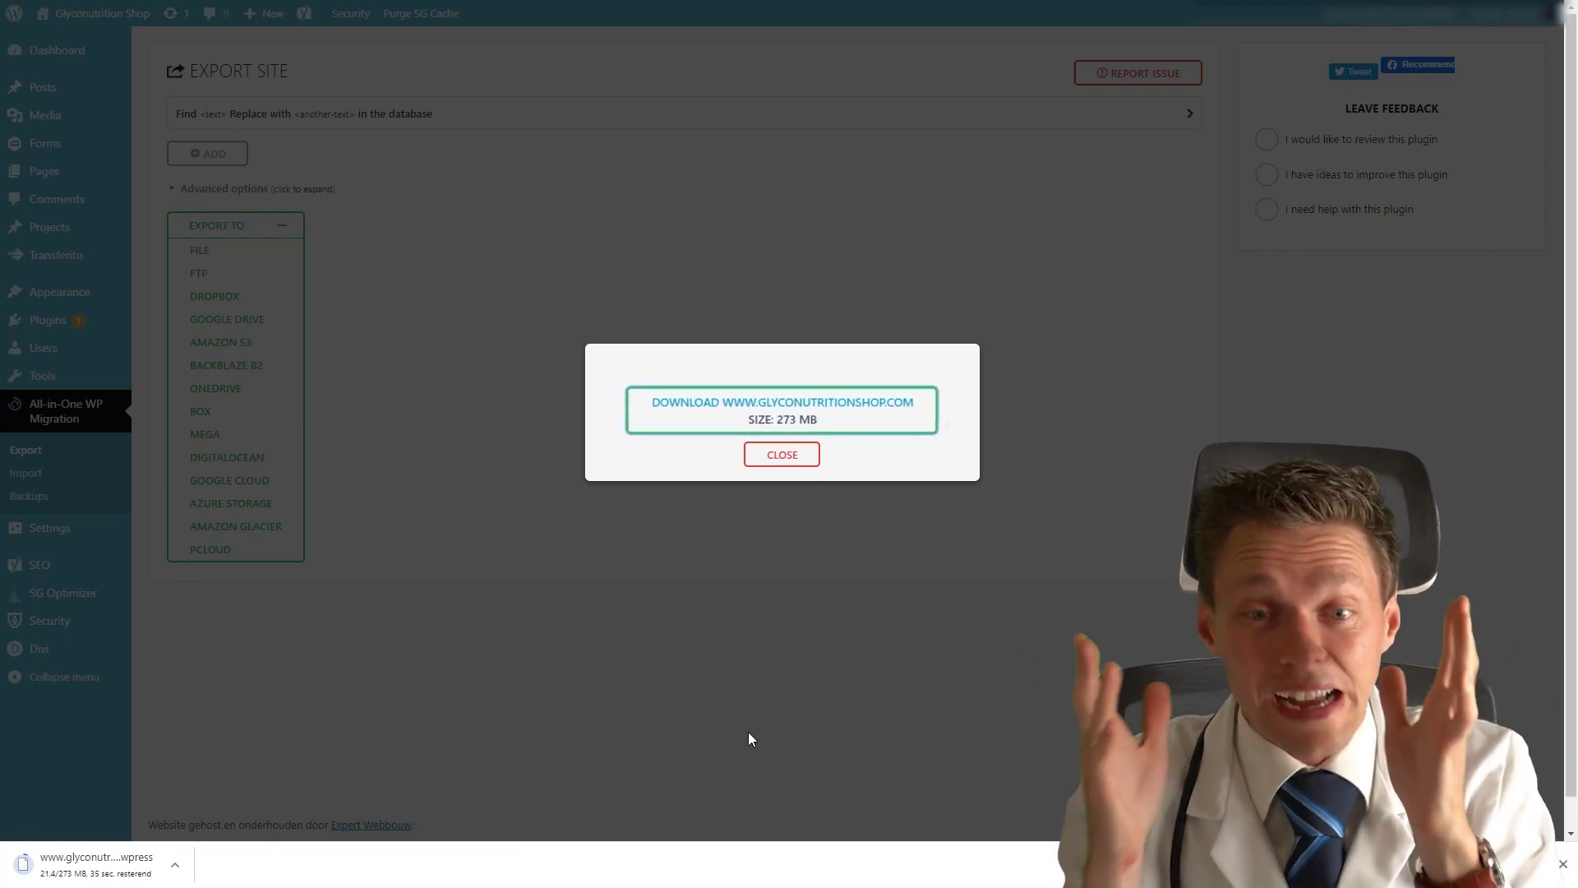